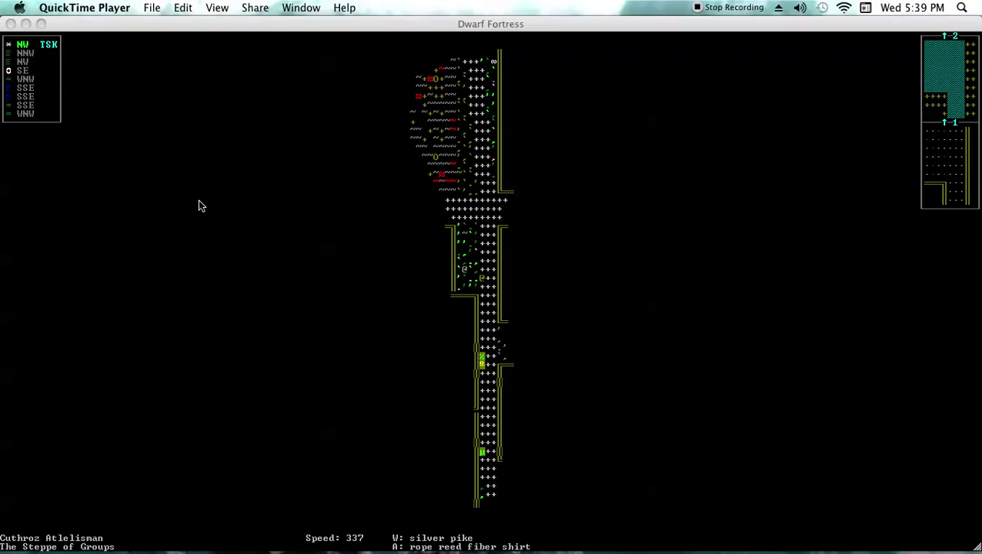
# - Focus the game window, page through the adventurer's inventory, then close it
pyautogui.click(198, 206)
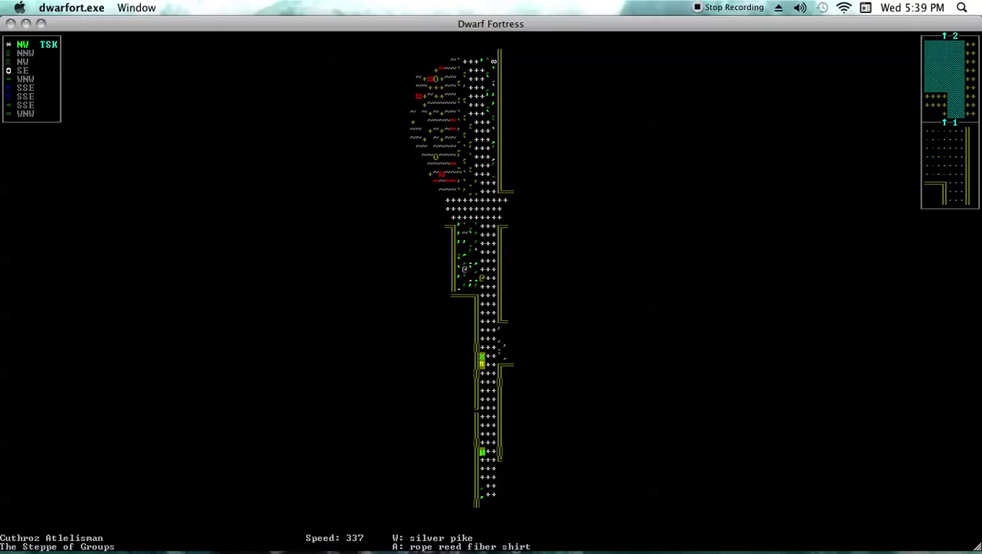
pyautogui.press('i')
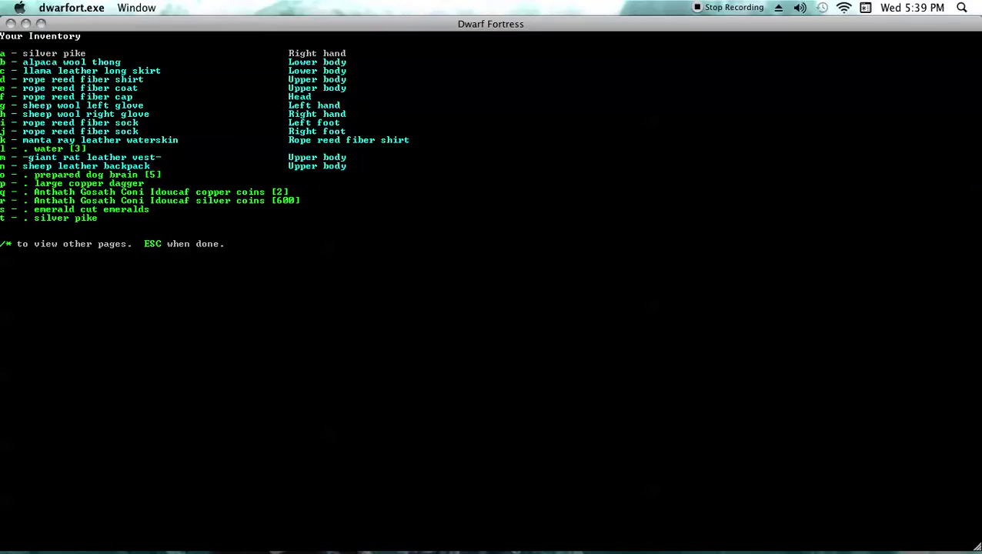
pyautogui.press('+')
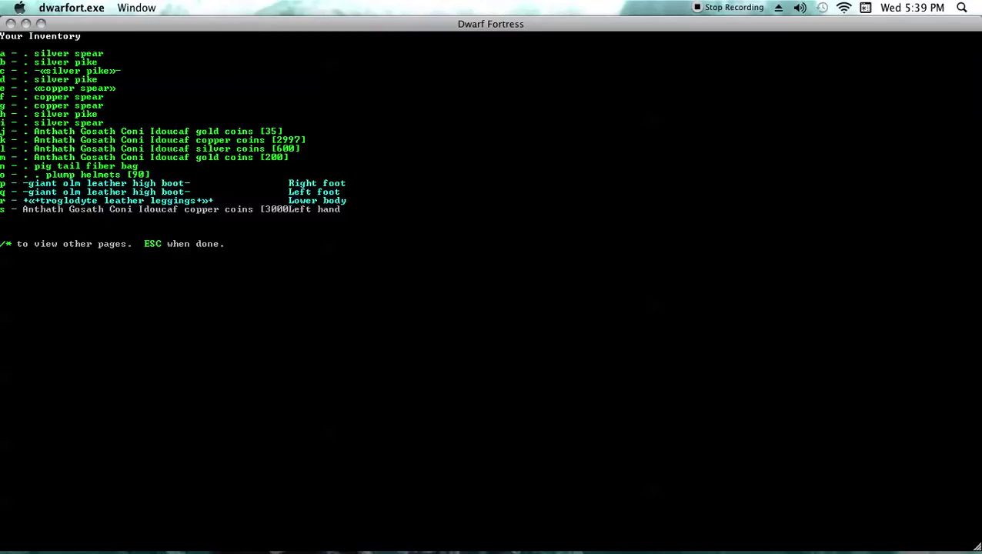
pyautogui.press('Escape')
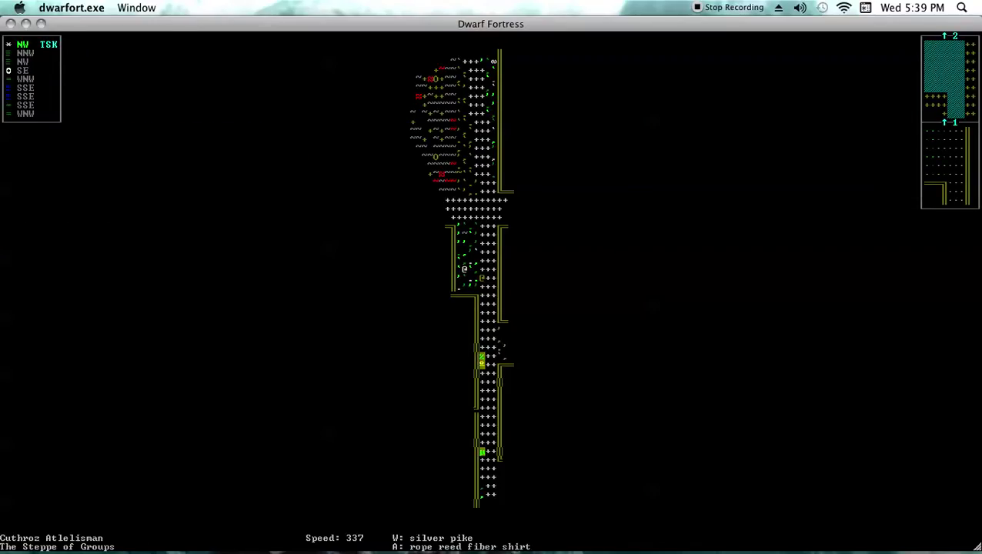
# - Walk north and north-east along the town street, then view the inventory
pyautogui.press('Up')
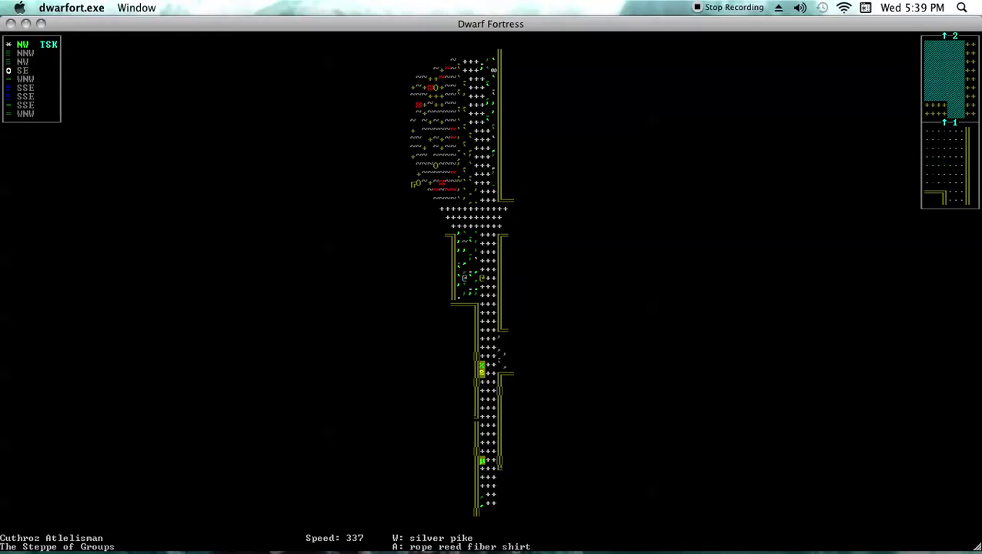
pyautogui.press('Right')
pyautogui.press('Right')
pyautogui.press('Right')
pyautogui.press('KP_9')
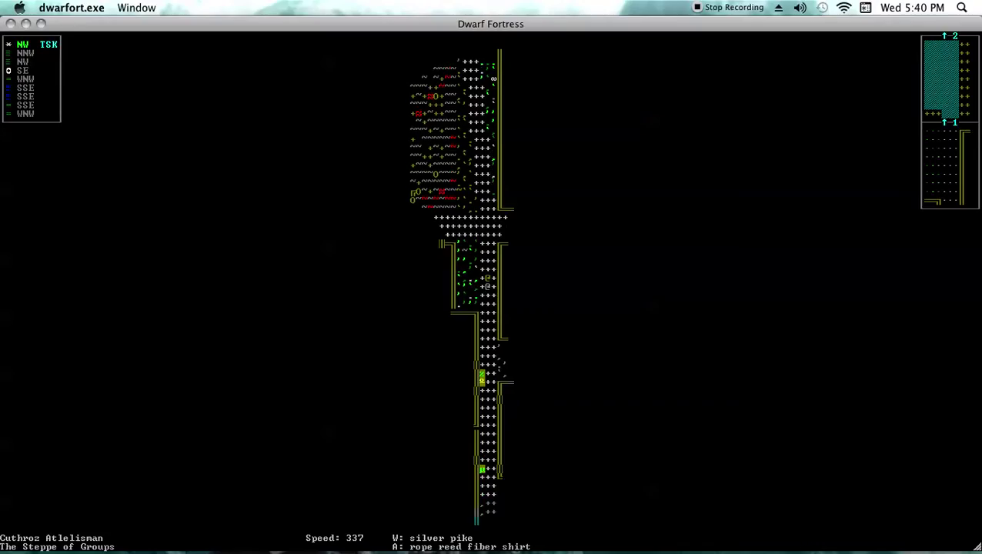
pyautogui.press('KP_9')
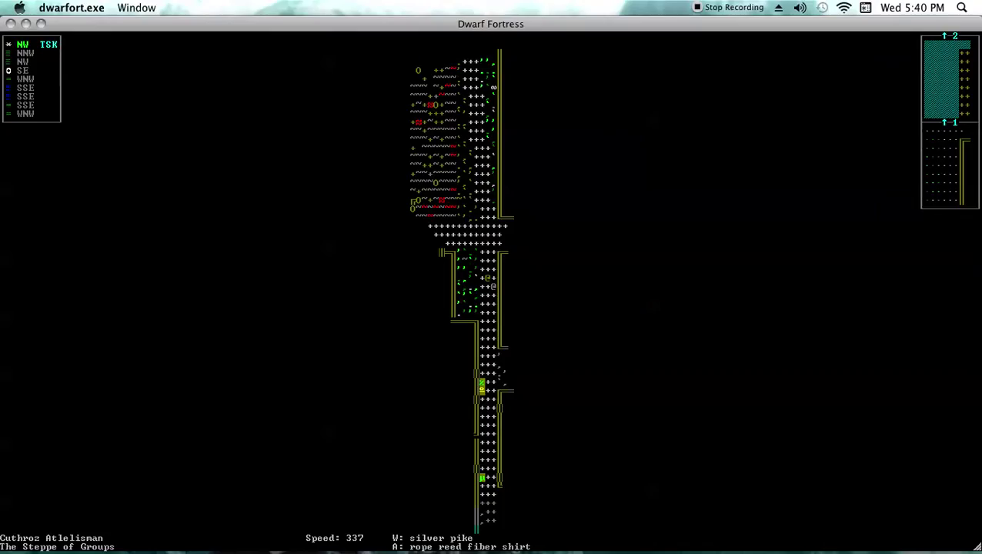
pyautogui.press('Up')
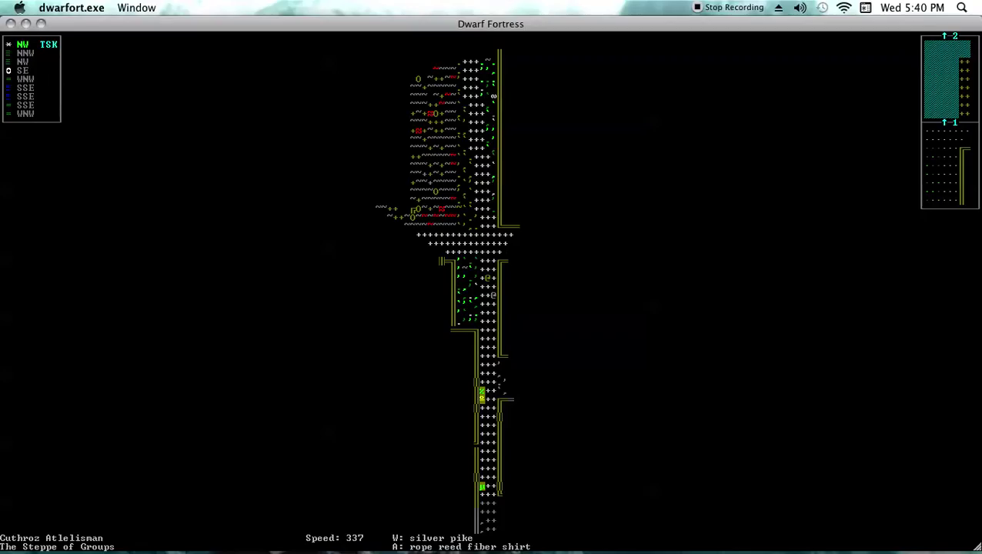
pyautogui.press('i')
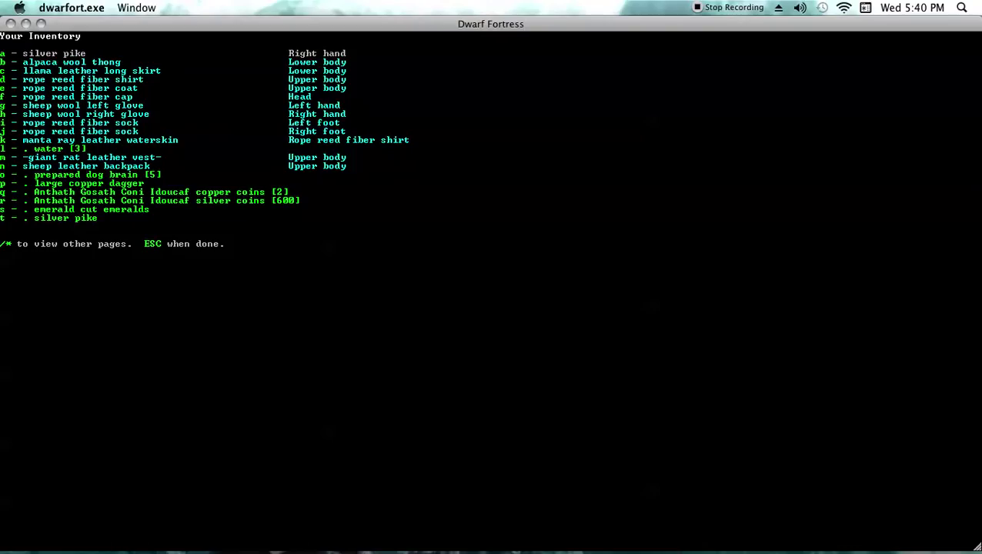
# - Read the «silver pike» description on the second inventory page
pyautogui.press('+')
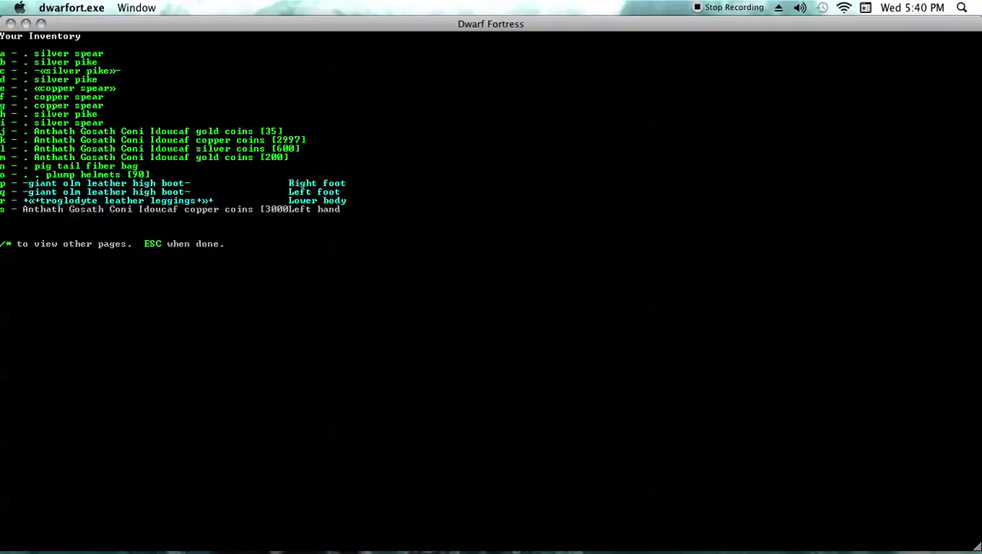
pyautogui.press('c')
pyautogui.press('v')
# - Browse the remove list without removing anything, then step north
pyautogui.press('Escape')
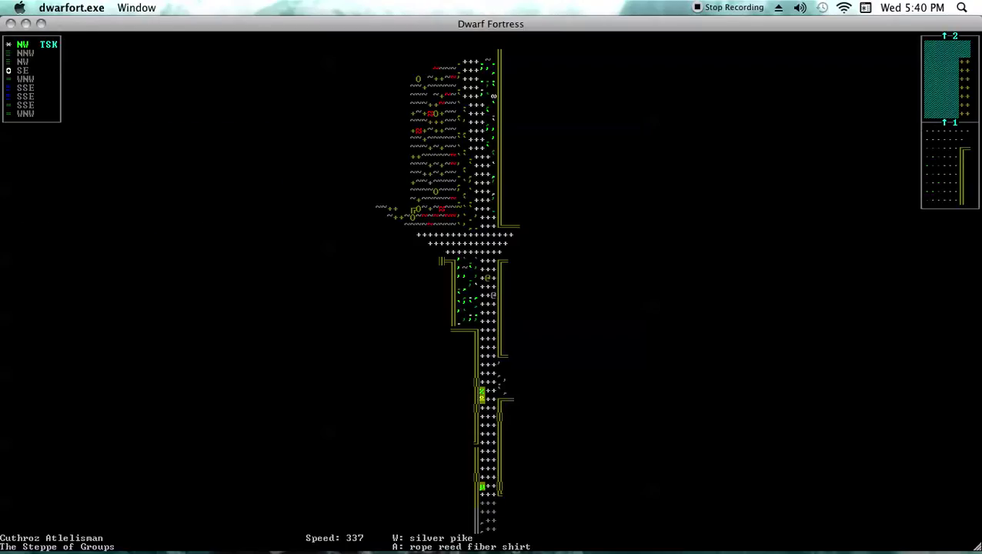
pyautogui.press('r')
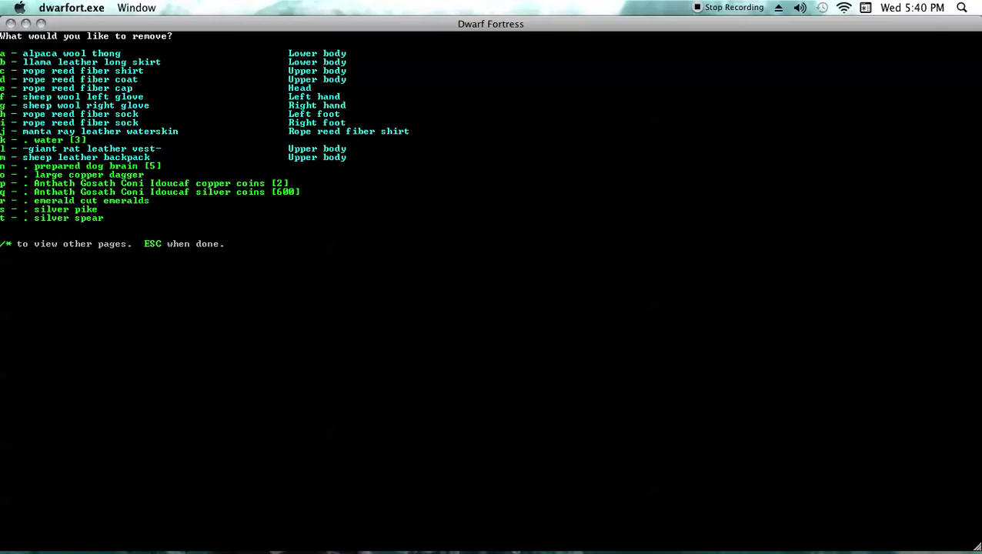
pyautogui.press('*')
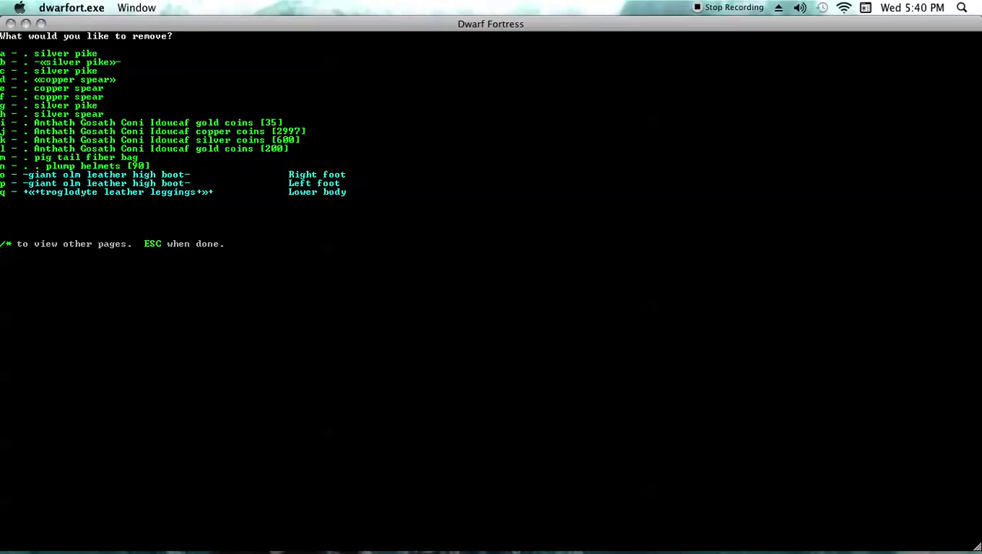
pyautogui.press('Escape')
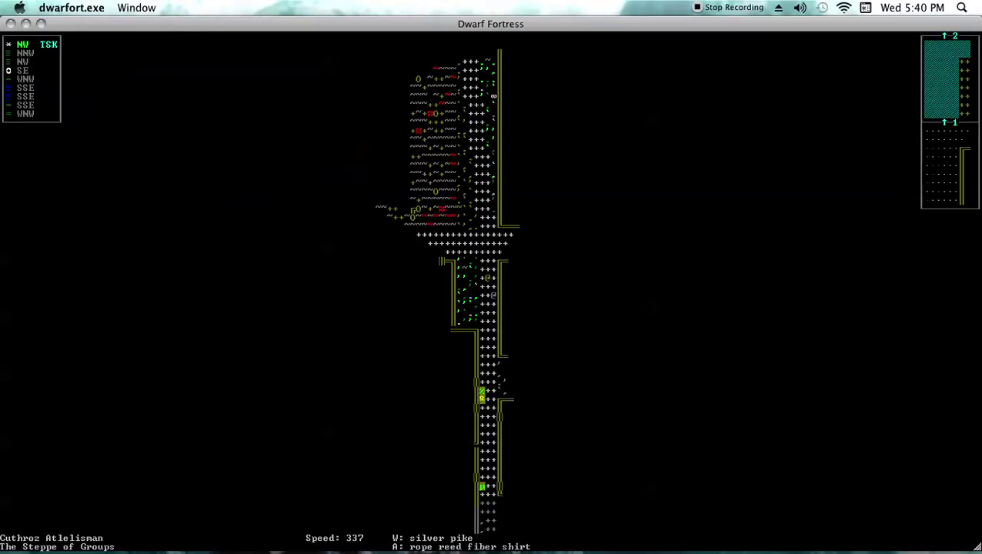
pyautogui.press('Up')
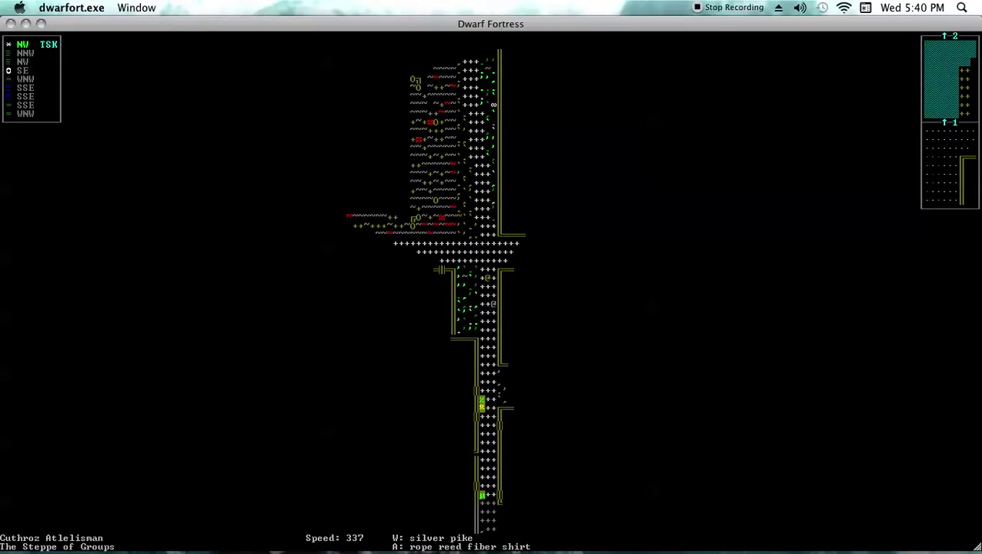
# - Drop the plain silver pike and the «silver pike», then pick up and wield the «silver pike»
pyautogui.press('d')
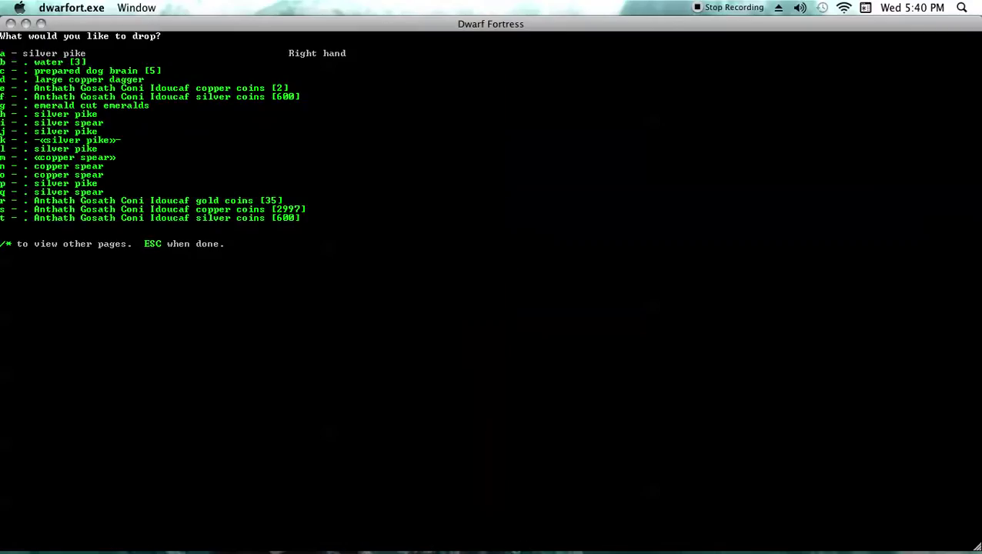
pyautogui.press('a')
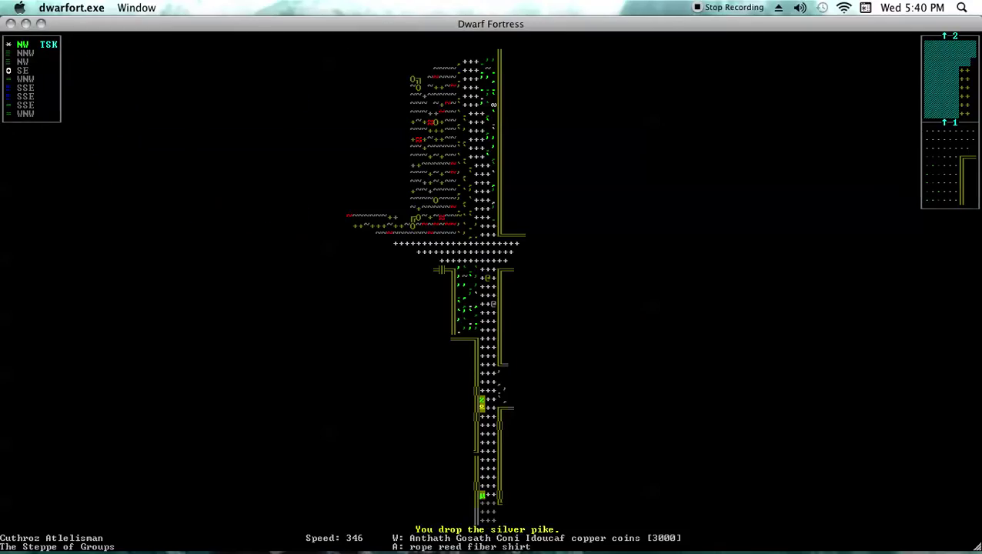
pyautogui.press('d')
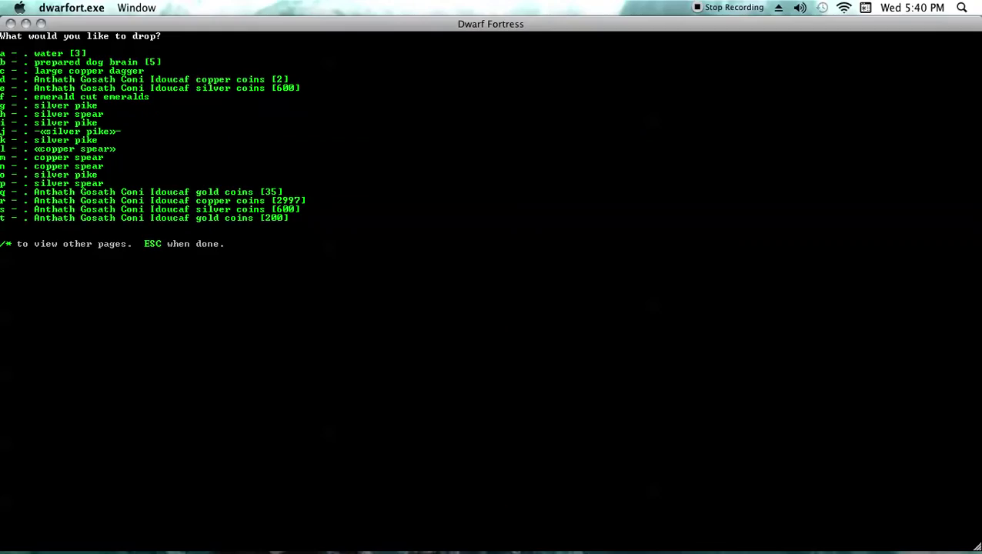
pyautogui.press('j')
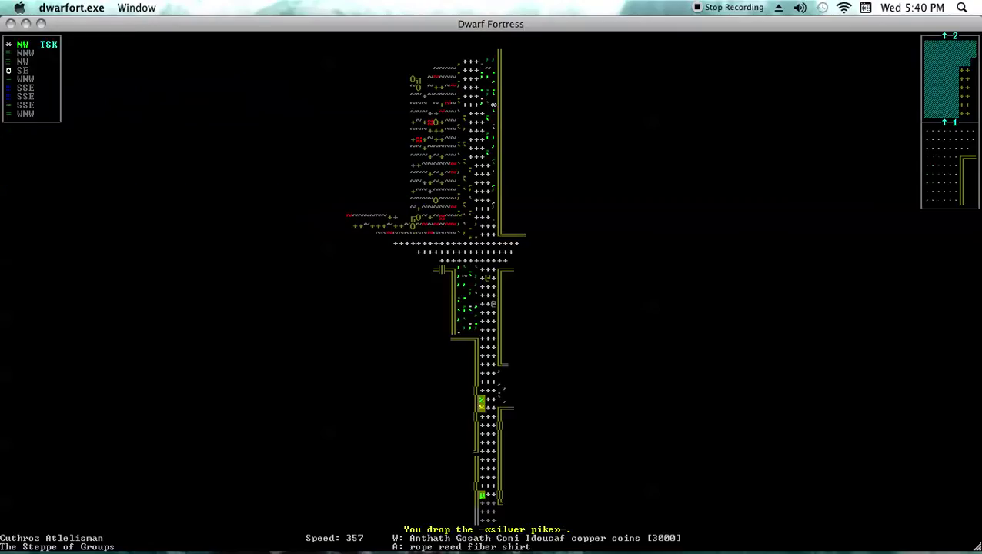
pyautogui.press('g')
pyautogui.press('b')
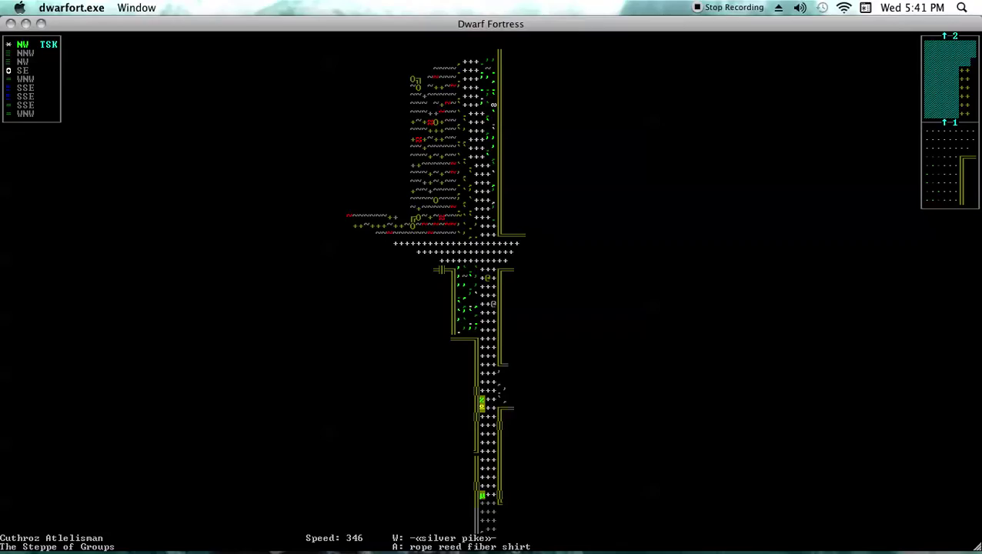
# - Walk east along the street, picking up the silver pike into the backpack
pyautogui.press('Right')
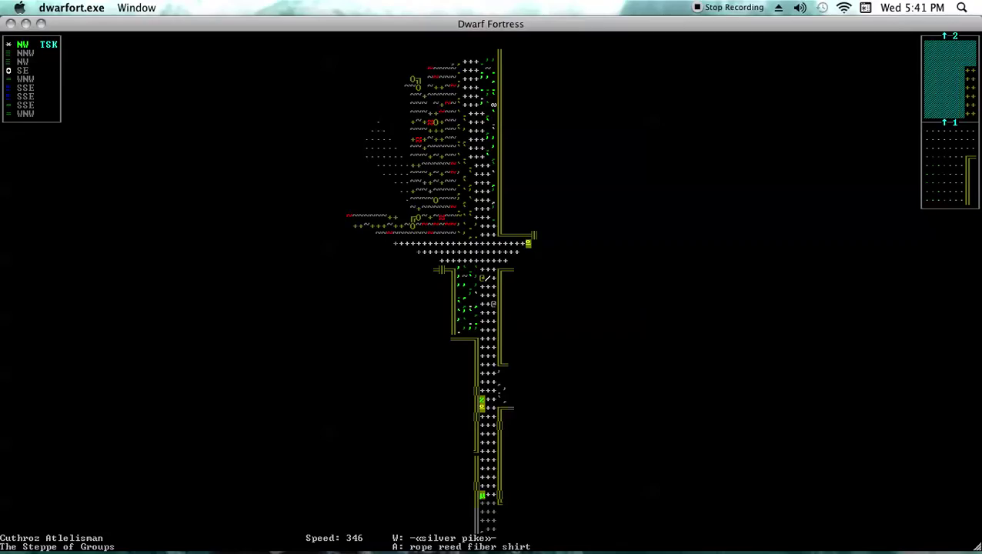
pyautogui.press('Right')
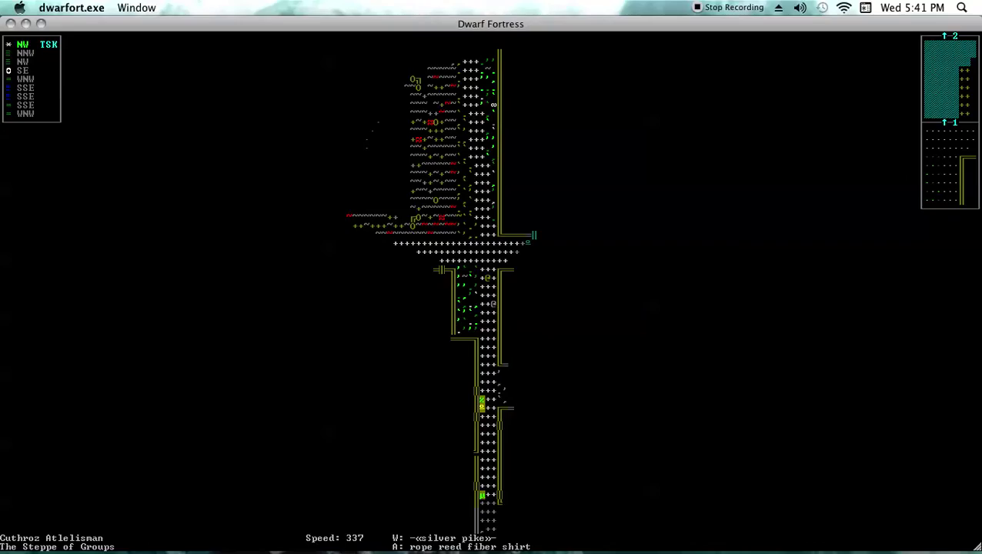
pyautogui.press('g')
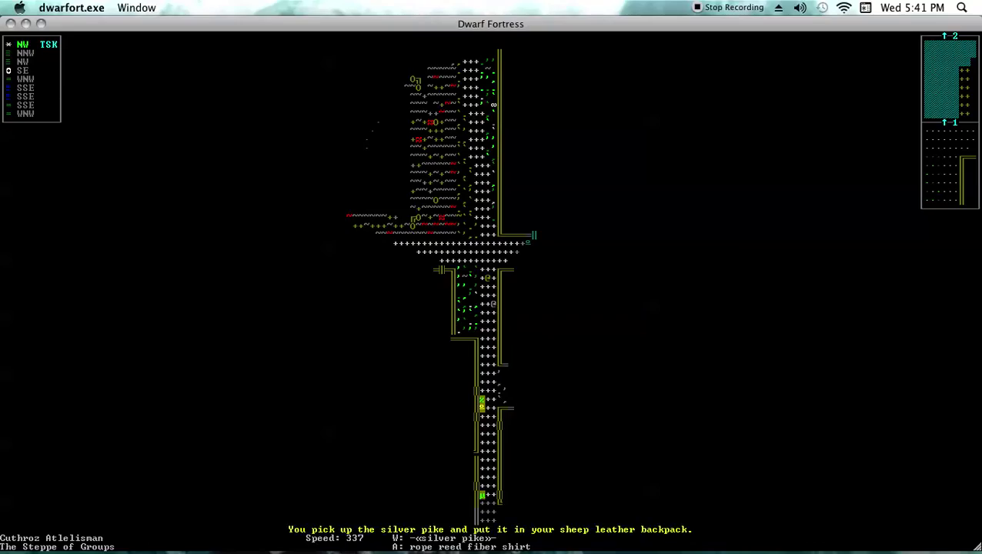
pyautogui.press('Up')
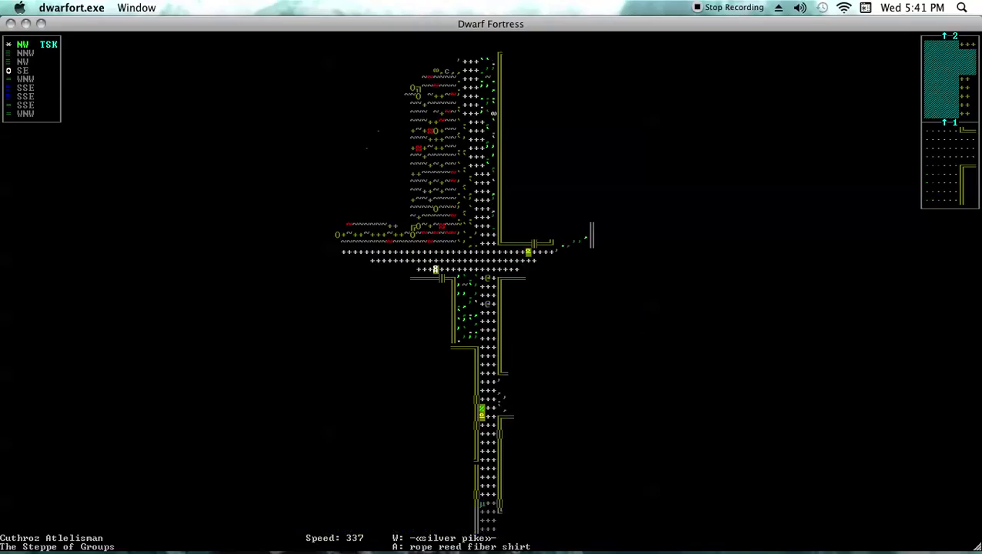
# - Look at the oaken cloth shop sign near the road
pyautogui.press('k')
pyautogui.press('Up')
pyautogui.press('Up')
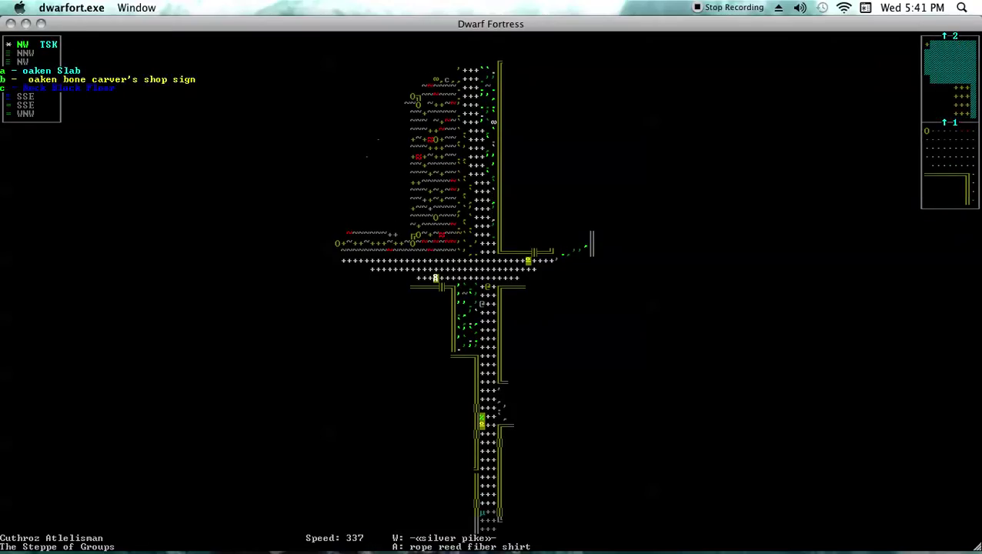
pyautogui.press('Up')
pyautogui.press('Up')
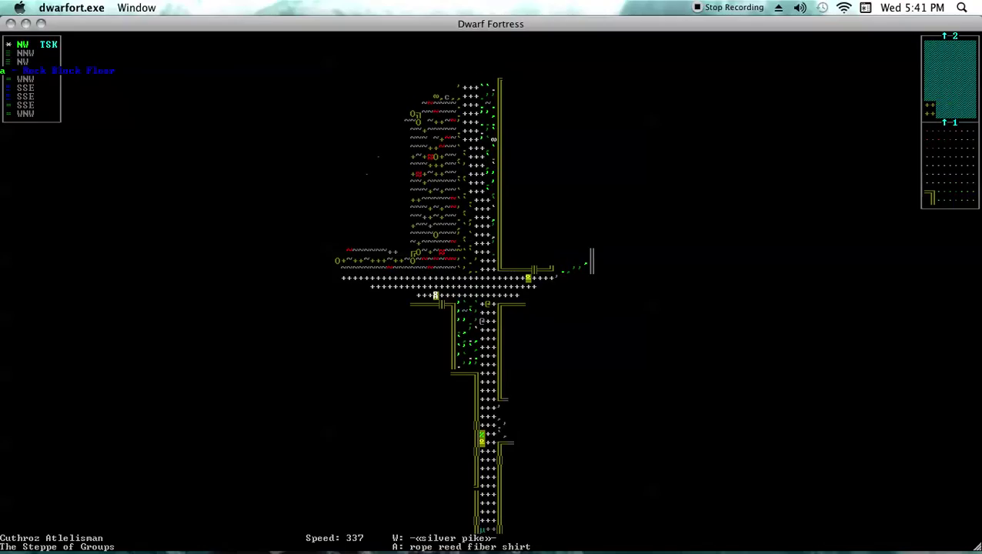
pyautogui.press('Right')
pyautogui.press('Right')
pyautogui.press('Right')
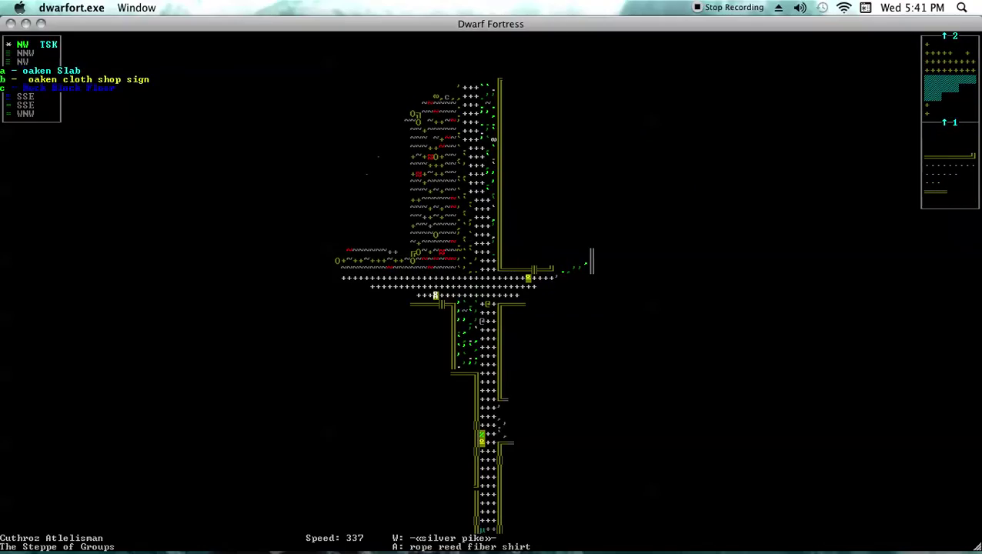
pyautogui.press('Right')
pyautogui.press('Down')
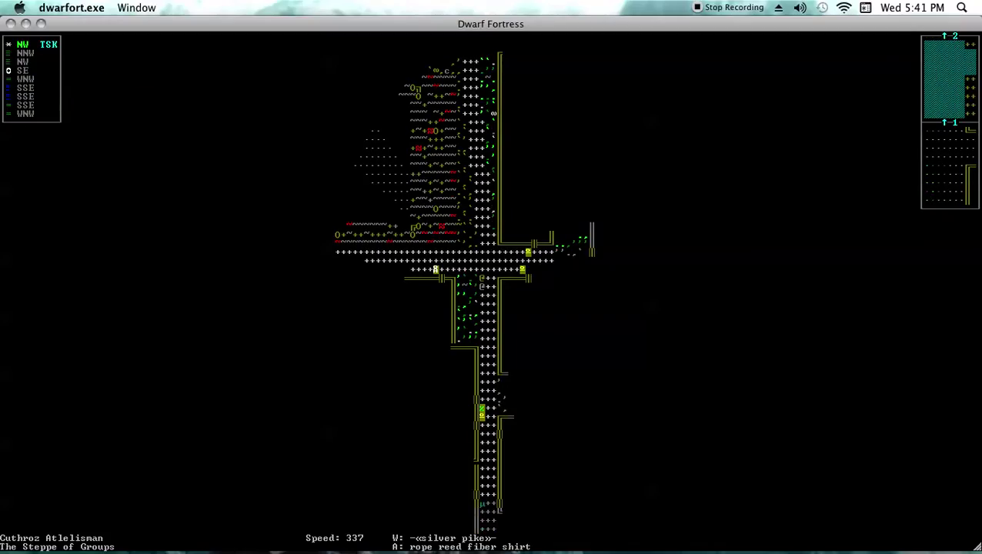
# - Examine the oaken cloth and food imports signs, then walk one tile west
pyautogui.press('Up')
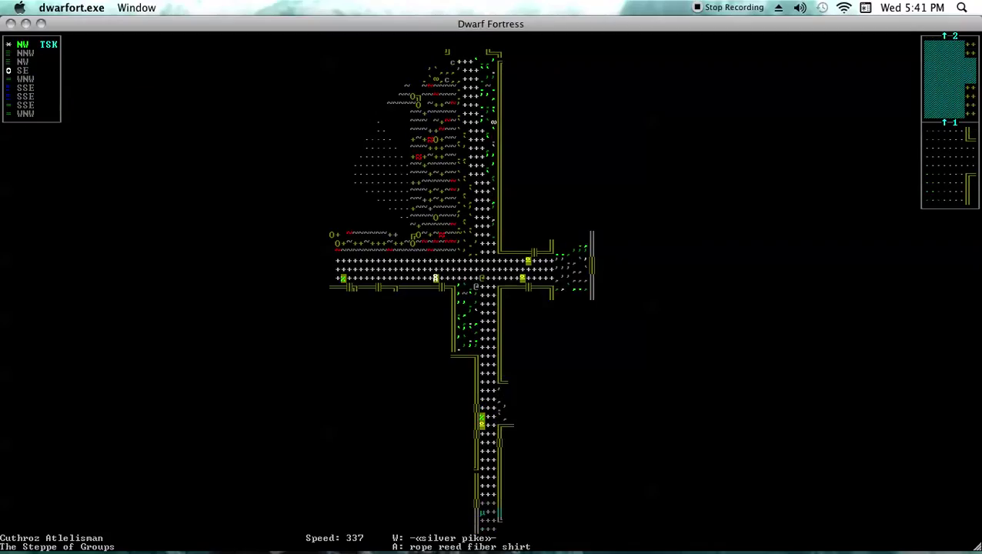
pyautogui.press('l')
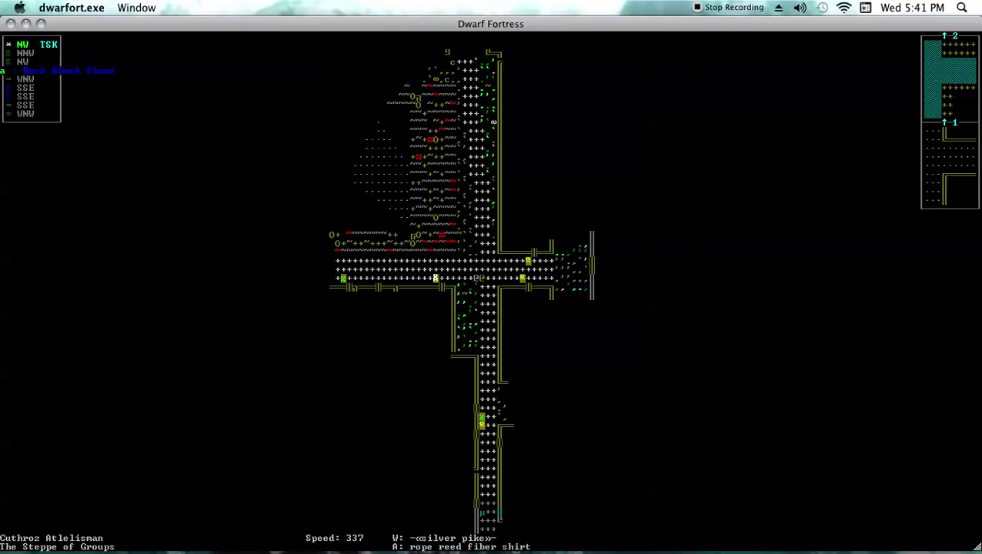
pyautogui.press('Right')
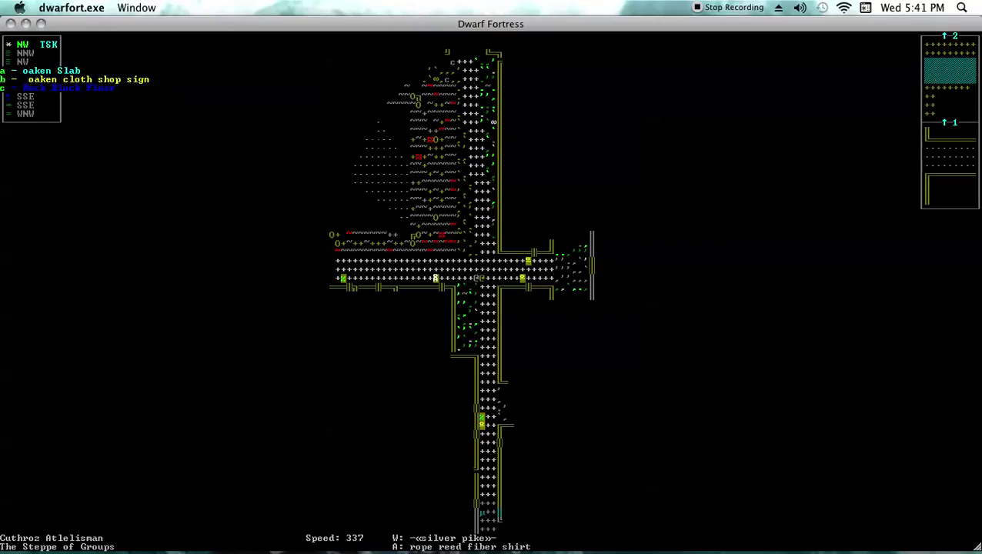
pyautogui.press('Left')
pyautogui.press('Left')
pyautogui.press('Left')
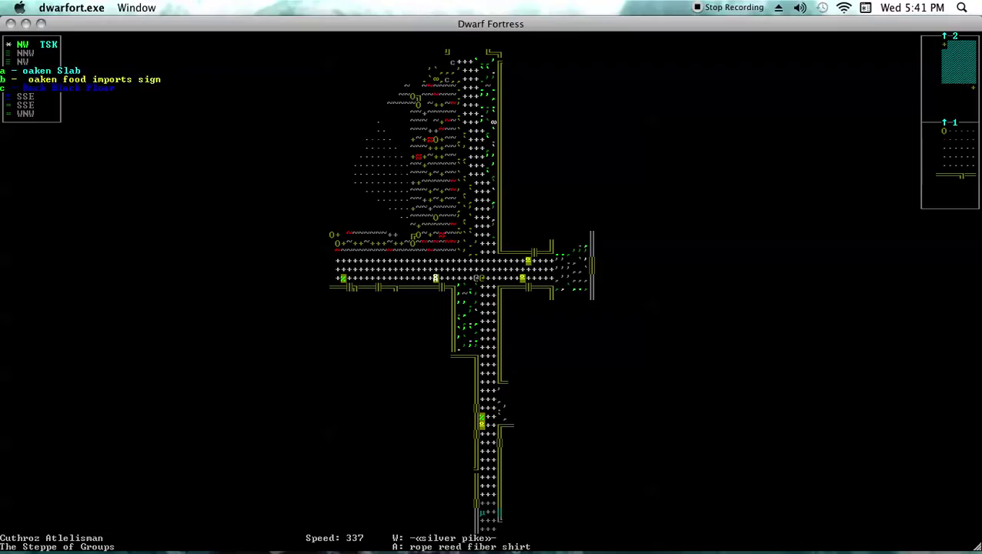
pyautogui.press('Escape')
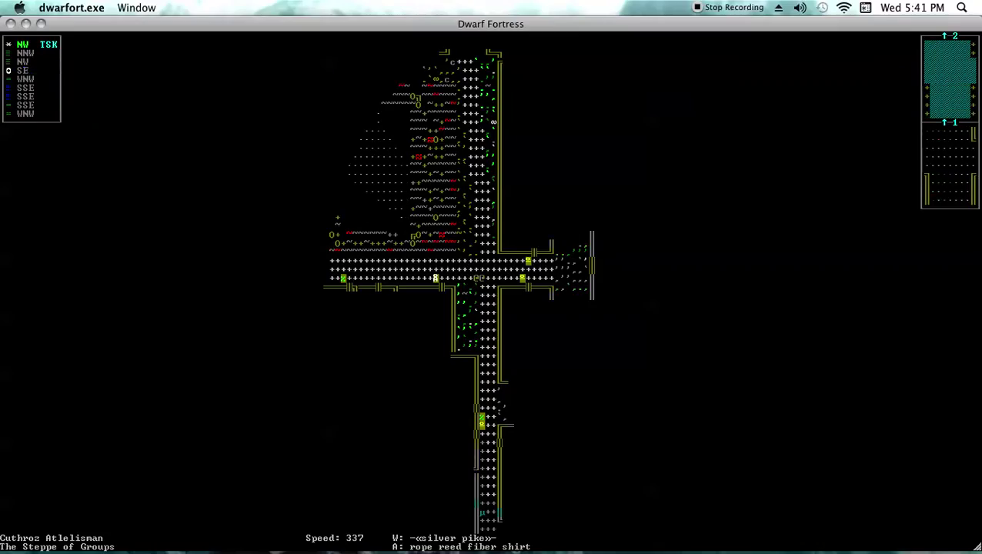
pyautogui.press('Left')
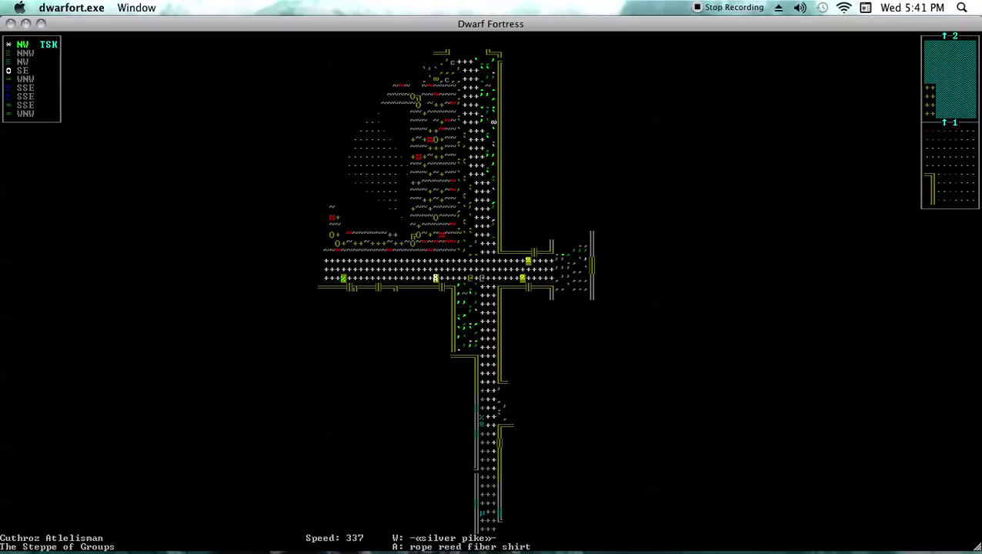
# - Check the 3000 copper coins and put them into the sheep leather backpack
pyautogui.press('i')
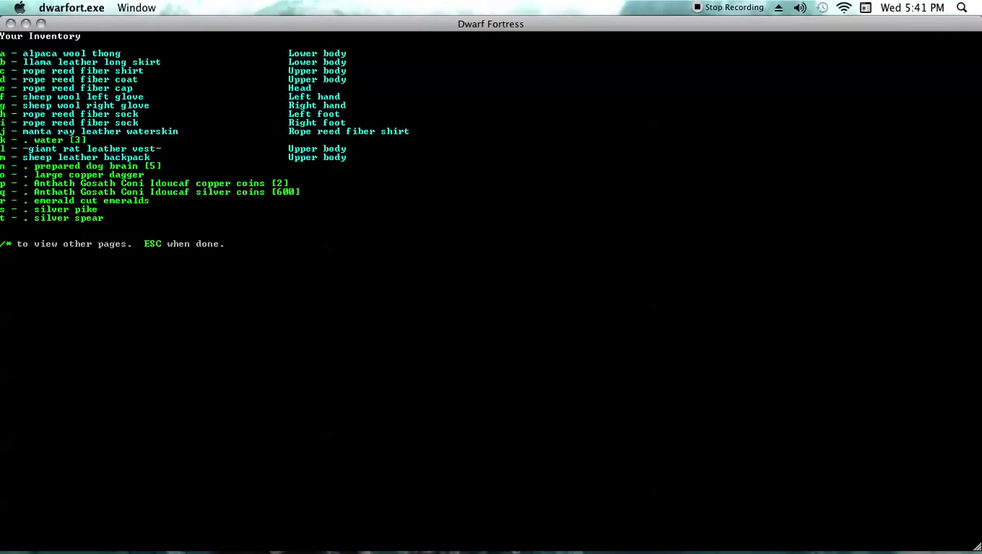
pyautogui.press('*')
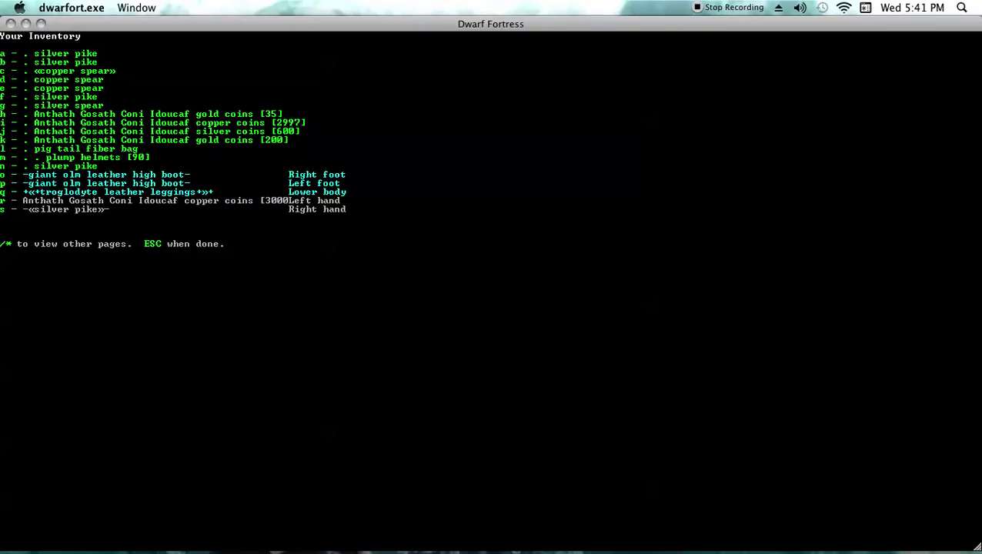
pyautogui.press('r')
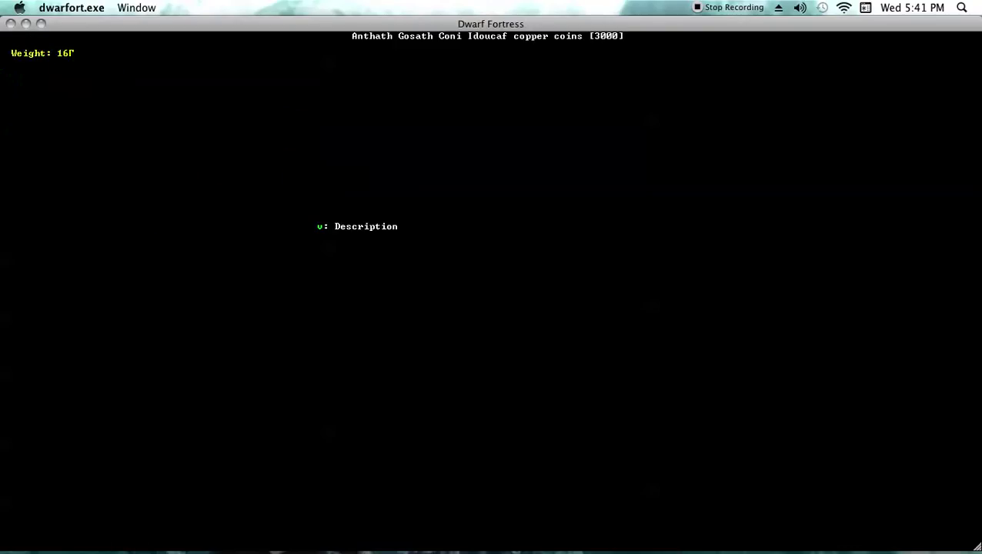
pyautogui.press('Escape')
pyautogui.press('Escape')
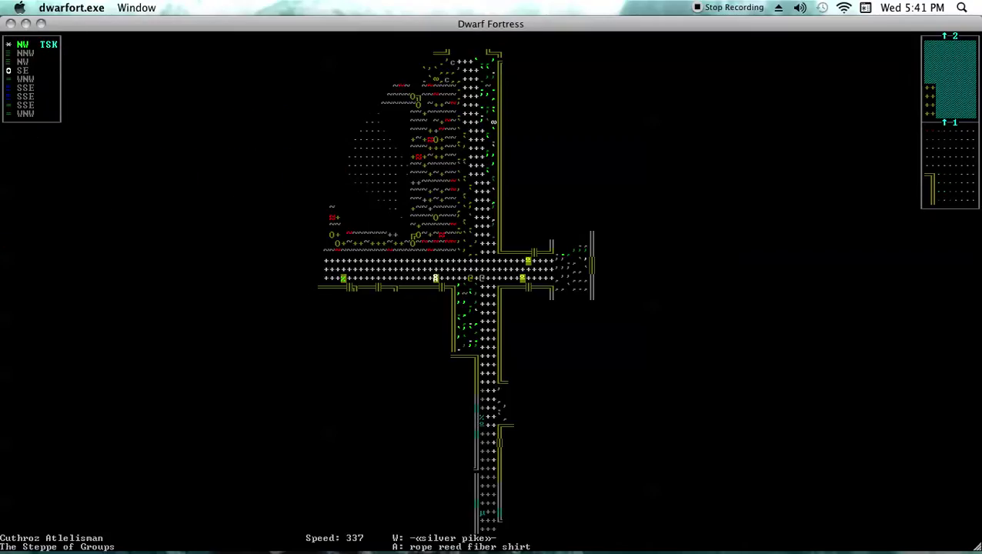
pyautogui.press('p')
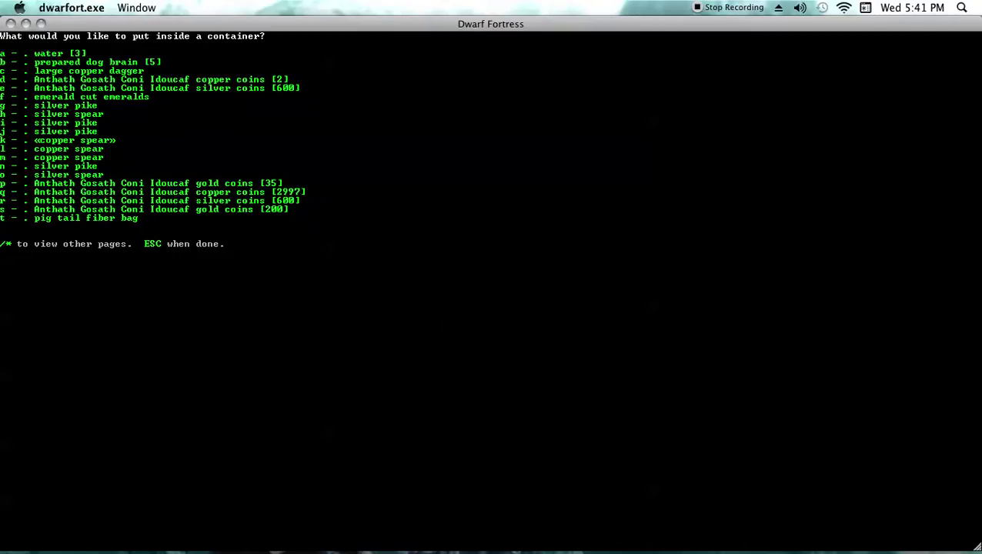
pyautogui.press('*')
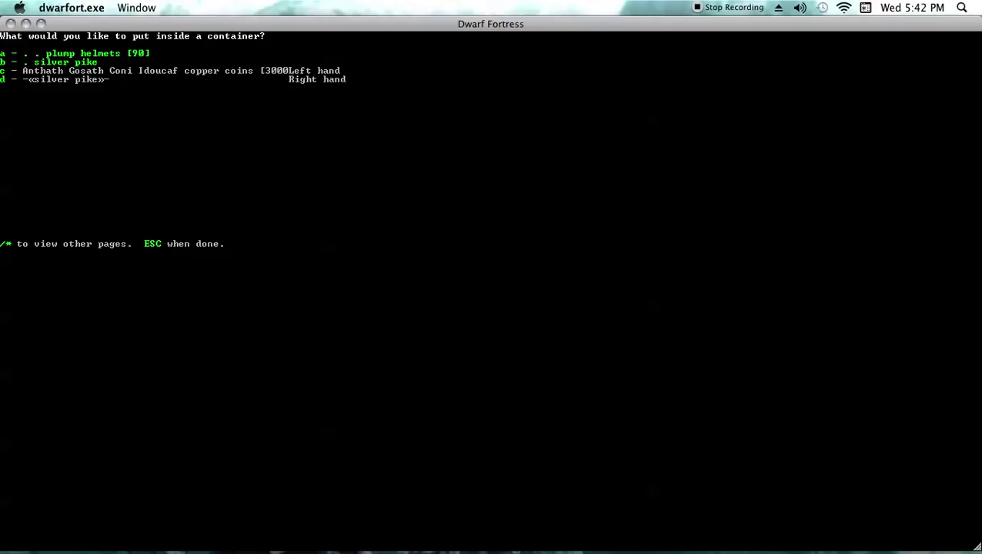
pyautogui.press('c')
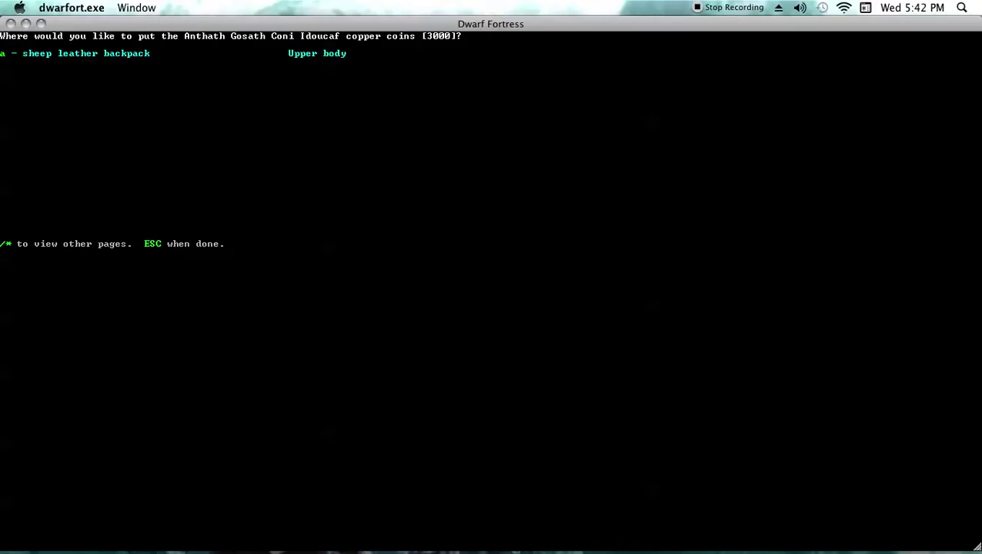
pyautogui.press('a')
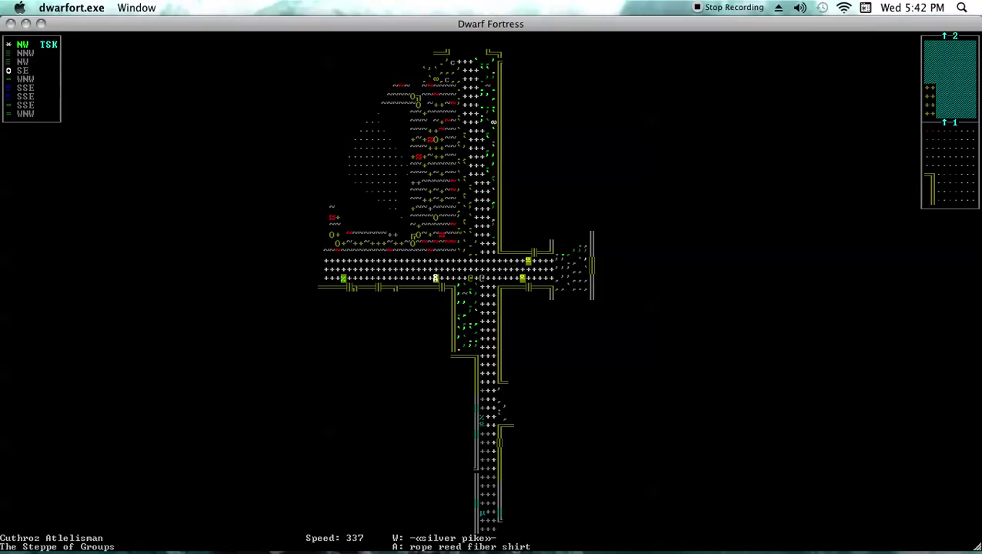
# - Walk west along the road and check the throwable items list
pyautogui.press('Left')
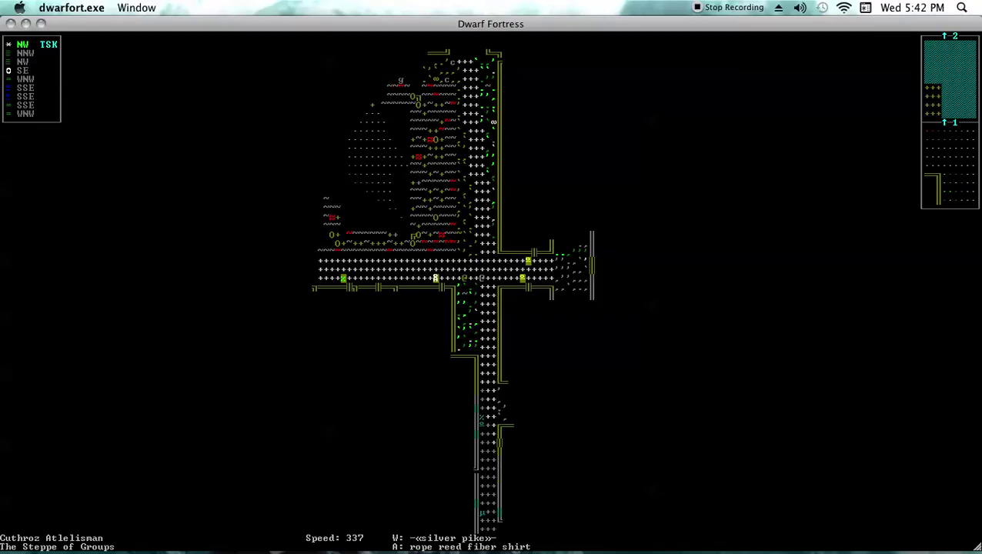
pyautogui.press('Left')
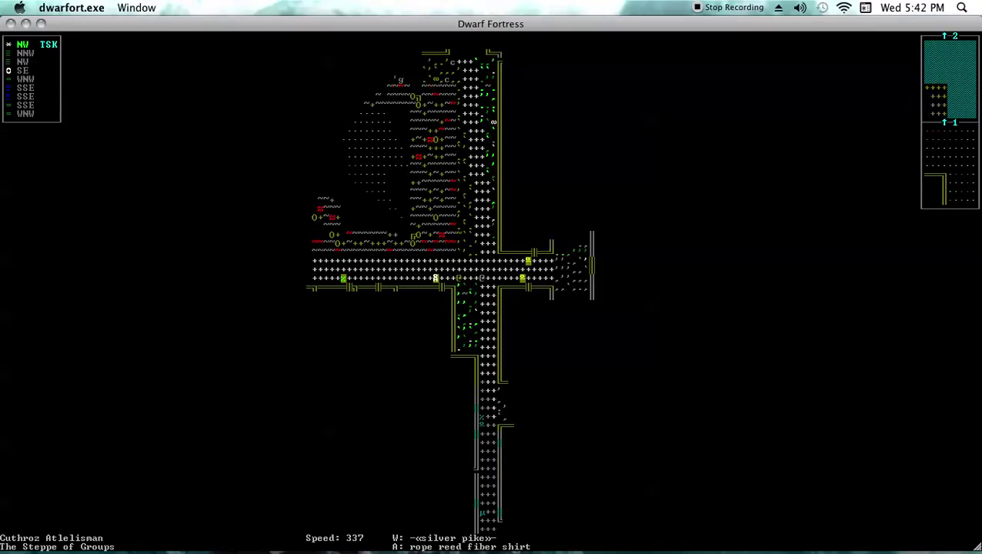
pyautogui.press('Left')
pyautogui.press('Left')
pyautogui.press('t')
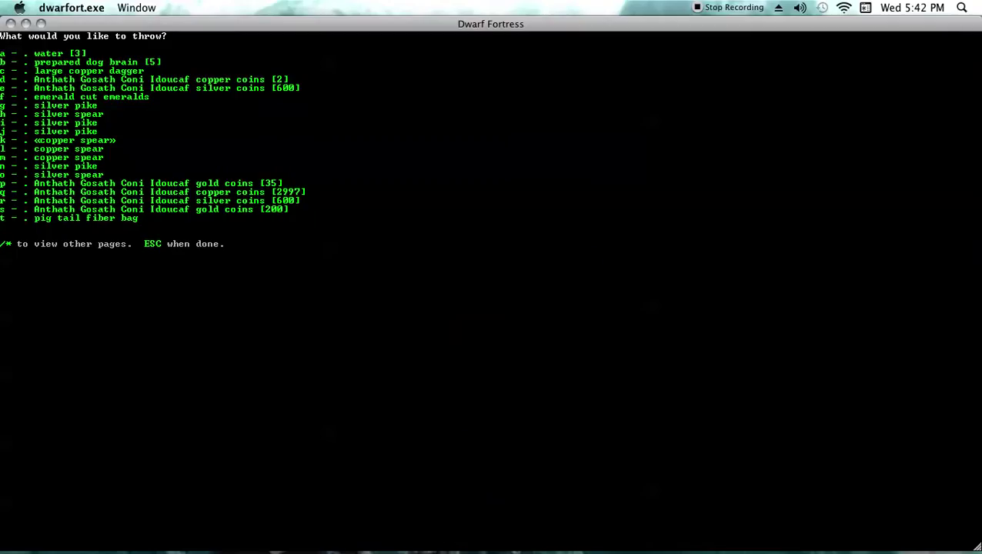
pyautogui.press('Escape')
# - Read the emerald cut emeralds description in the inventory
pyautogui.press('i')
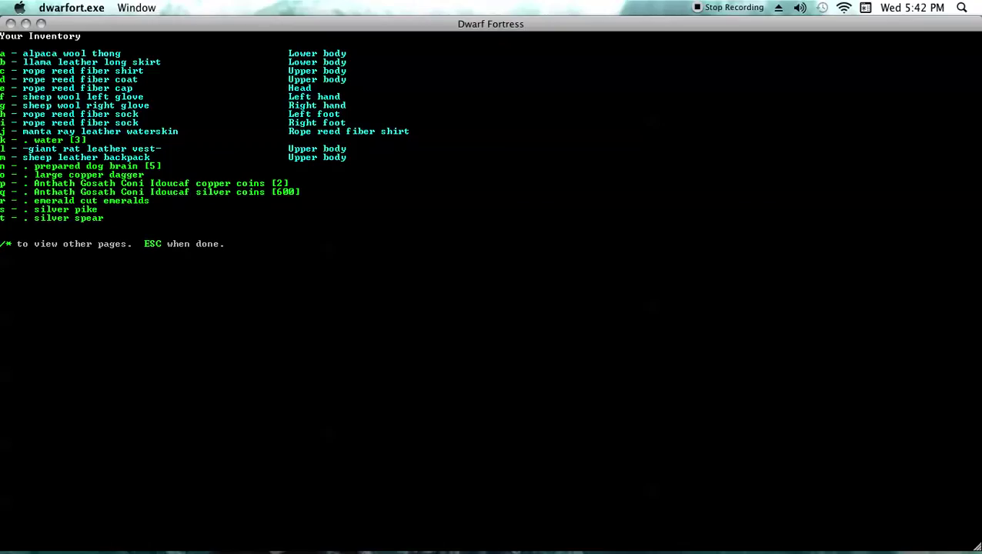
pyautogui.press('r')
pyautogui.press('v')
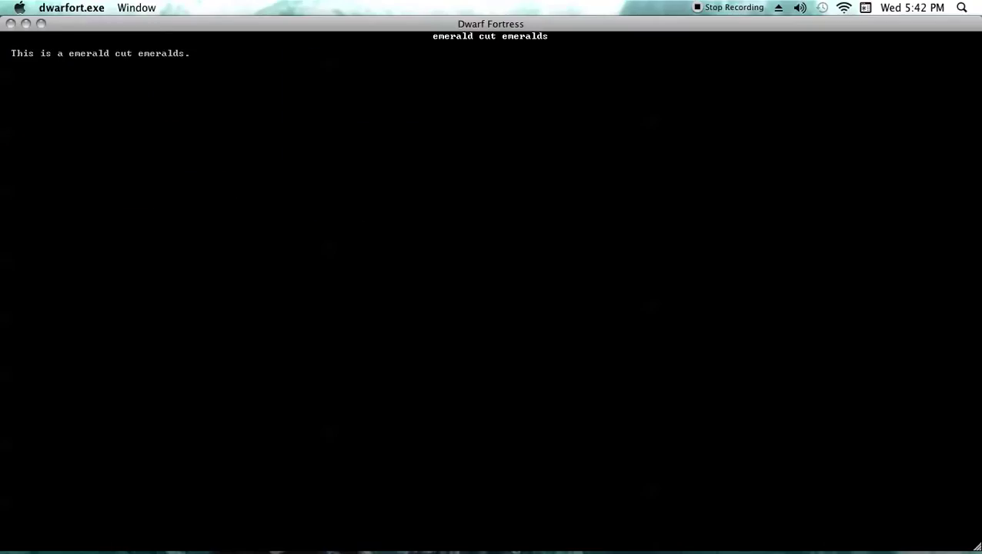
pyautogui.press('Escape')
pyautogui.press('Escape')
pyautogui.press('Escape')
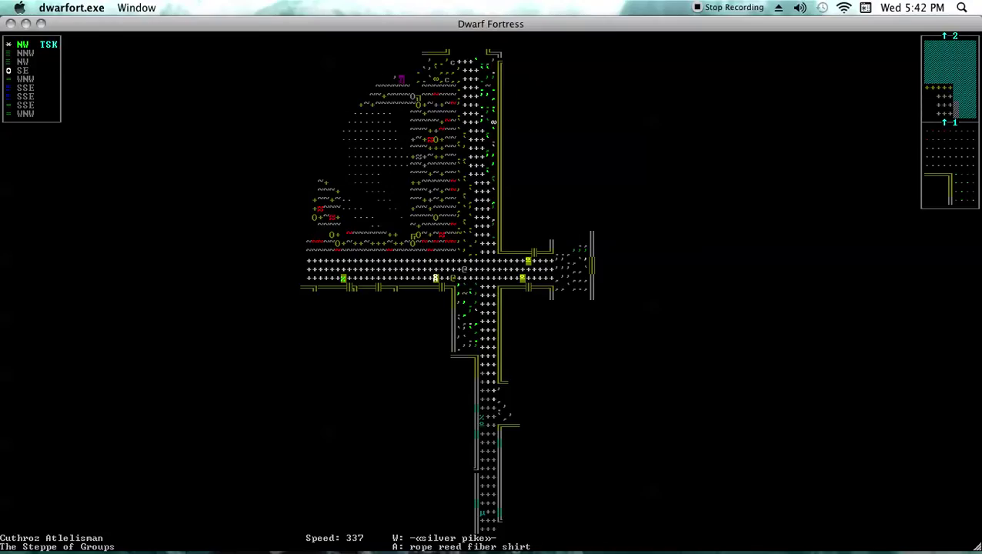
# - Step northwest and view the Pikeman's skills and attributes
pyautogui.press('KP_7')
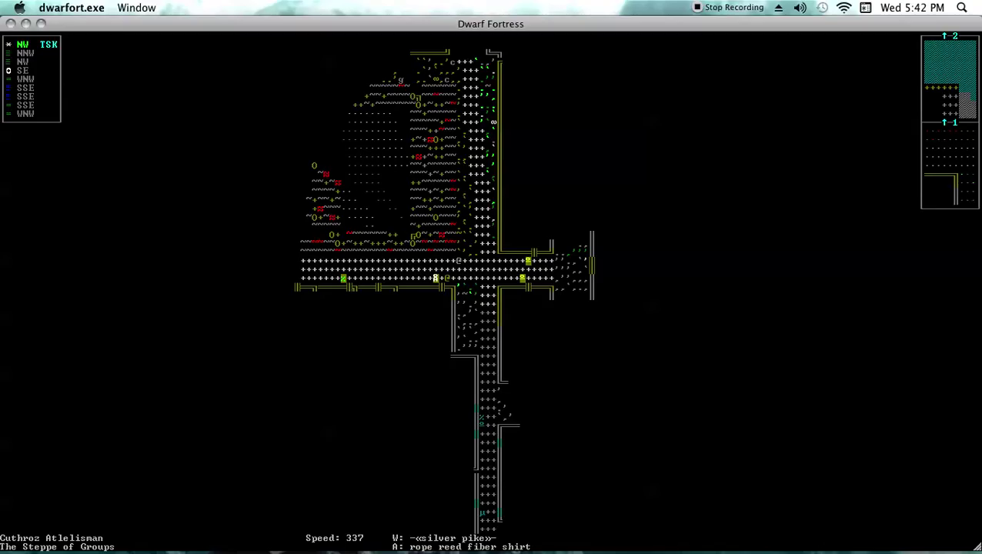
pyautogui.press('l')
pyautogui.press('Return')
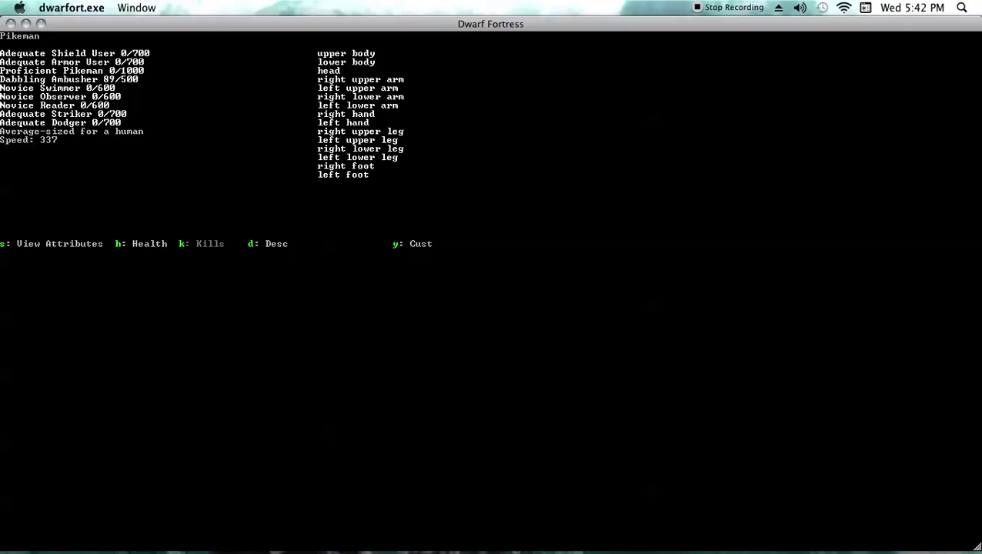
pyautogui.press('s')
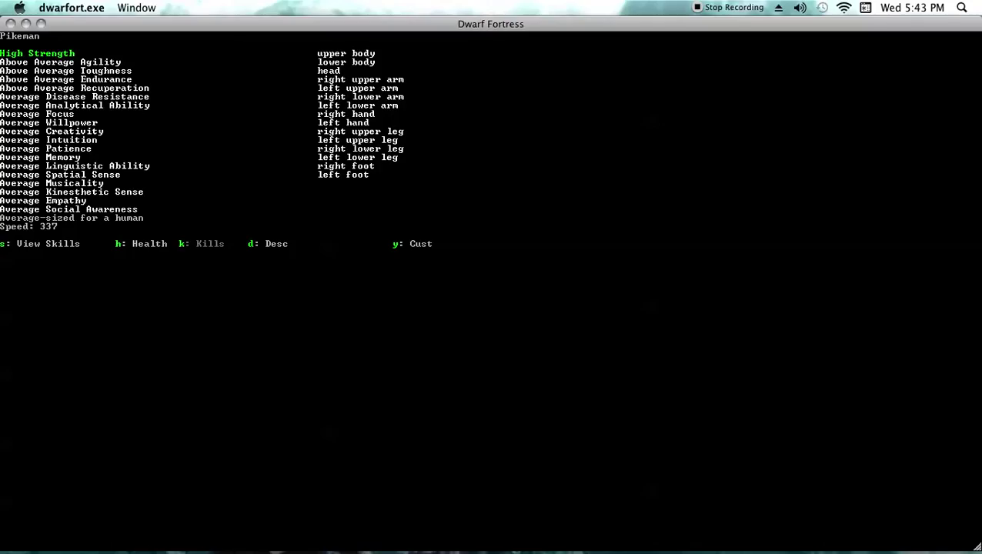
# - Review the Pikeman's health details and physical description, then close the sheet
pyautogui.press('h')
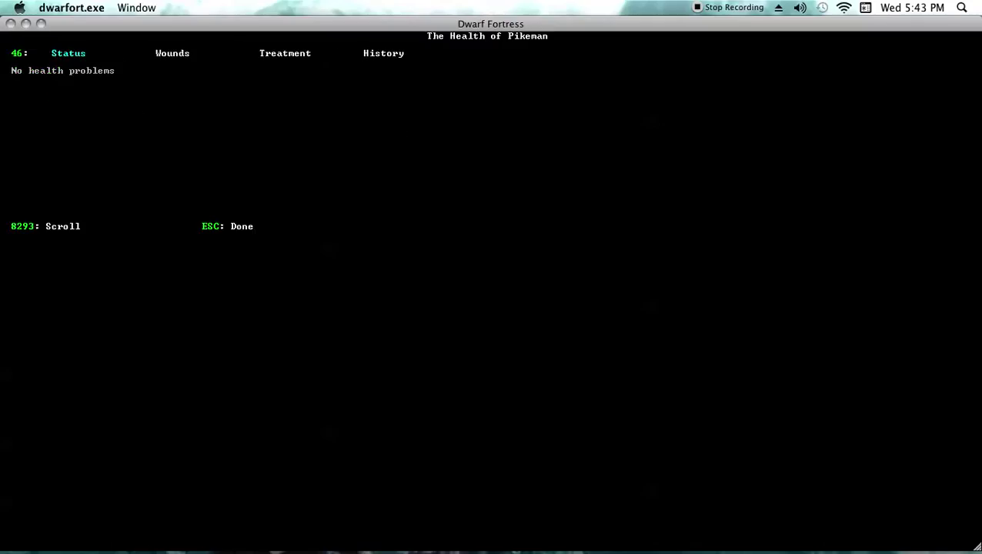
pyautogui.press('6')
pyautogui.press('6')
pyautogui.press('6')
pyautogui.press('Escape')
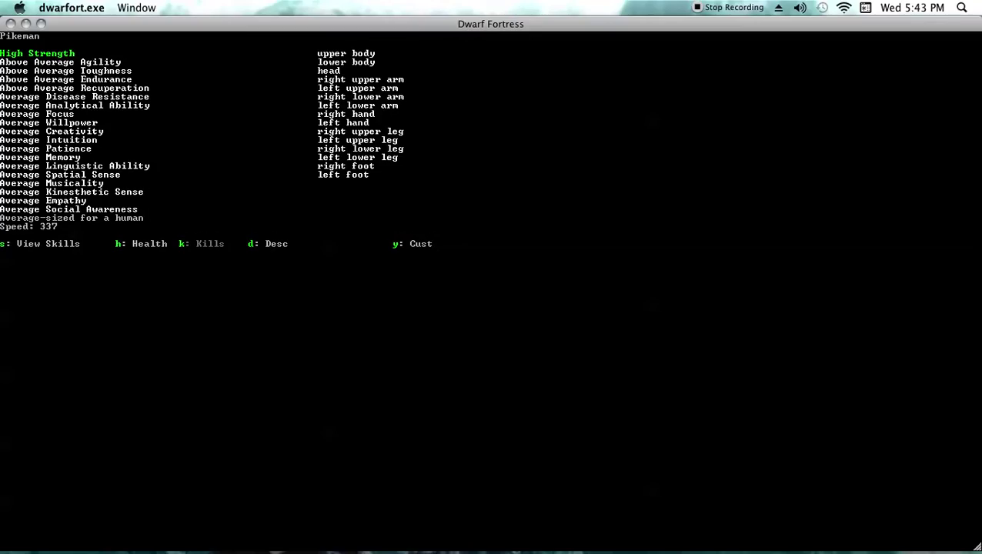
pyautogui.press('d')
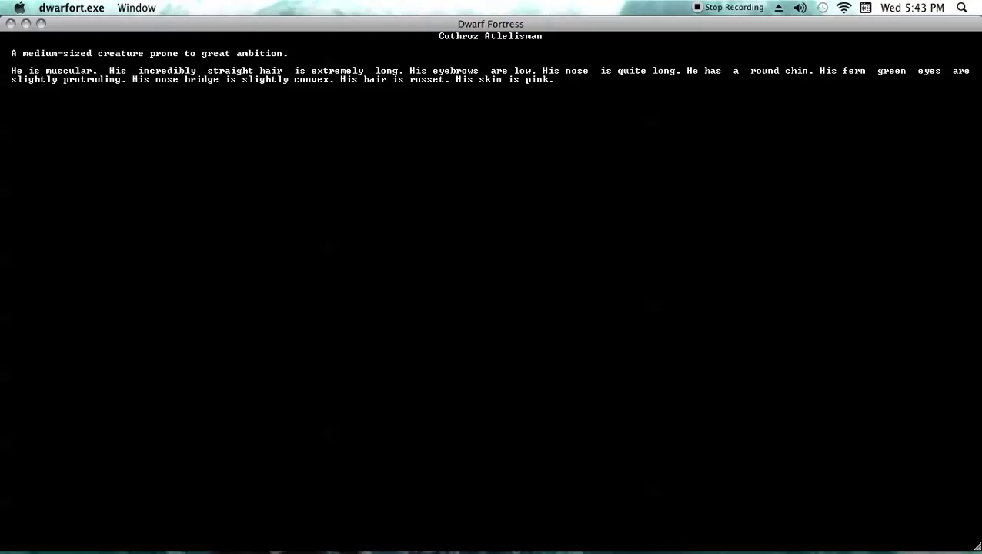
pyautogui.press('Escape')
pyautogui.press('Escape')
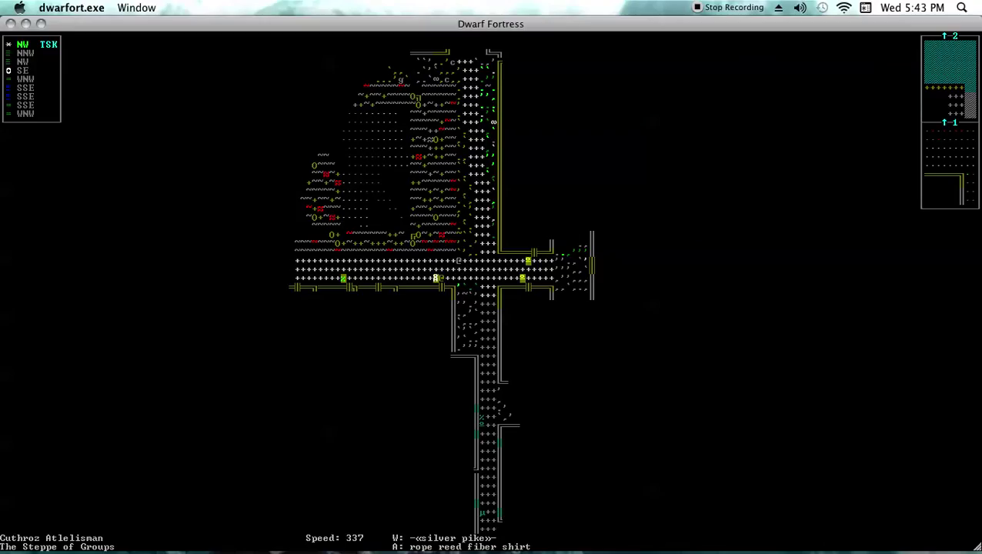
# - Walk south to the room entrance and talk to the Dwarf Bone Carver
pyautogui.press('Down')
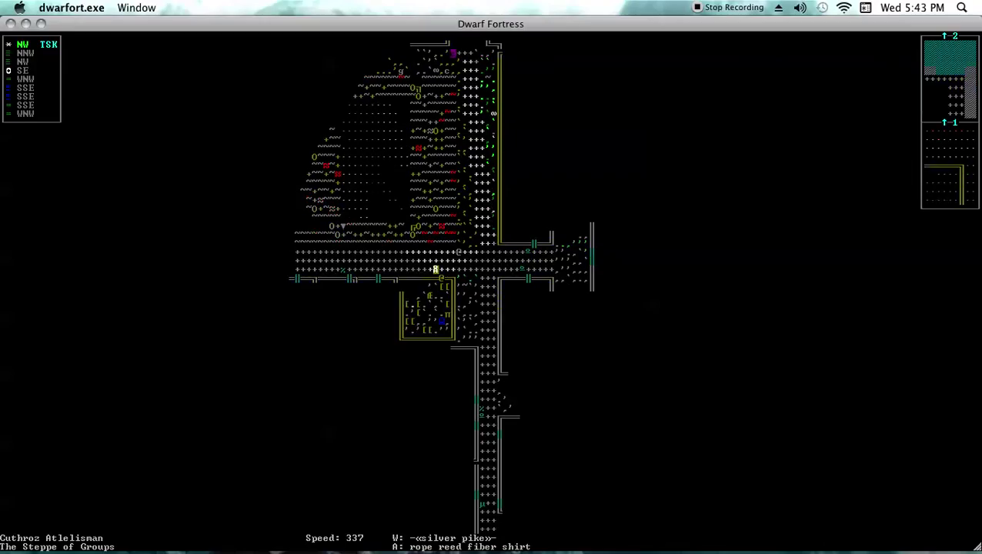
pyautogui.press('Down')
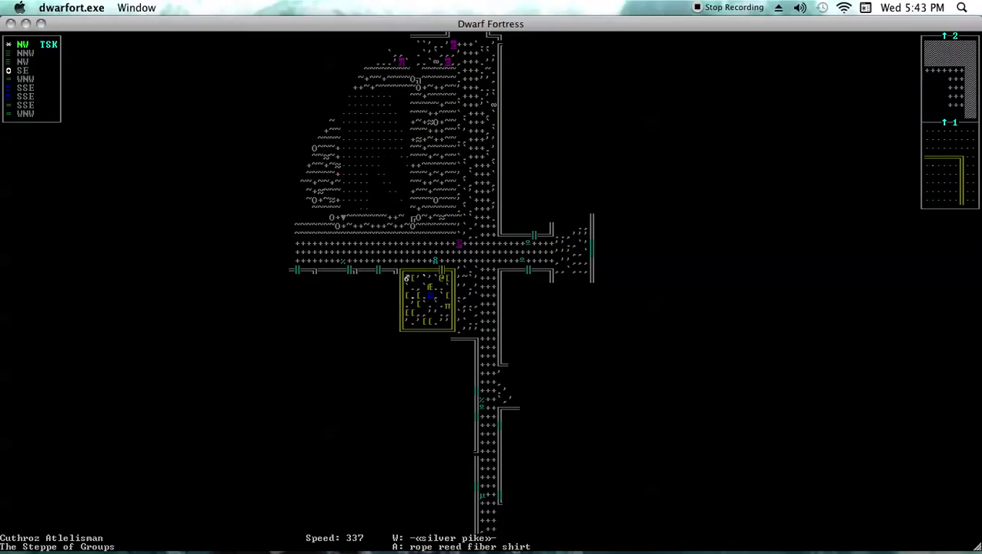
pyautogui.press('k')
pyautogui.press('Return')
pyautogui.press('Return')
pyautogui.press('Return')
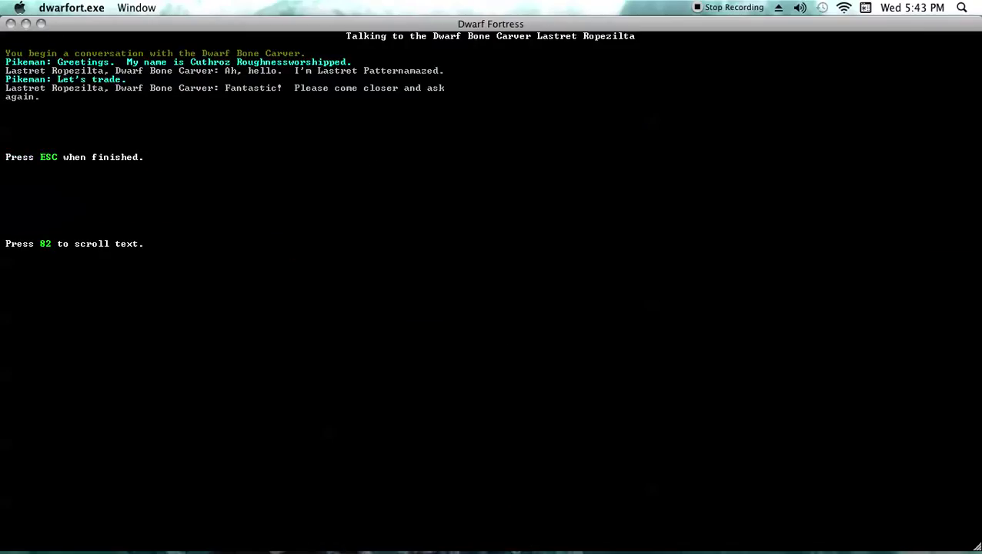
# - Walk closer and start a new conversation with the bone carver
pyautogui.press('Escape')
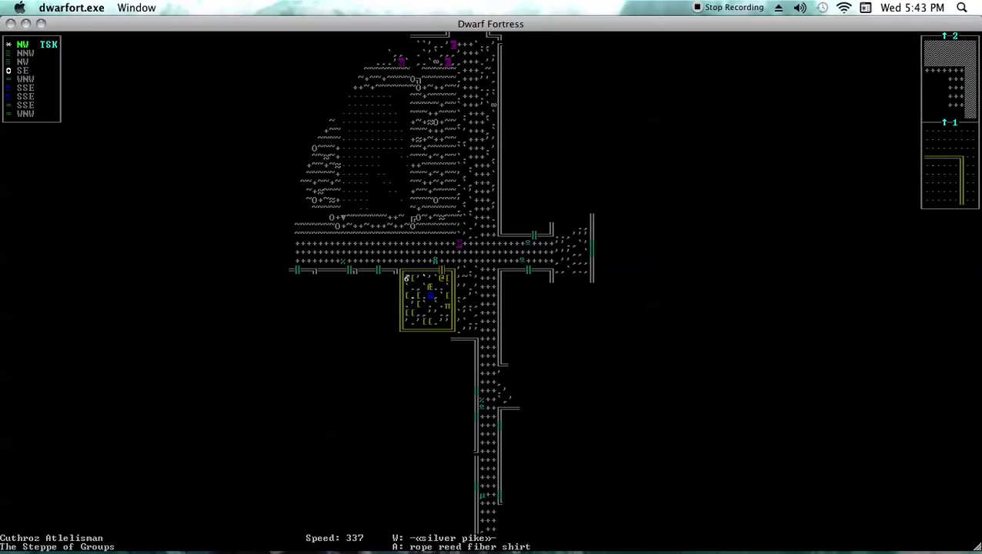
pyautogui.press('Down')
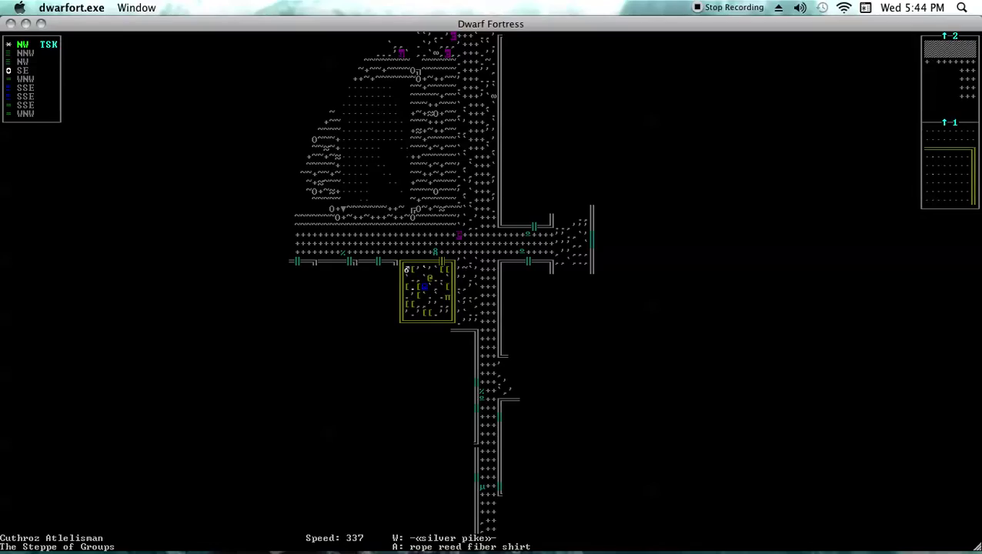
pyautogui.press('k')
pyautogui.press('Return')
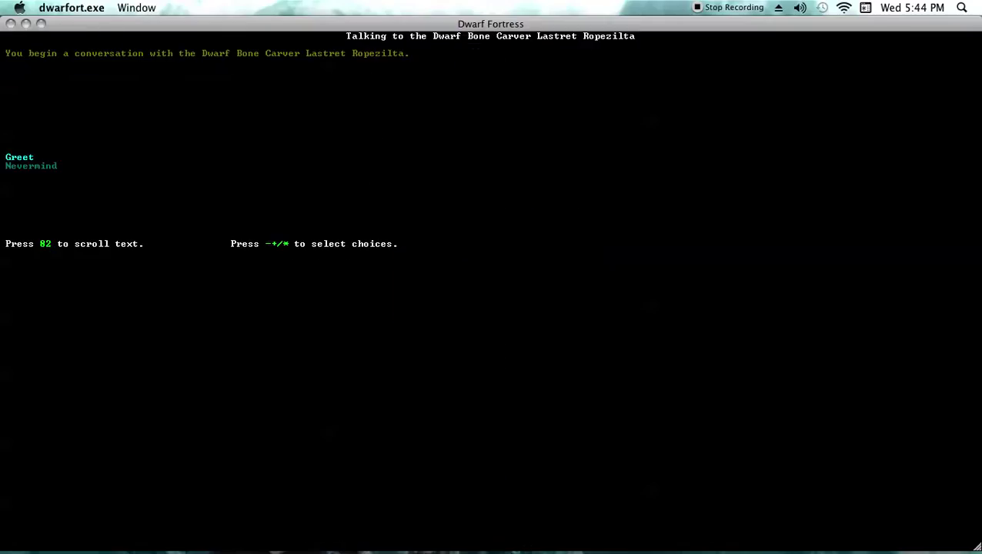
# - Greet the bone carver and move to the adventurer's own trade goods
pyautogui.press('Return')
pyautogui.press('Return')
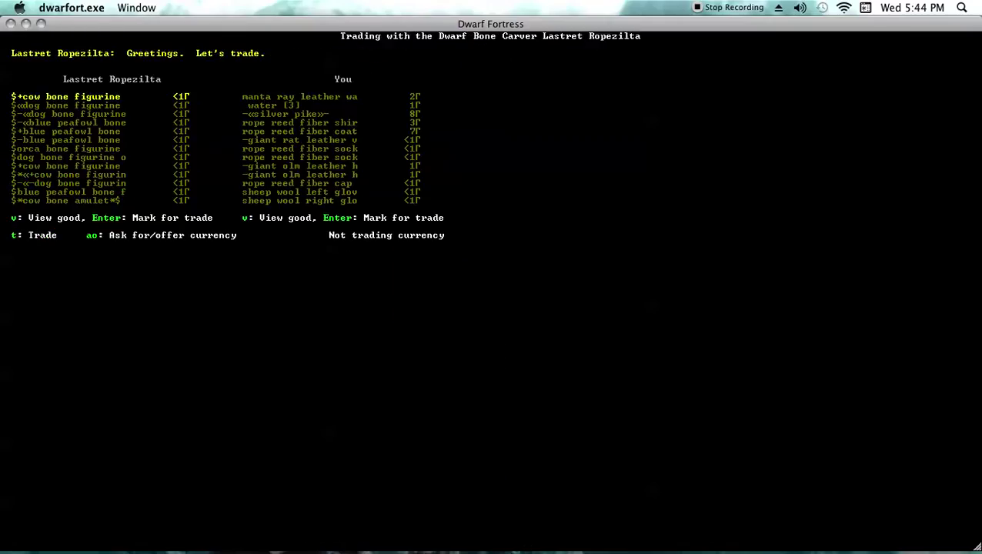
pyautogui.press('Right')
pyautogui.press('Down')
pyautogui.press('Down')
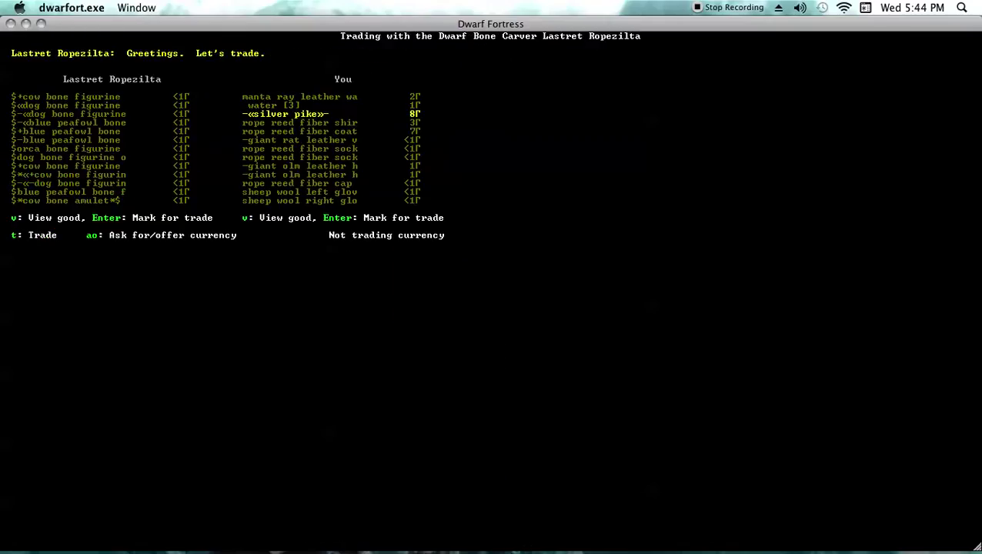
pyautogui.press('Down')
pyautogui.press('Down')
pyautogui.press('Down')
pyautogui.press('Down')
pyautogui.press('Down')
pyautogui.press('Down')
pyautogui.press('Down')
pyautogui.press('Down')
pyautogui.press('Down')
pyautogui.press('Down')
pyautogui.press('Down')
pyautogui.press('Down')
pyautogui.press('Down')
pyautogui.press('Down')
pyautogui.press('Down')
pyautogui.press('Down')
pyautogui.press('Up')
pyautogui.press('Up')
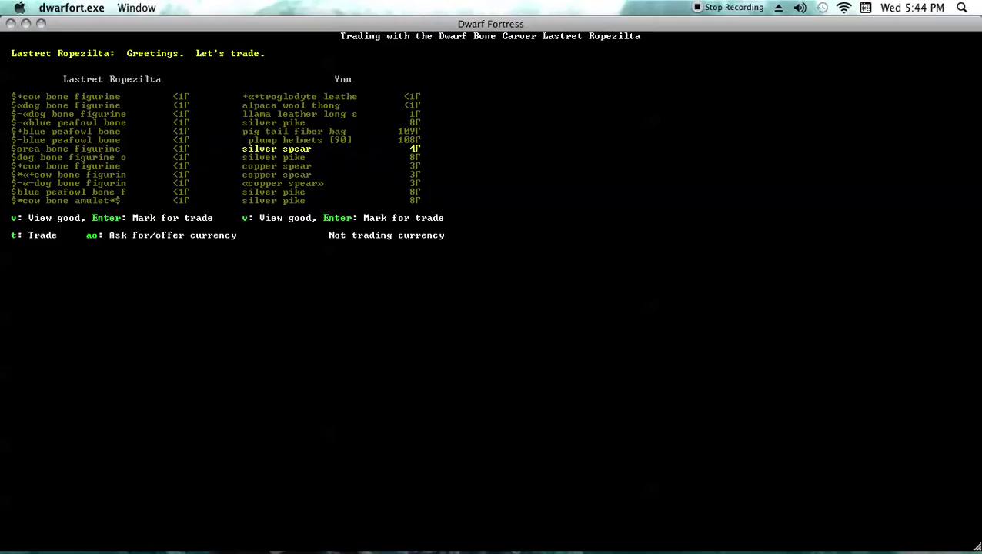
# - Mark the silver spears, silver pikes and copper spears for trade
pyautogui.press('Return')
pyautogui.press('Down')
pyautogui.press('Return')
pyautogui.press('Down')
pyautogui.press('Return')
pyautogui.press('Down')
pyautogui.press('Return')
pyautogui.press('Down')
pyautogui.press('Return')
pyautogui.press('Down')
pyautogui.press('Down')
pyautogui.press('Down')
pyautogui.press('Return')
pyautogui.press('Down')
pyautogui.press('Return')
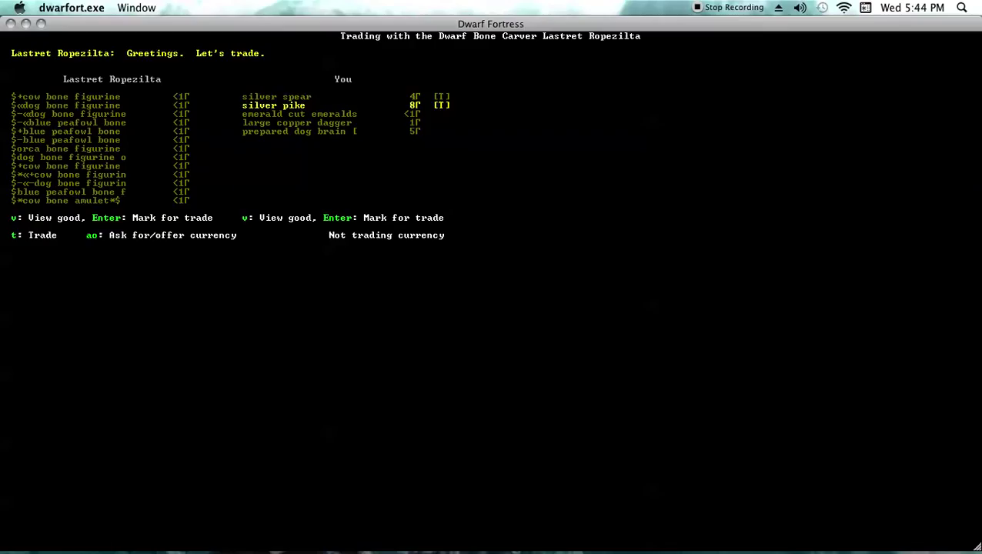
# - Unmark the «copper spear» from the trade on the second goods page
pyautogui.press('Up')
pyautogui.press('Up')
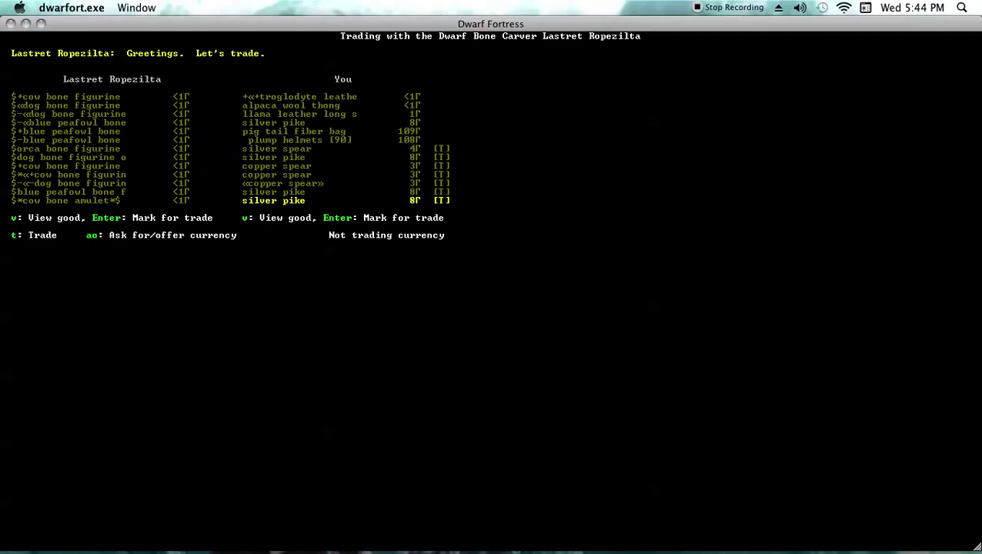
pyautogui.press('Down')
pyautogui.press('Down')
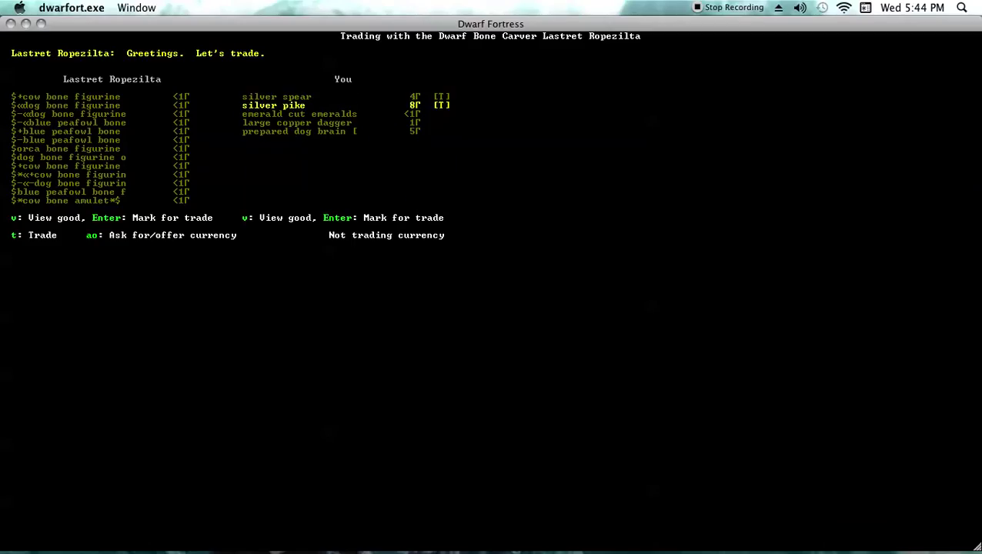
pyautogui.press('Up')
pyautogui.press('Up')
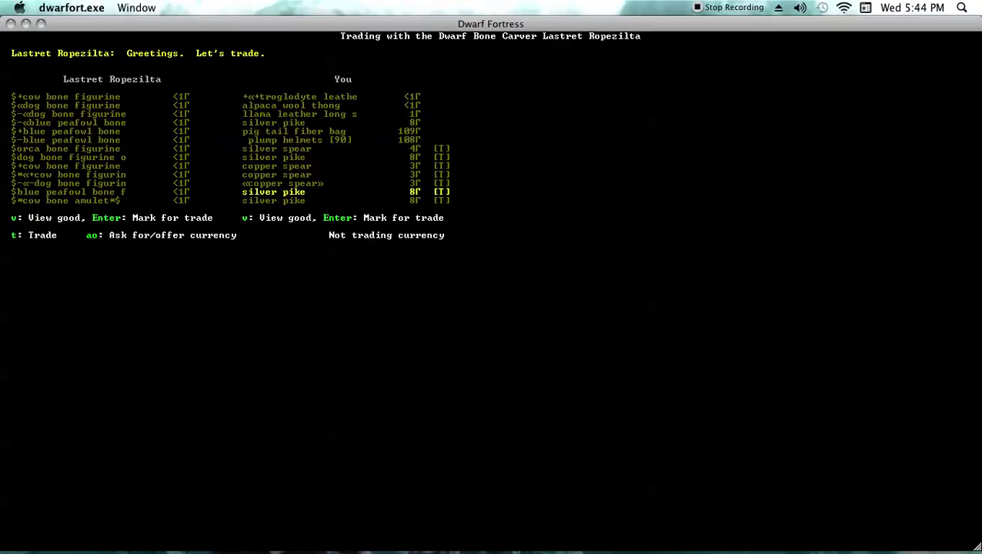
pyautogui.press('Up')
pyautogui.press('Up')
pyautogui.press('Down')
pyautogui.press('Down')
pyautogui.press('Down')
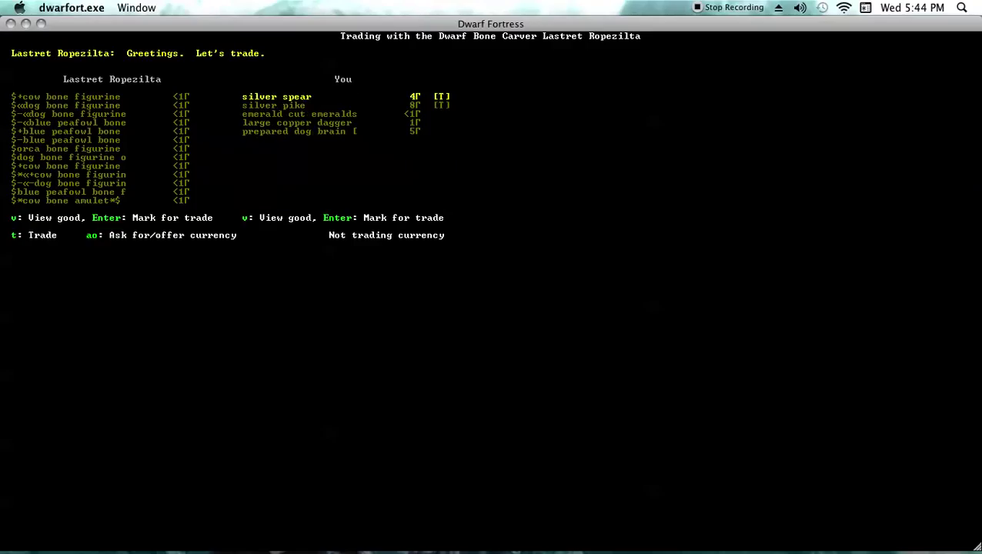
pyautogui.press('Up')
pyautogui.press('Return')
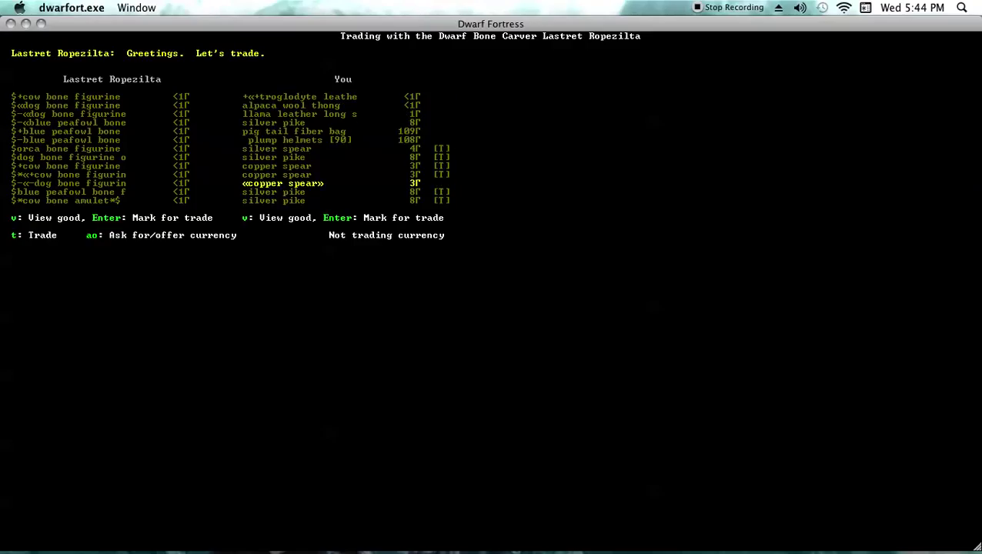
# - Request 9104 in currency, propose the trade, and accept the 1792 counter-offer
pyautogui.press('a')
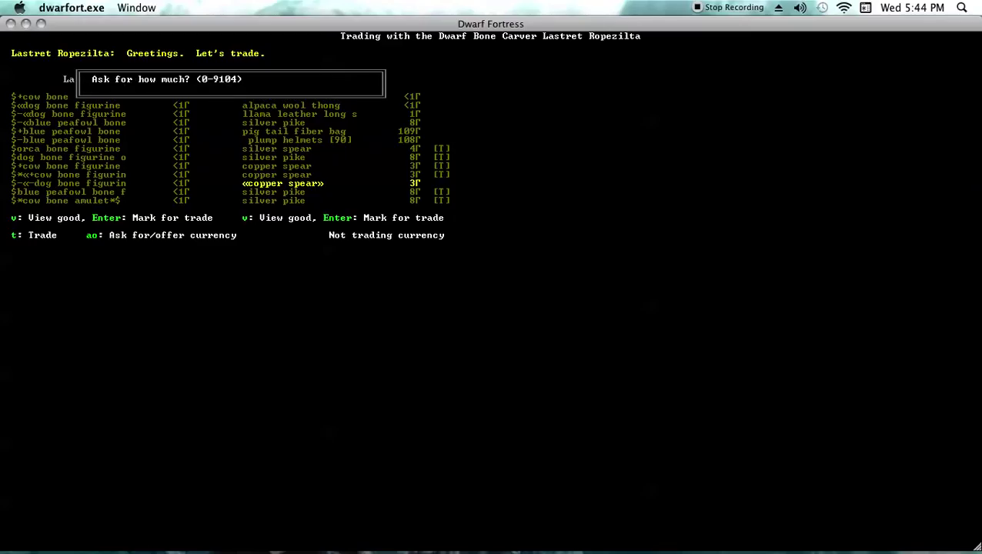
pyautogui.write('9104')
pyautogui.press('Return')
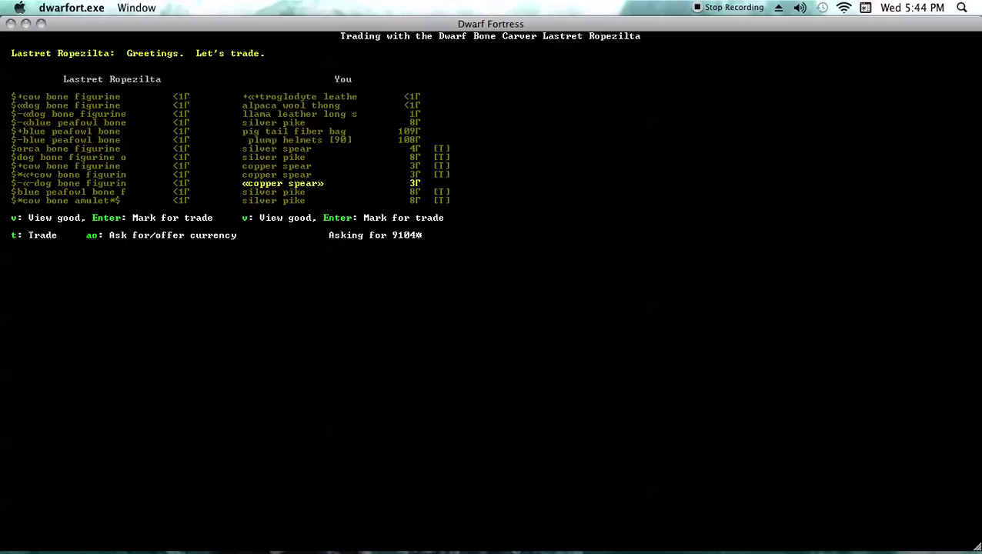
pyautogui.press('t')
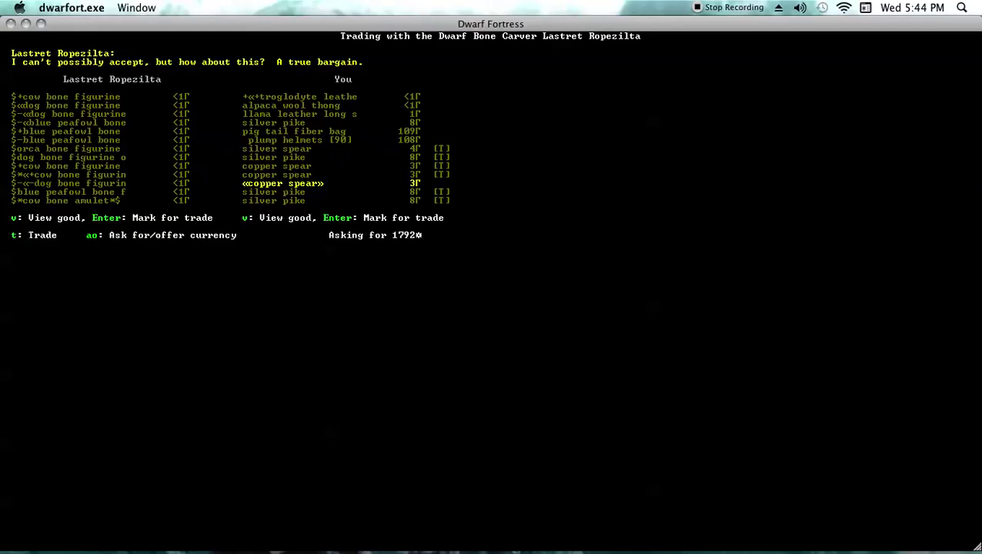
pyautogui.press('t')
pyautogui.press('Down')
pyautogui.press('Down')
pyautogui.press('Down')
pyautogui.press('Down')
pyautogui.press('Down')
pyautogui.press('Down')
pyautogui.press('Down')
# - Mark a second silver pike and propose it to the bone carver, asking 1000 in currency
pyautogui.press('Down')
pyautogui.press('Down')
pyautogui.press('Down')
pyautogui.press('Down')
pyautogui.press('Down')
pyautogui.press('Down')
pyautogui.press('Down')
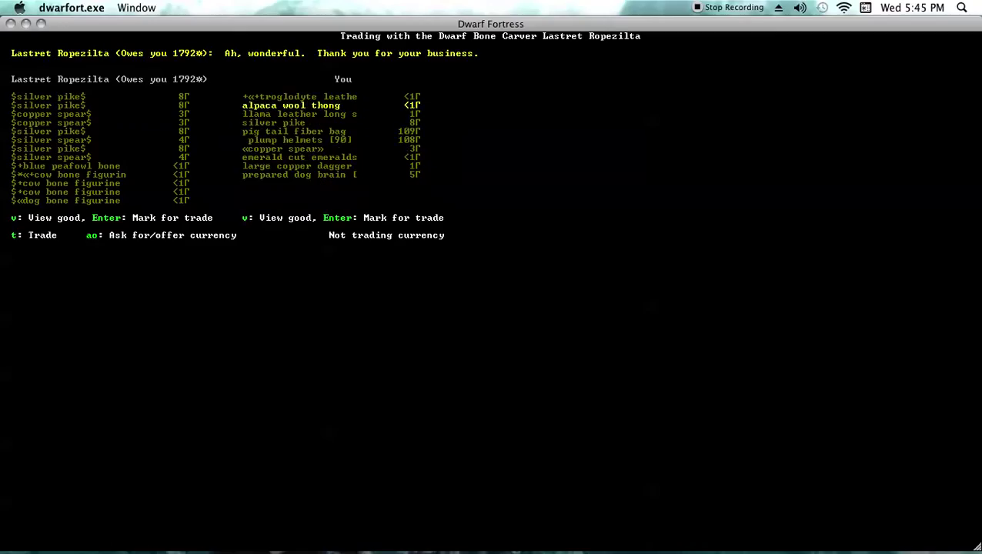
pyautogui.press('Down')
pyautogui.press('Down')
pyautogui.press('Down')
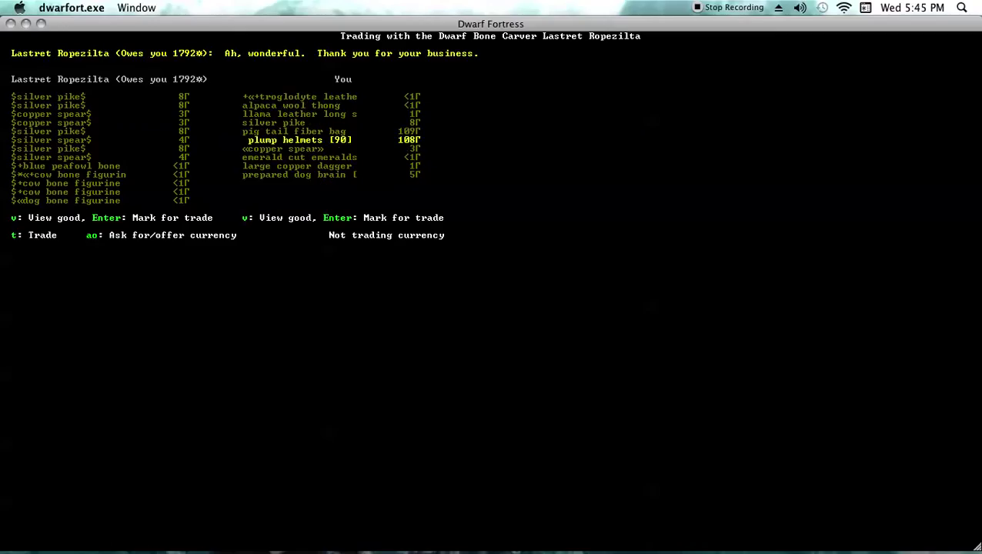
pyautogui.press('Up')
pyautogui.press('Up')
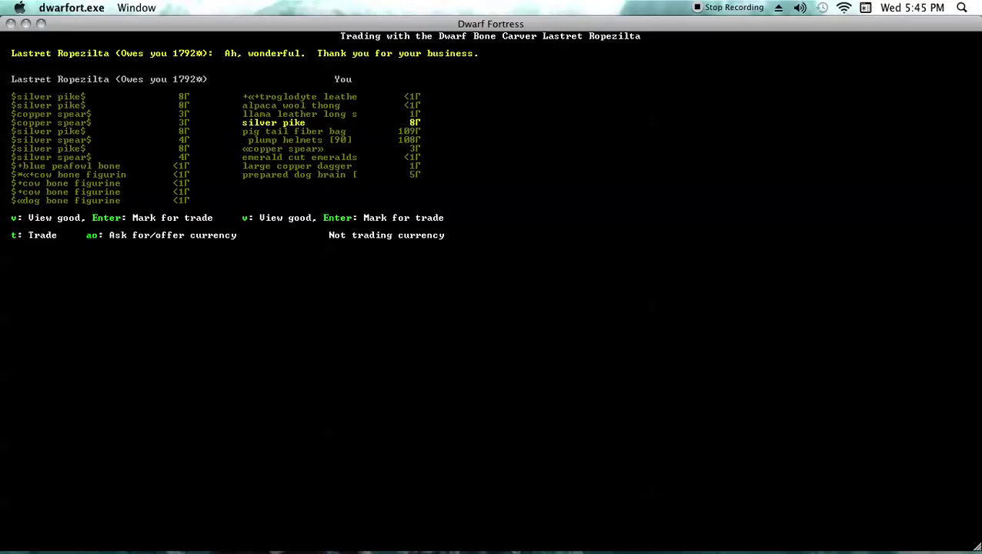
pyautogui.press('Return')
pyautogui.press('t')
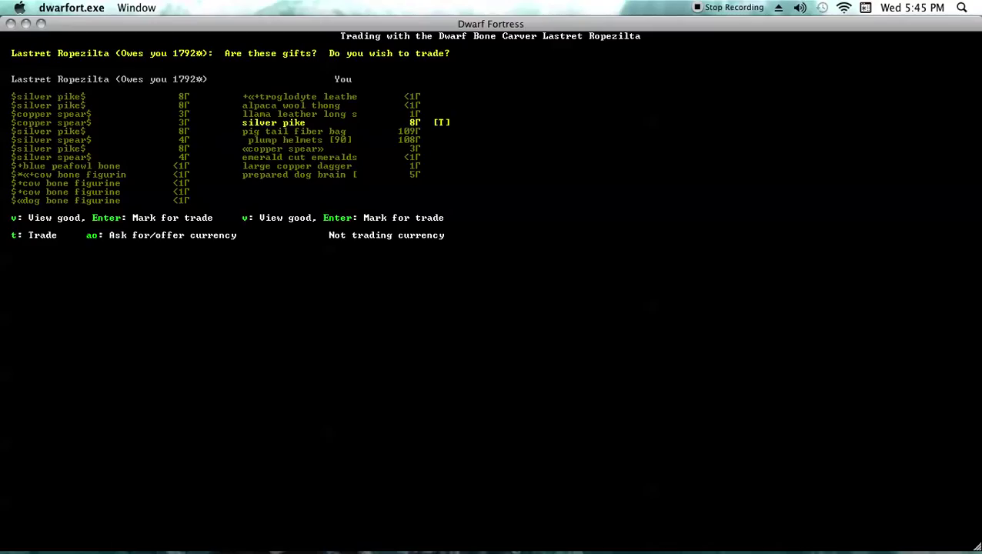
pyautogui.press('a')
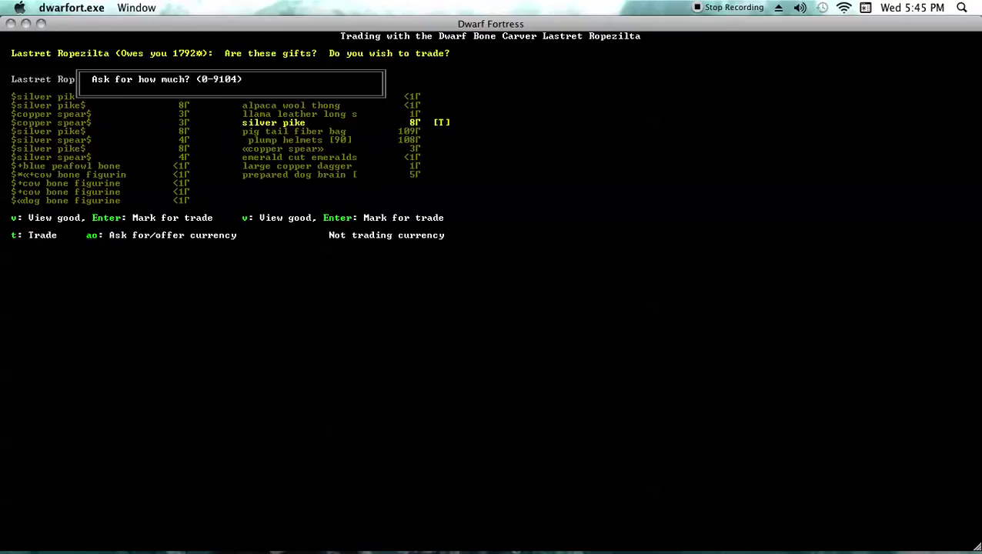
pyautogui.write('1000')
pyautogui.press('Return')
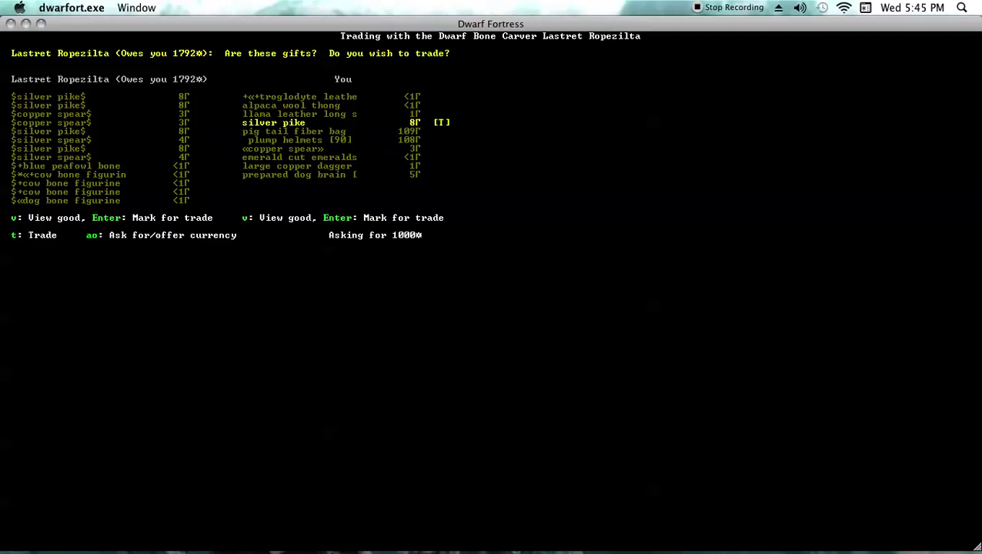
pyautogui.press('t')
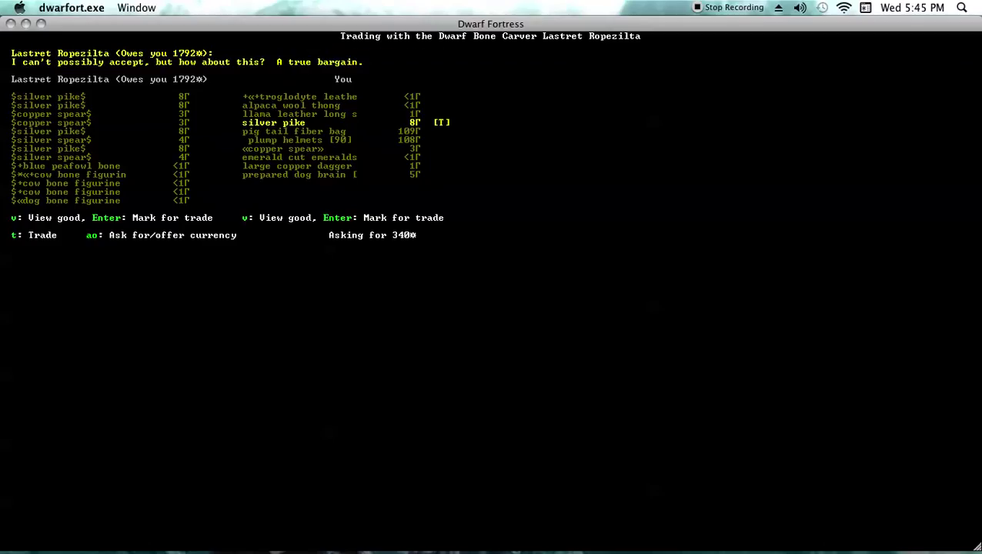
# - Accept the 340 counter-offer for the pike and mark 70 plump helmets for trade
pyautogui.press('t')
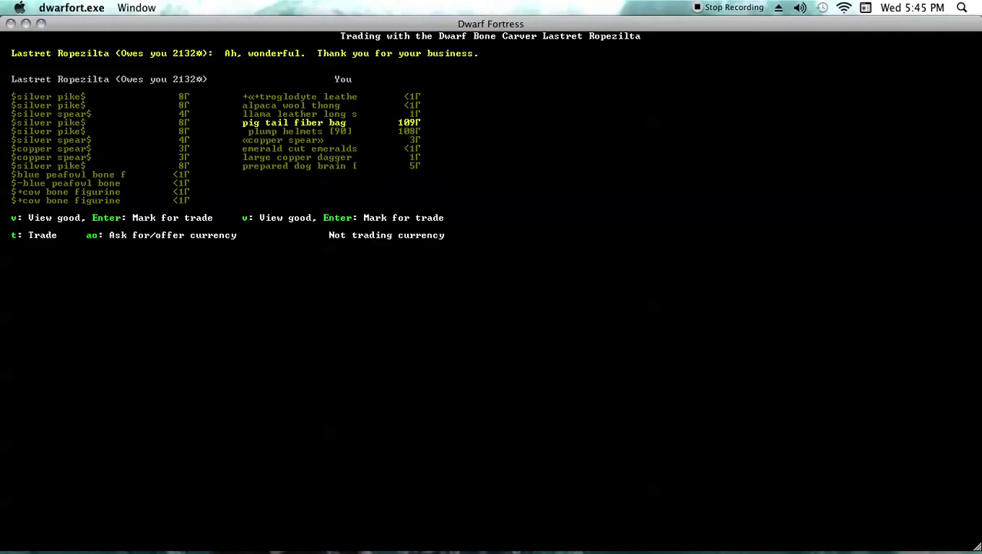
pyautogui.press('Down')
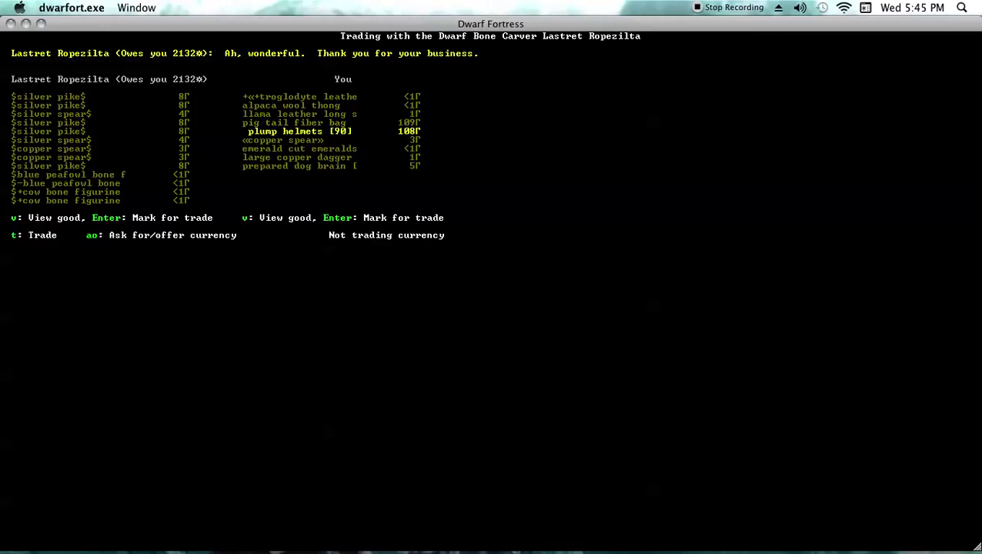
pyautogui.press('Down')
pyautogui.press('Down')
pyautogui.press('Up')
pyautogui.press('Up')
pyautogui.press('Return')
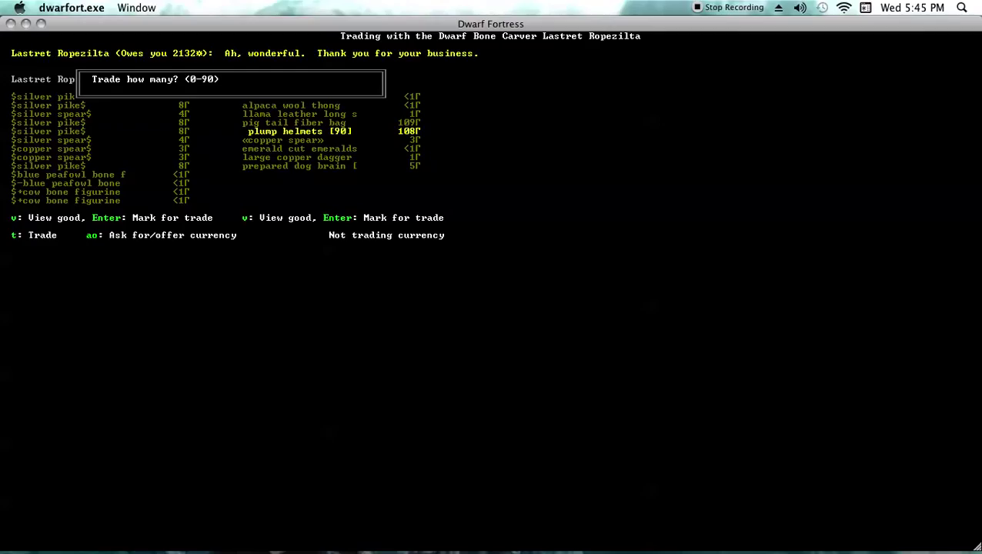
pyautogui.write('70')
pyautogui.press('Return')
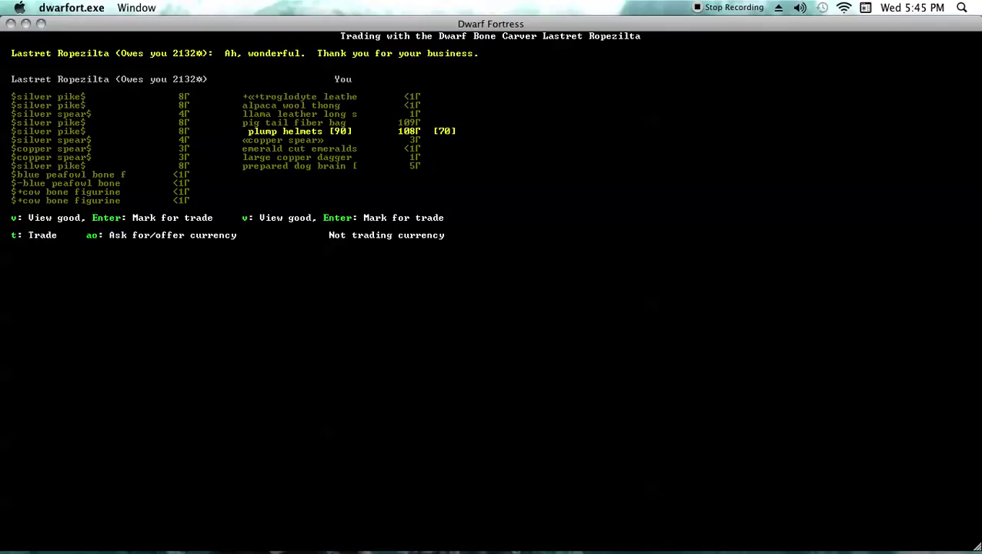
# - Offer the 70 plump helmets asking 9104 and accept the 280 counteroffer
pyautogui.press('t')
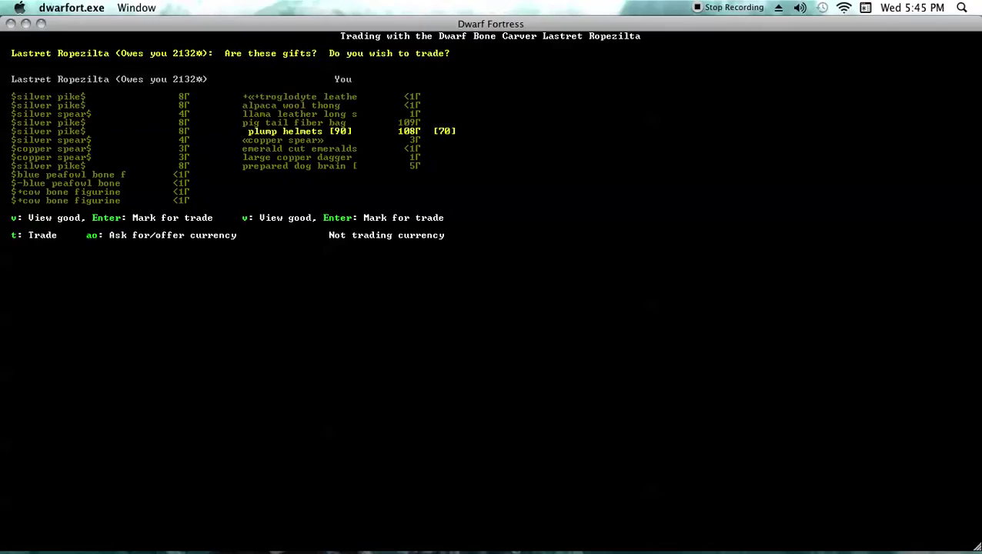
pyautogui.write('a')
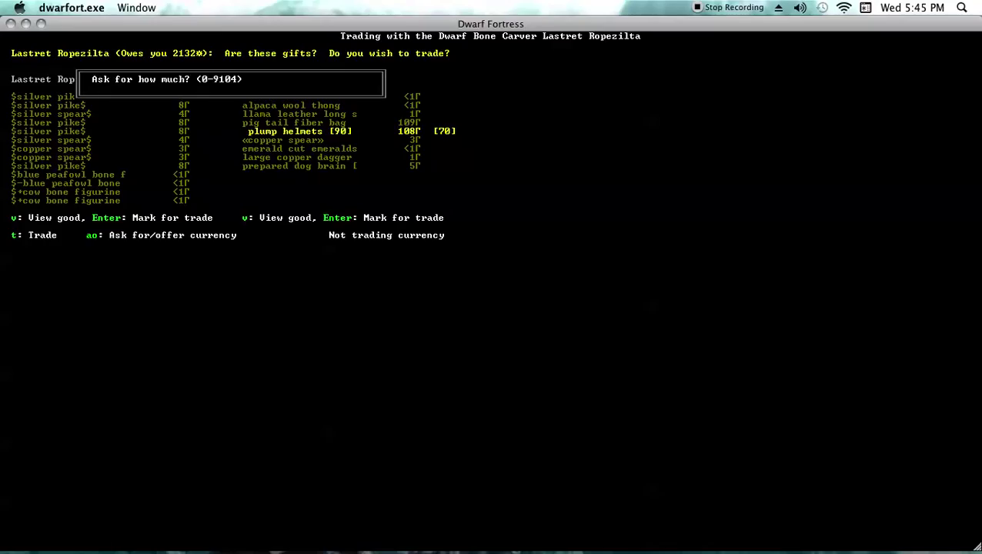
pyautogui.write('9104')
pyautogui.press('Return')
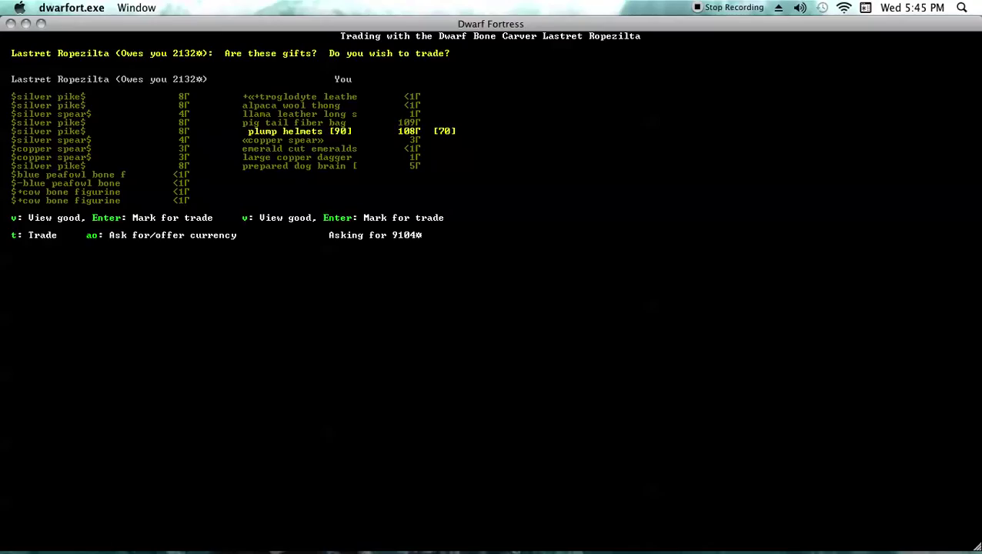
pyautogui.press('t')
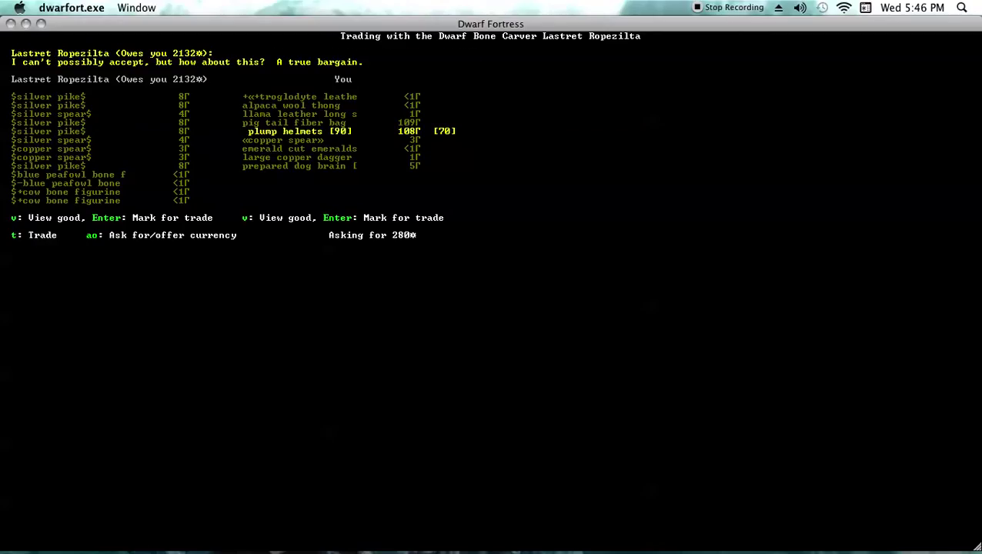
pyautogui.press('t')
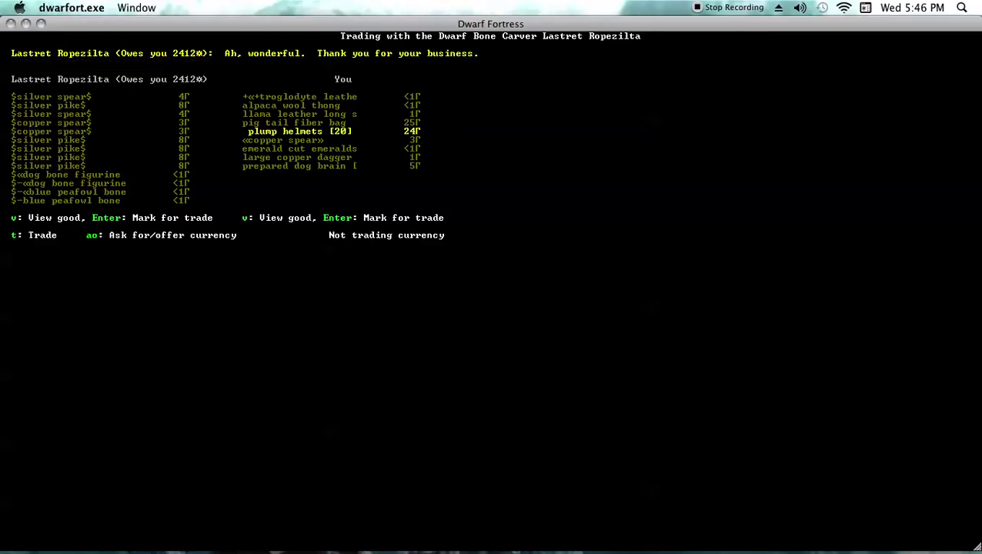
# - Sell the emerald cut emeralds to the bone carver for currency, accepting his counteroffer
pyautogui.press('Down')
pyautogui.press('Up')
pyautogui.press('Up')
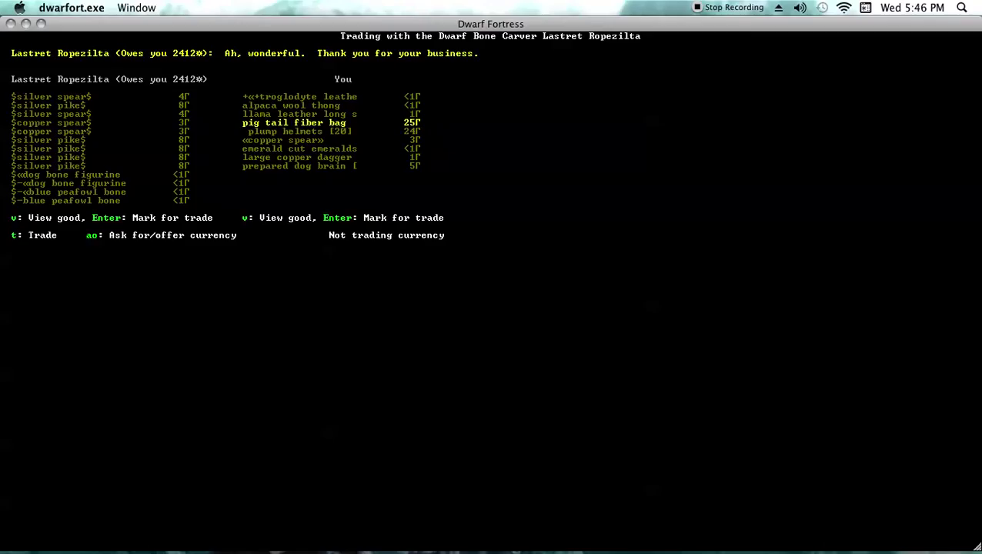
pyautogui.press('Down')
pyautogui.press('Down')
pyautogui.press('Down')
pyautogui.press('Down')
pyautogui.press('Up')
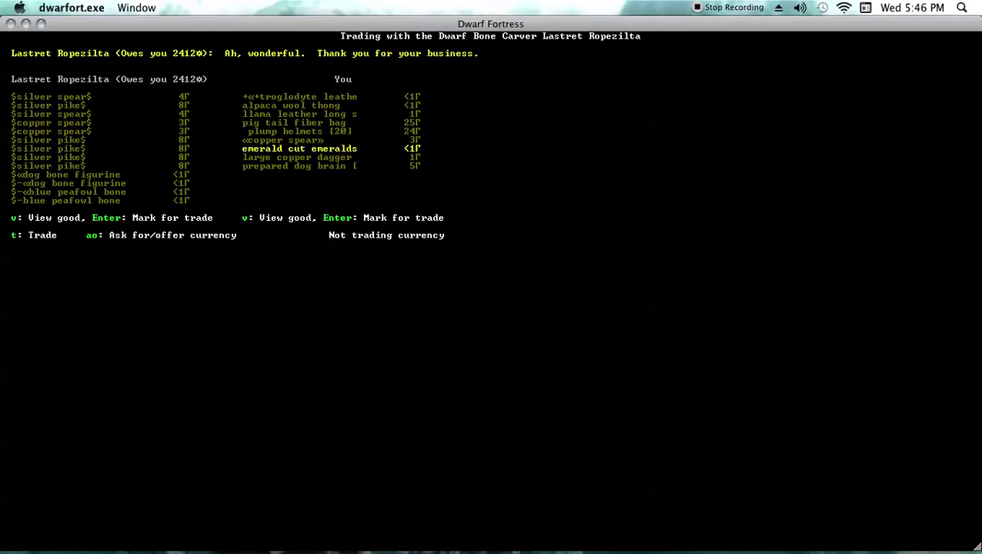
pyautogui.press('Return')
pyautogui.press('a')
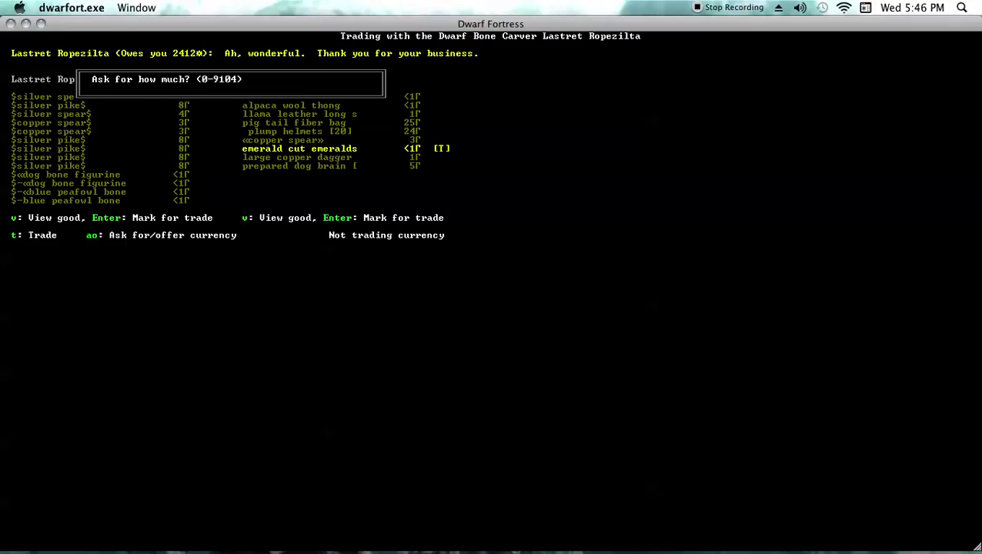
pyautogui.write('91')
pyautogui.write('04')
pyautogui.press('Return')
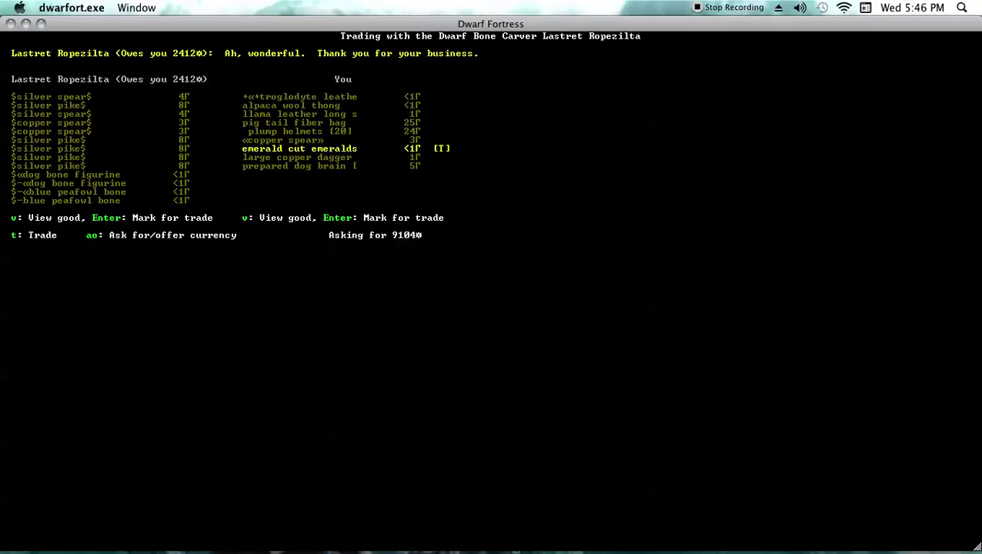
pyautogui.press('t')
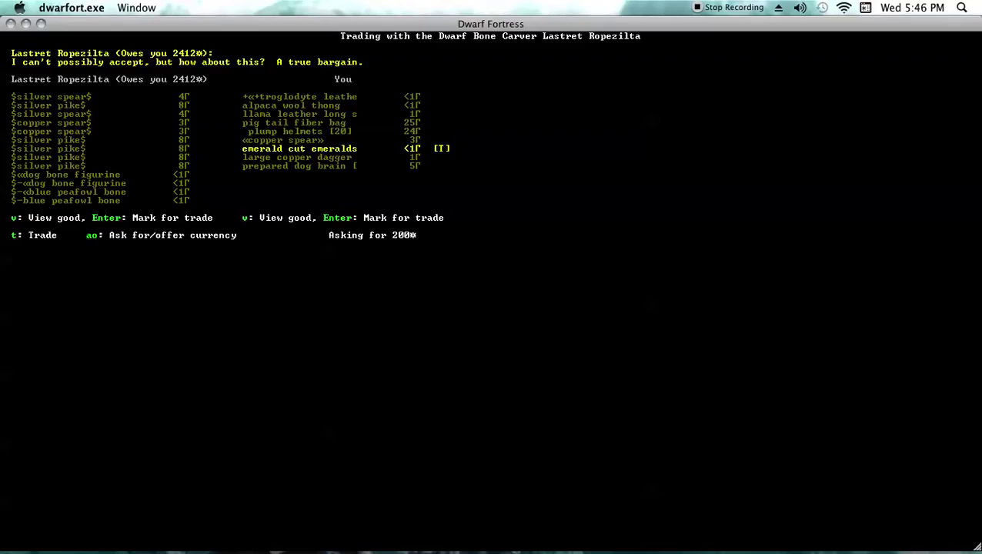
pyautogui.press('t')
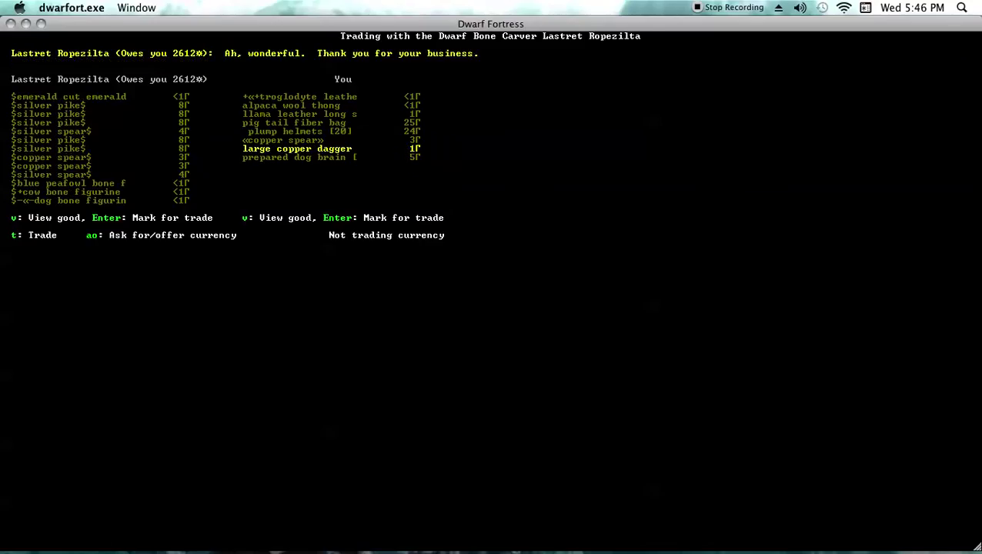
# - Leave the trade and say goodbye to the bone carver, ending the conversation
pyautogui.press('Up')
pyautogui.press('Up')
pyautogui.press('Up')
pyautogui.press('Up')
pyautogui.press('Up')
pyautogui.press('Up')
pyautogui.press('Up')
pyautogui.press('Up')
pyautogui.press('Up')
pyautogui.press('Up')
pyautogui.press('Up')
pyautogui.press('Up')
pyautogui.press('Up')
pyautogui.press('Up')
pyautogui.press('Up')
pyautogui.press('Up')
pyautogui.press('Up')
pyautogui.press('Up')
pyautogui.press('Up')
pyautogui.press('Up')
pyautogui.press('Escape')
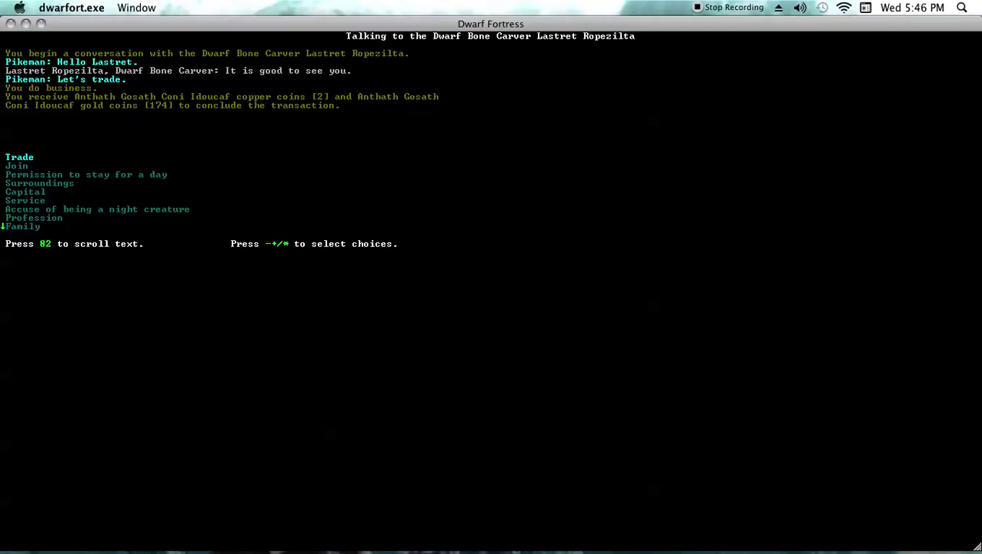
pyautogui.press('-')
pyautogui.press('Return')
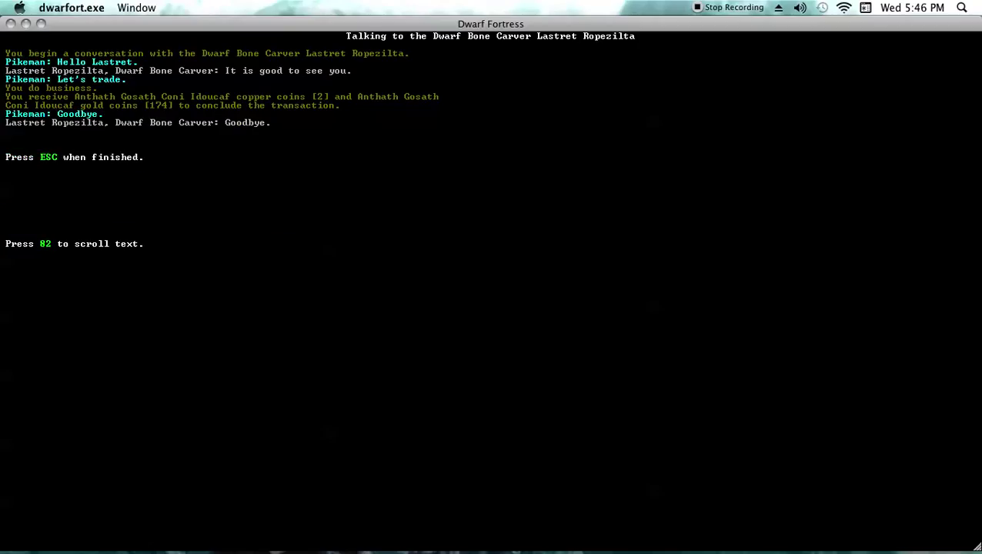
pyautogui.press('Escape')
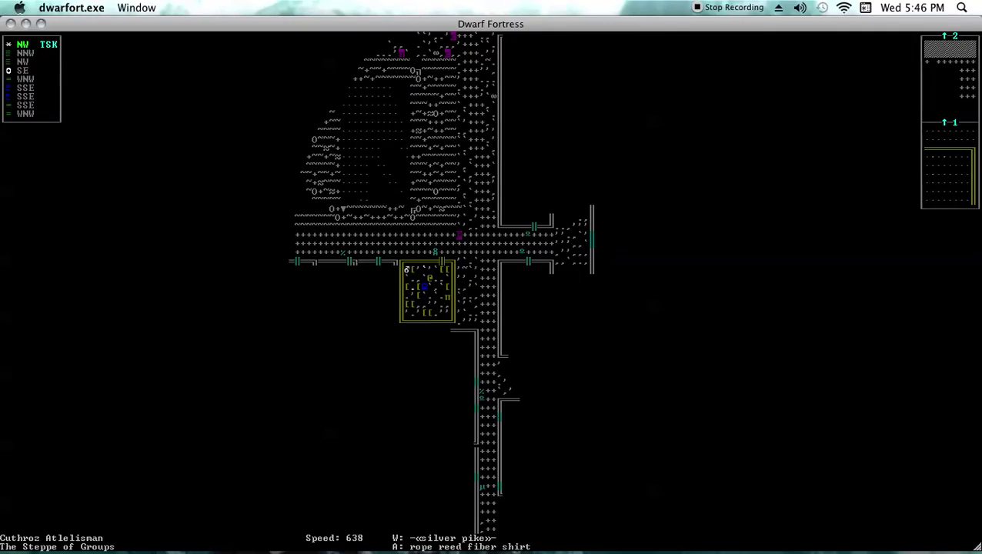
# - Walk the adventurer north through the shop to the top of the room
pyautogui.press('Up')
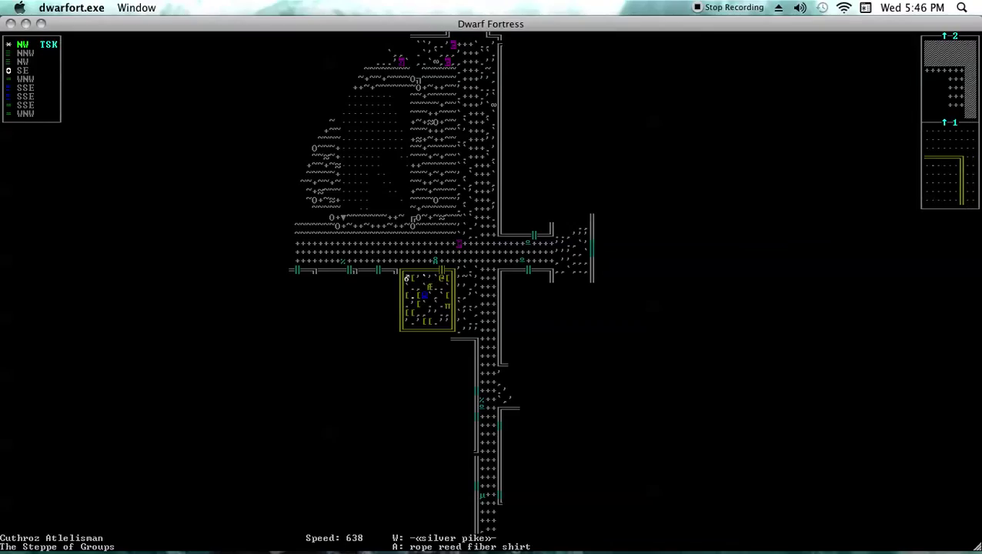
pyautogui.press('Down')
pyautogui.press('Down')
pyautogui.press('Down')
pyautogui.press('Down')
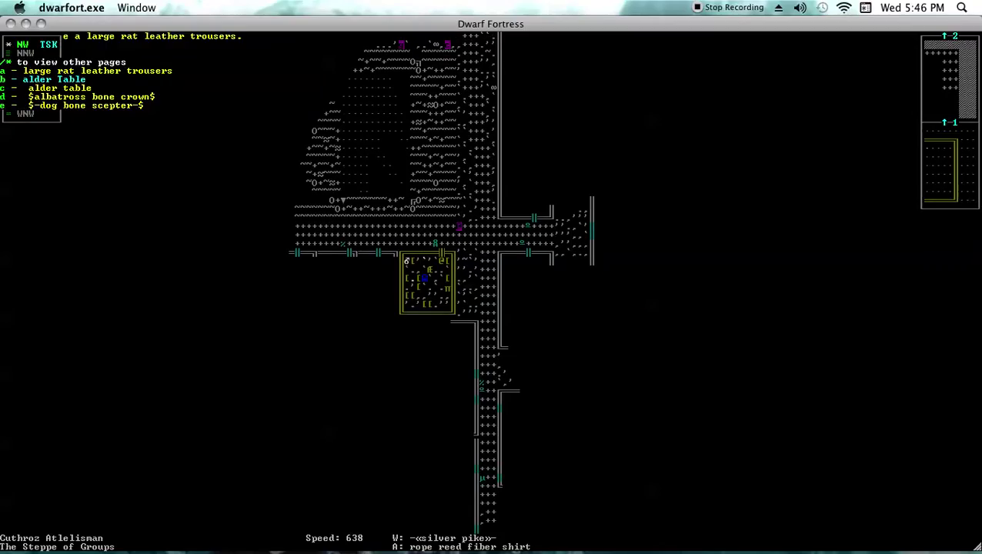
pyautogui.press('Down')
pyautogui.press('Down')
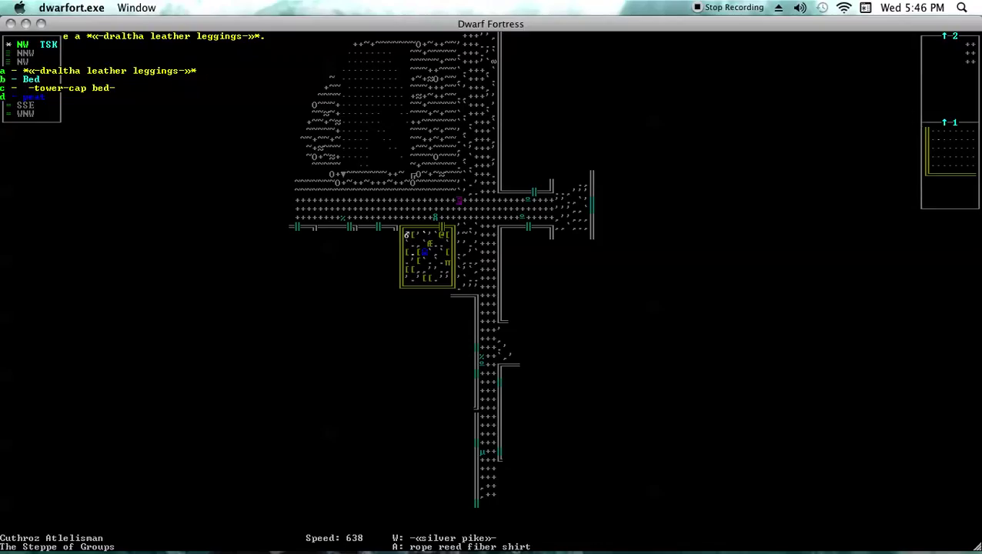
pyautogui.press('Up')
pyautogui.press('Up')
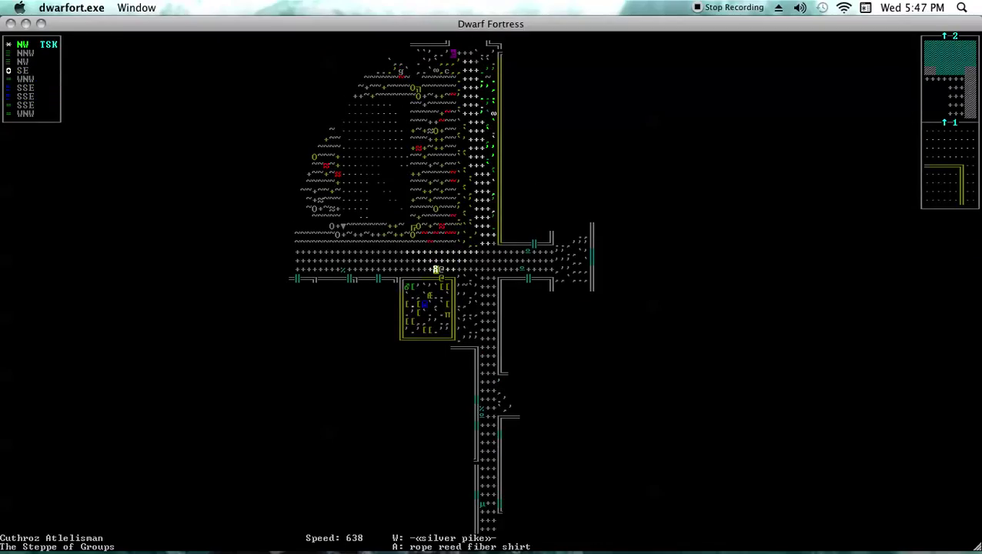
pyautogui.press('Up')
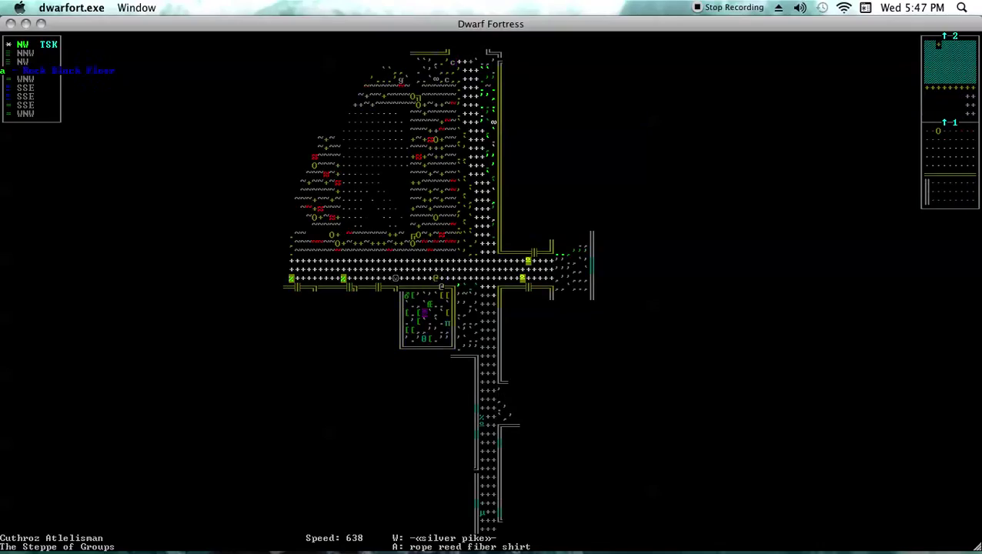
# - Walk six tiles west along the street toward the Dwarf Metalcrafter
pyautogui.press('Right')
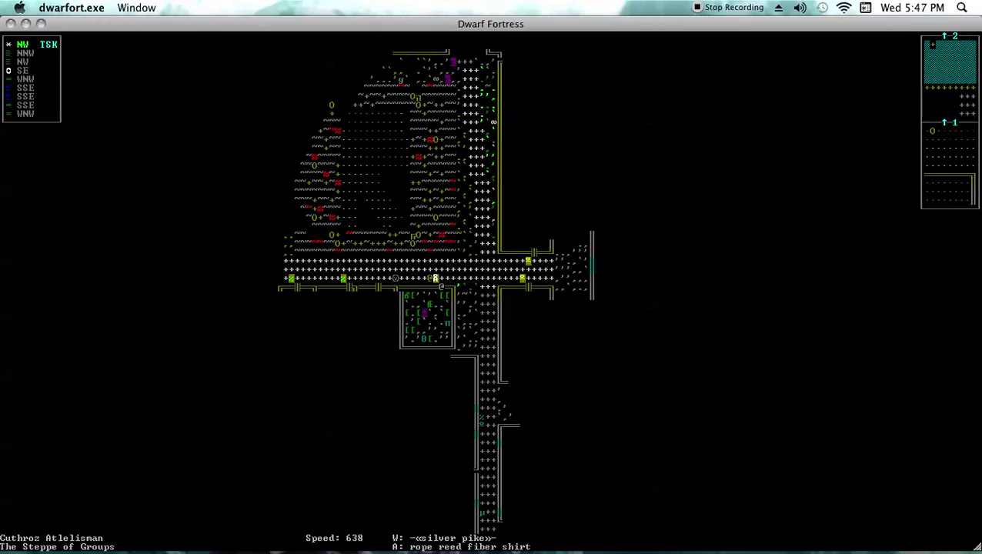
pyautogui.press('Left')
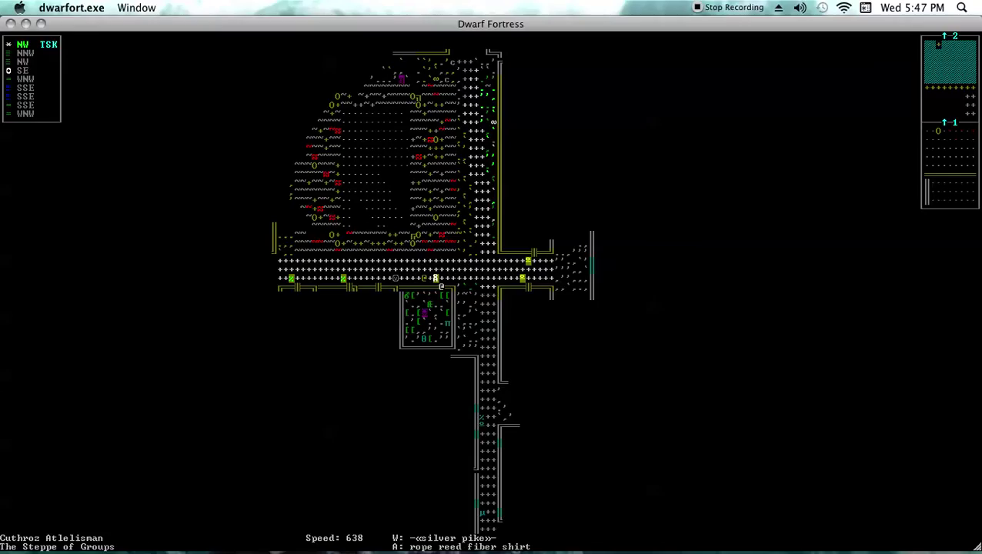
pyautogui.press('Left')
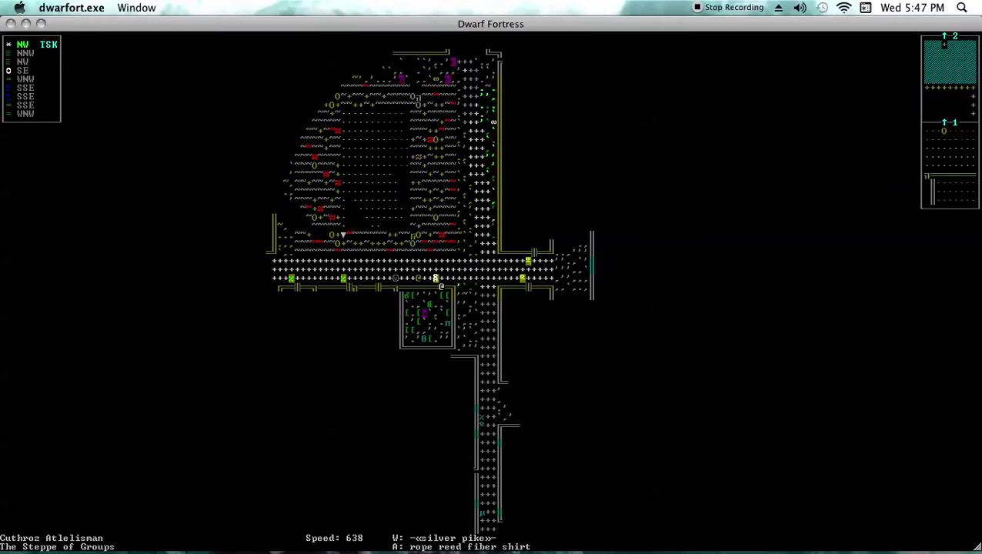
pyautogui.press('Left')
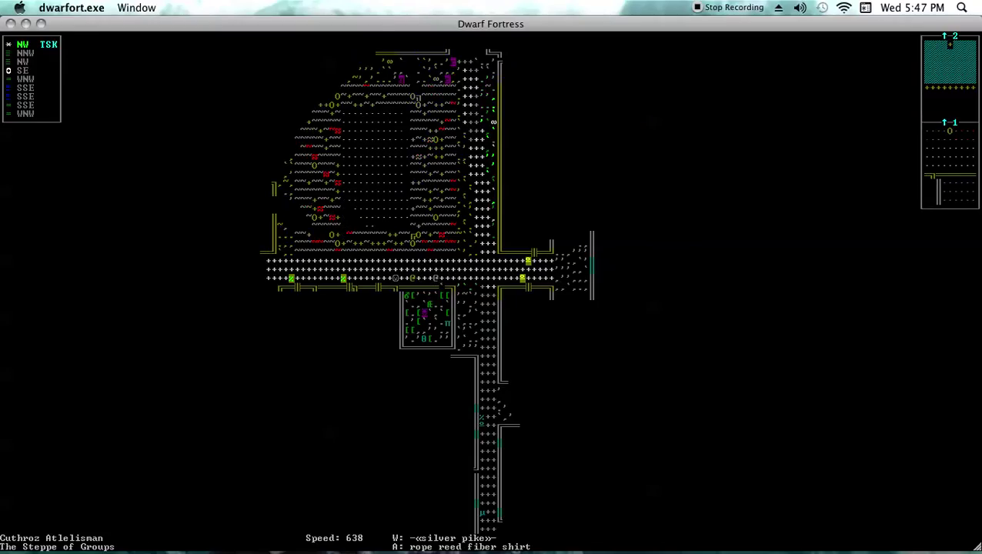
pyautogui.press('Left')
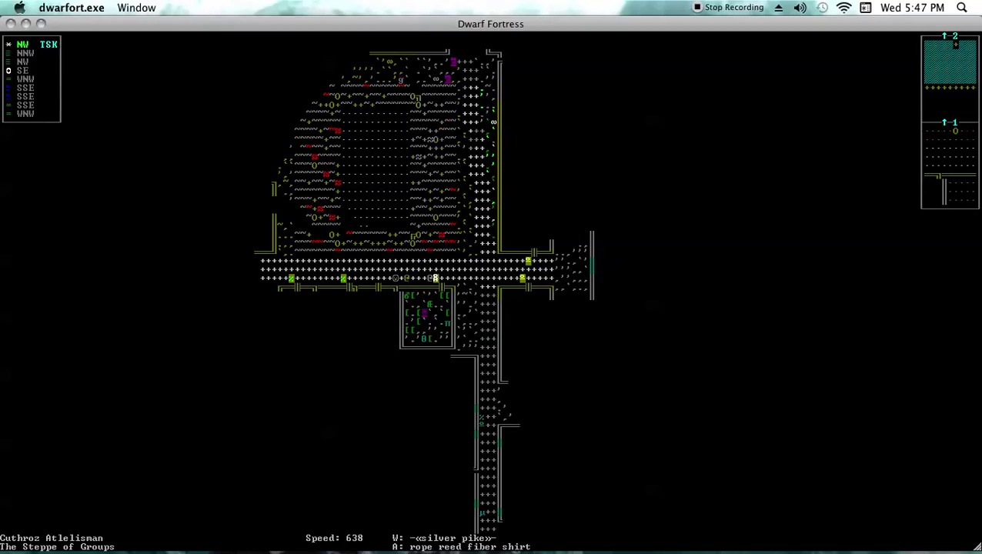
pyautogui.press('Left')
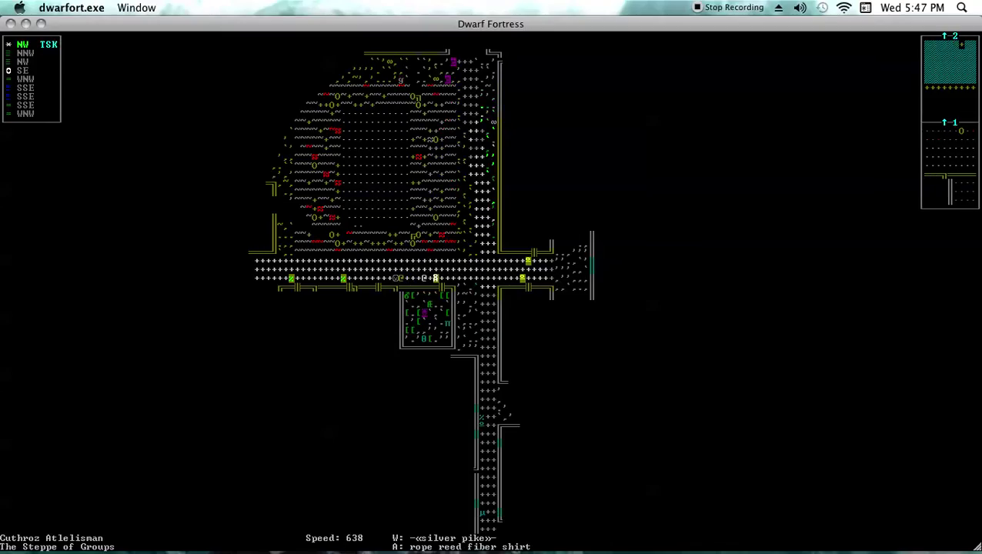
# - Greet Dwarf Metalcrafter Doñas Icopsath and ask to trade, getting a shopkeeper referral
pyautogui.press('k')
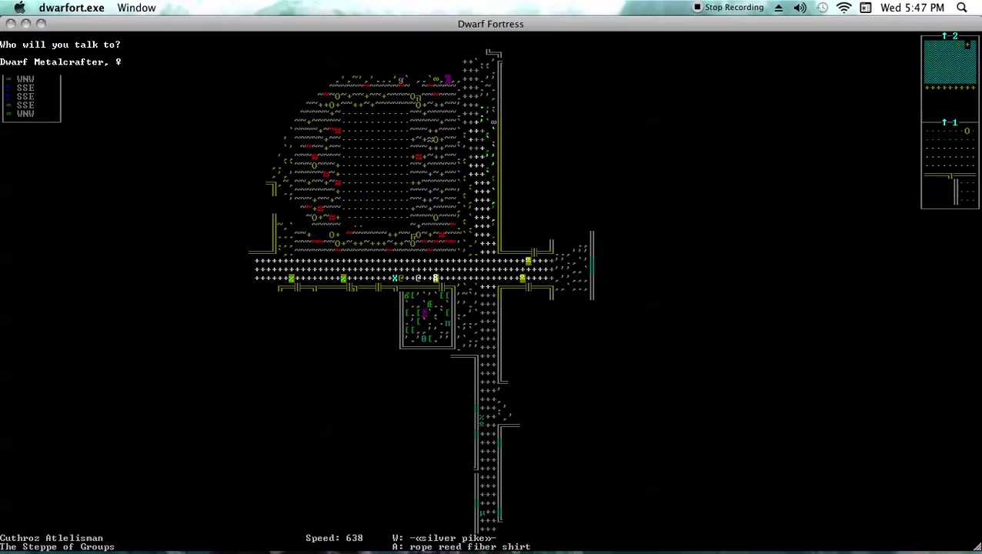
pyautogui.press('a')
pyautogui.press('Return')
pyautogui.press('Return')
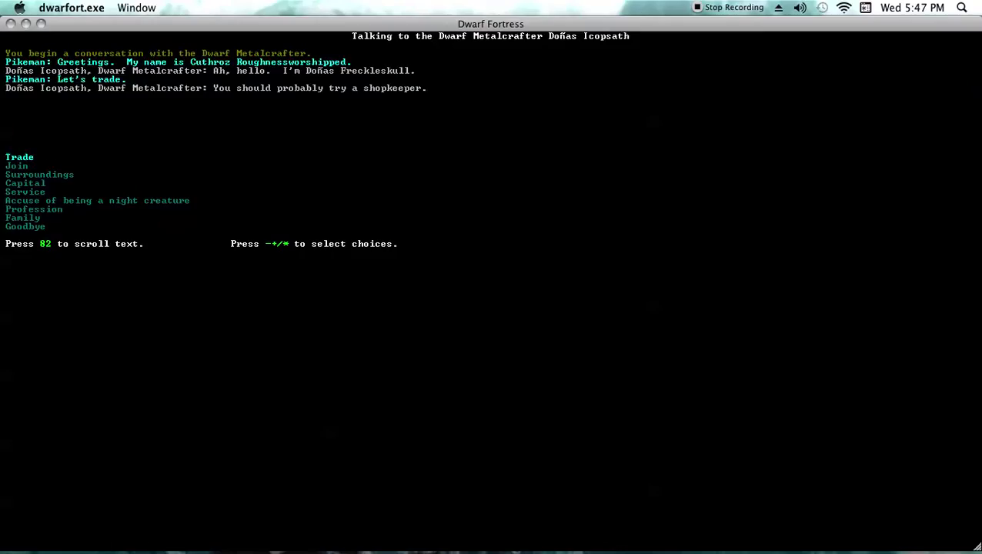
# - Say goodbye to the metalcrafter and bring up the Adventure Log
pyautogui.press('+')
pyautogui.press('+')
pyautogui.press('+')
pyautogui.press('+')
pyautogui.press('-')
pyautogui.press('-')
pyautogui.press('-')
pyautogui.press('-')
pyautogui.press('-')
pyautogui.press('Return')
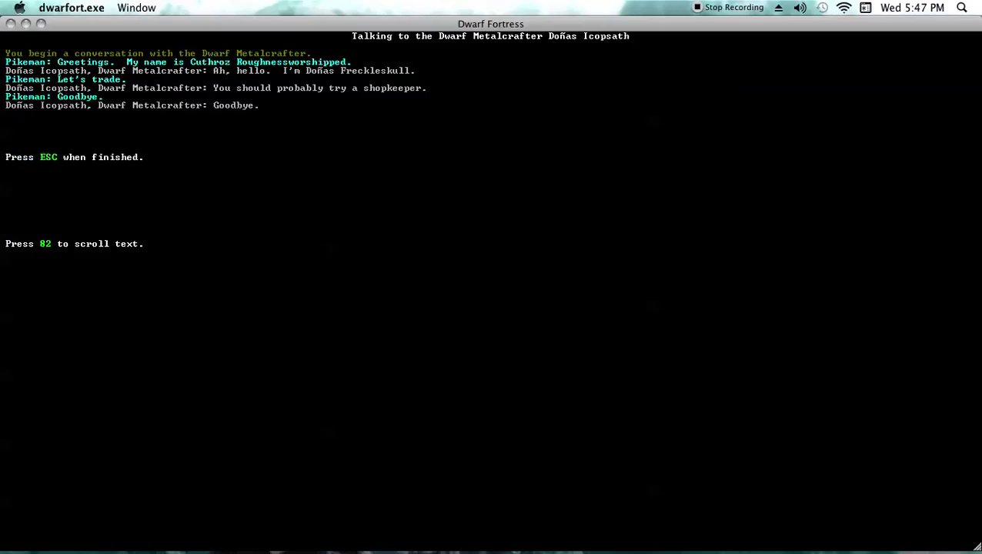
pyautogui.press('Escape')
pyautogui.press('Q')
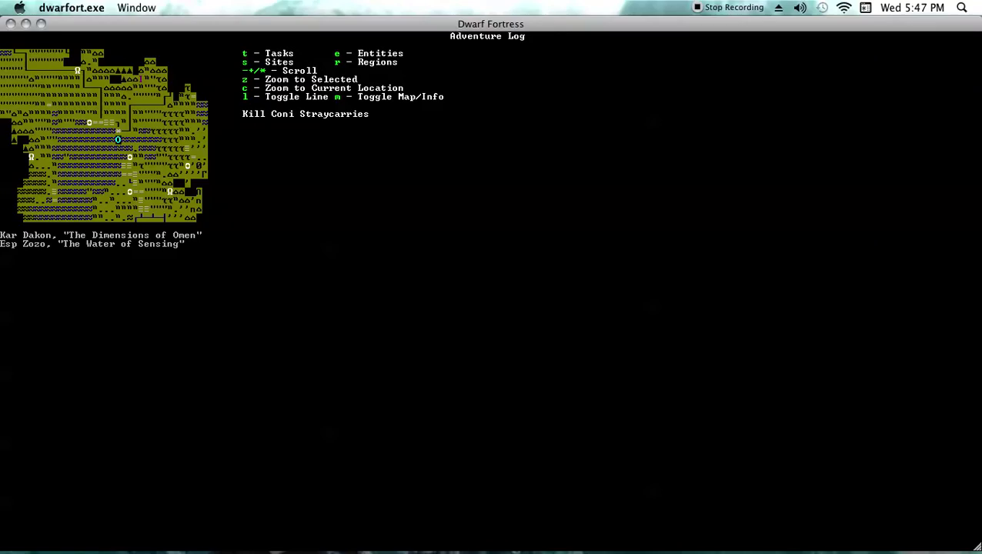
# - Check the Coni Straycarries task against the local and world maps, then close the log
pyautogui.press('m')
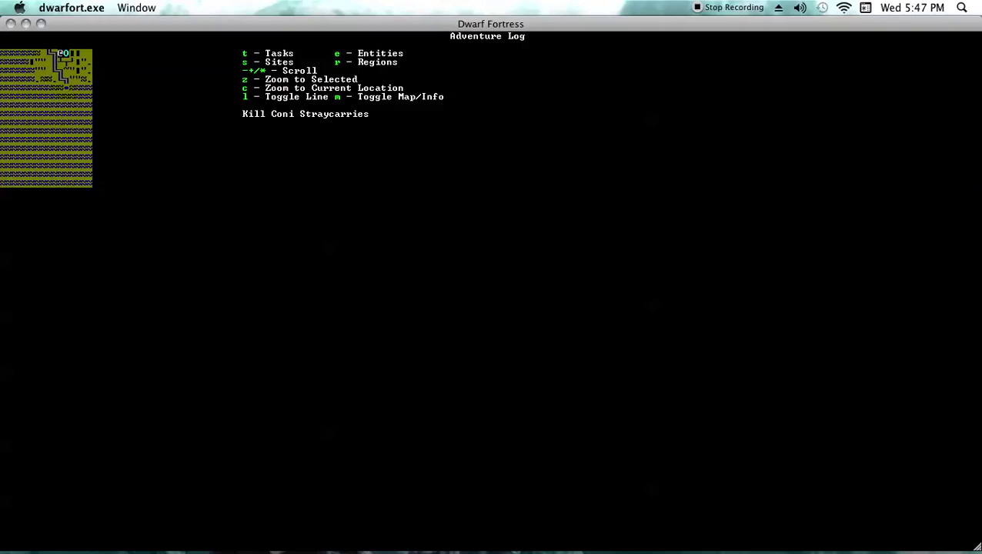
pyautogui.press('m')
pyautogui.press('-')
pyautogui.press('-')
pyautogui.press('-')
pyautogui.press('m')
pyautogui.press('m')
pyautogui.press('-')
pyautogui.press('+')
pyautogui.press('-')
pyautogui.press('+')
pyautogui.press('m')
pyautogui.press('Escape')
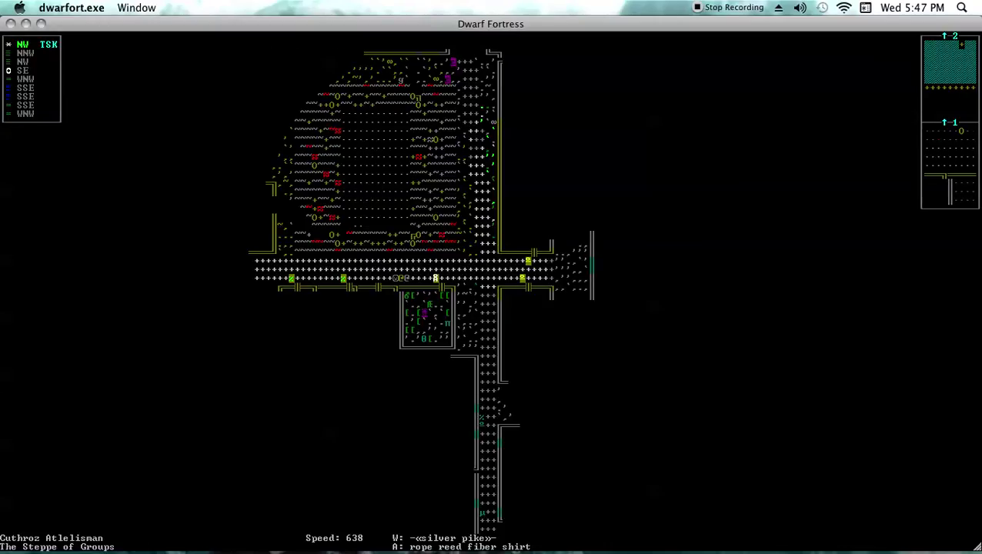
# - Examine the nearby Pikeman, Stray Guineacock and pile of mud
pyautogui.press('k')
pyautogui.press('Up')
pyautogui.press('Up')
pyautogui.press('Up')
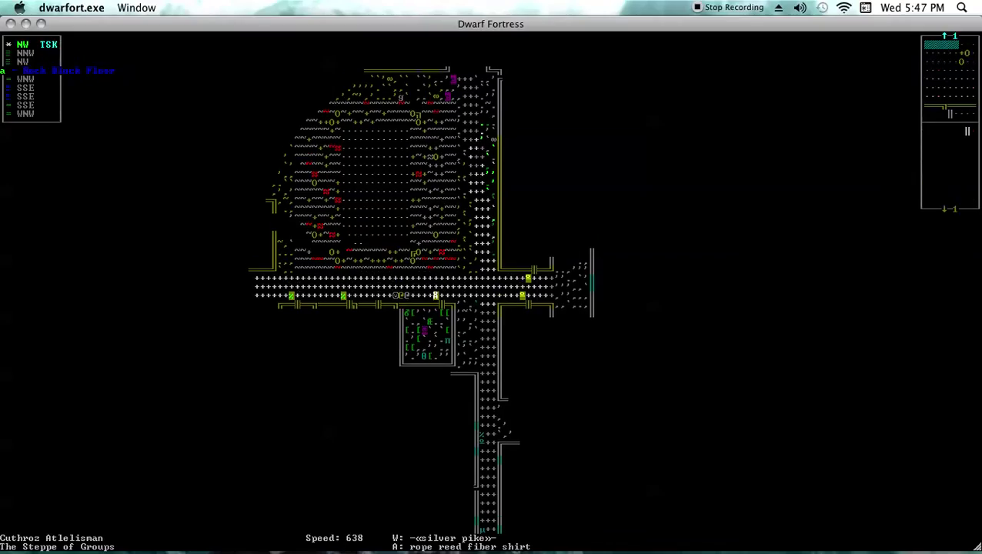
pyautogui.press('Up')
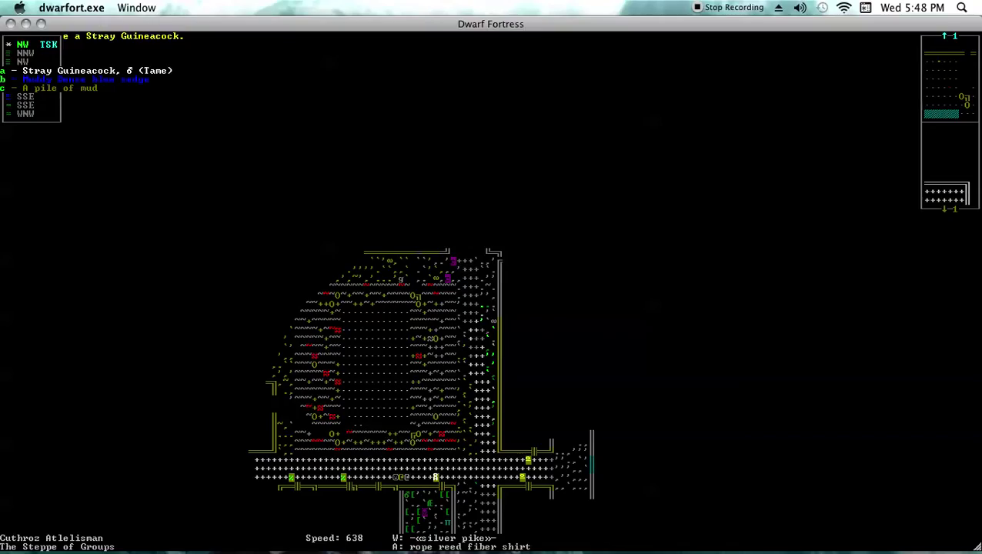
pyautogui.hotkey('shift', 'Down')
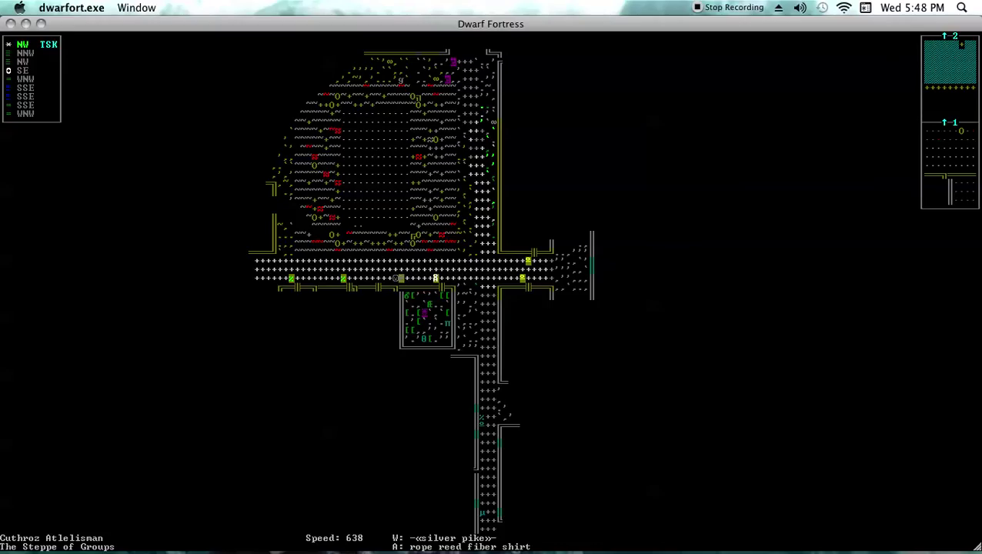
# - Walk north and four tiles along the road, then view the inventory
pyautogui.press('Up')
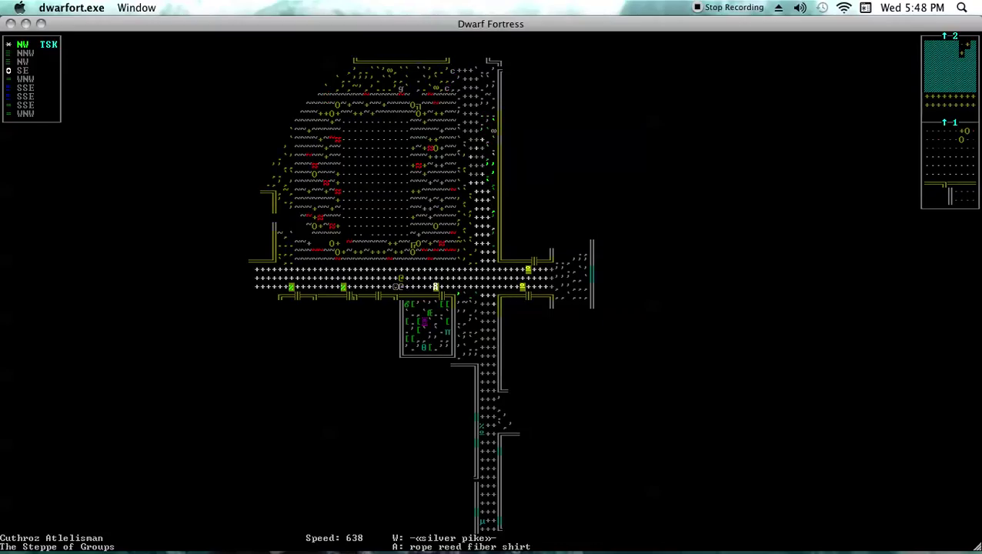
pyautogui.press('Right')
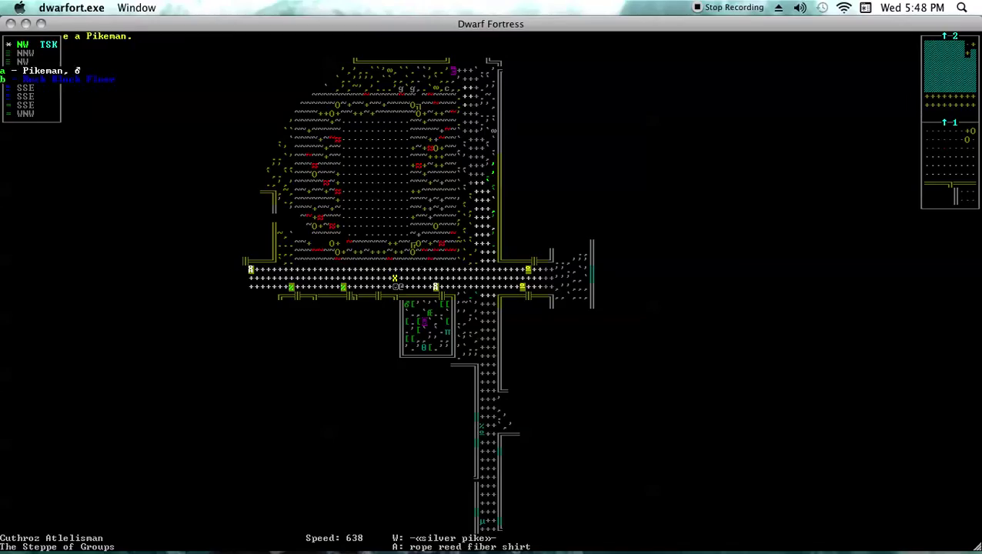
pyautogui.press('Right')
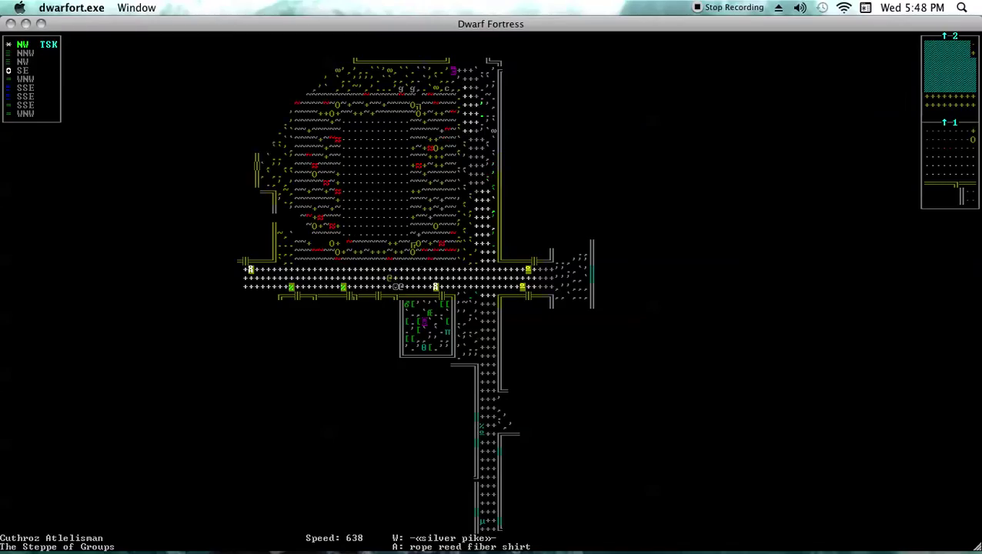
pyautogui.press('Right')
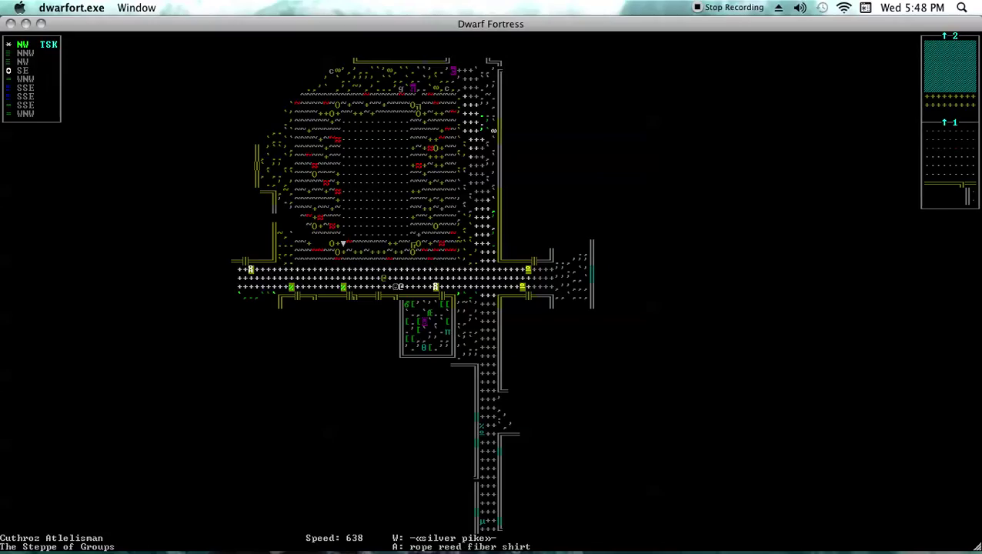
pyautogui.press('Right')
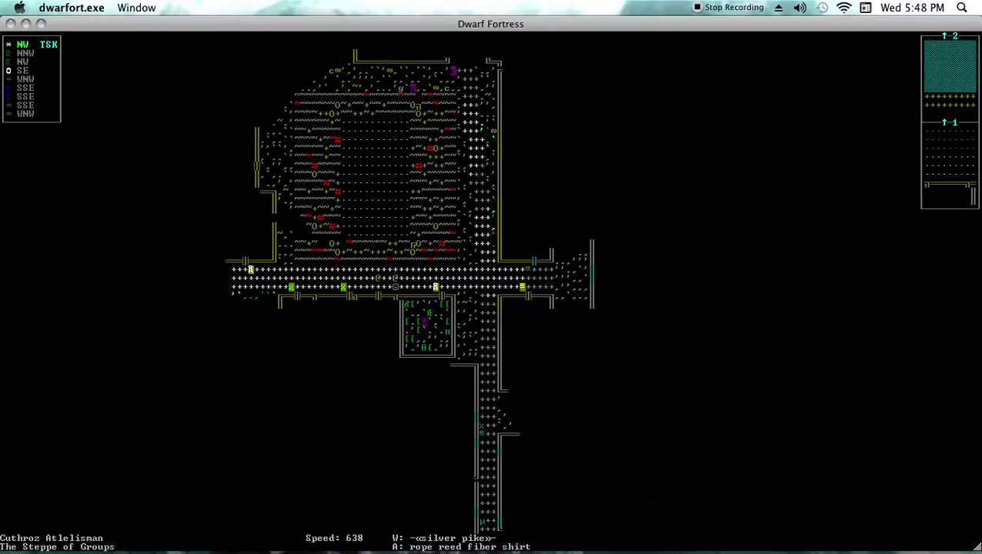
pyautogui.press('i')
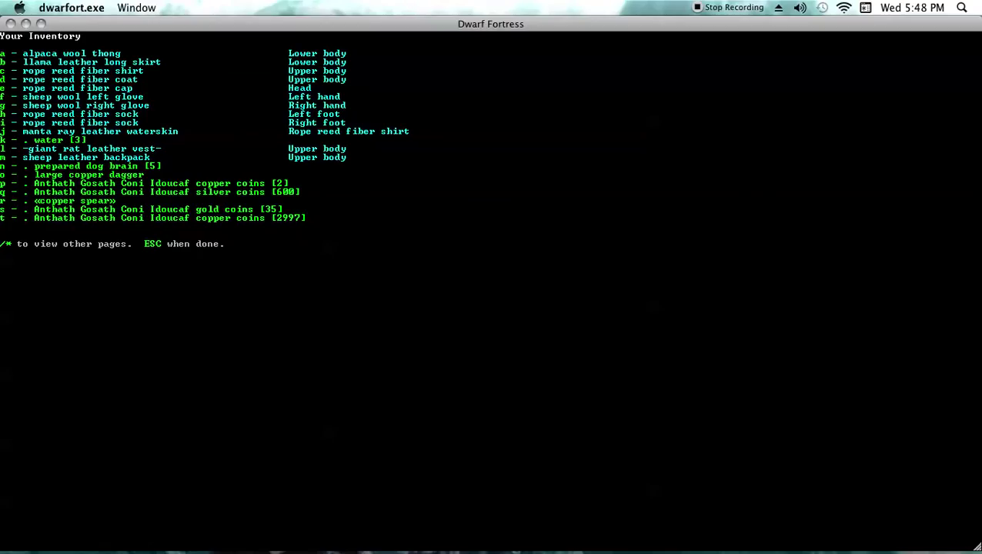
# - Review the second inventory page (silver pike, boots, coins), then walk southwest and west
pyautogui.press('+')
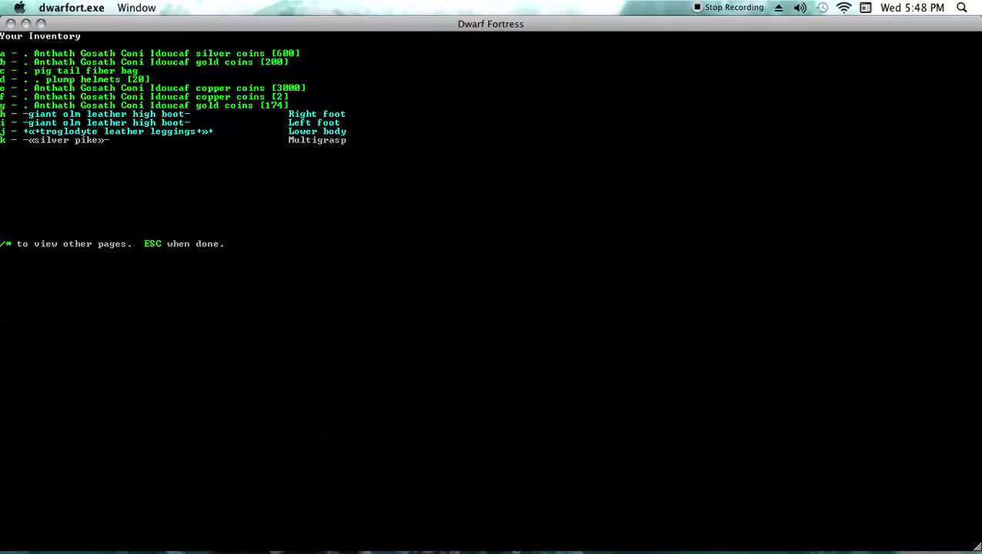
pyautogui.press('Escape')
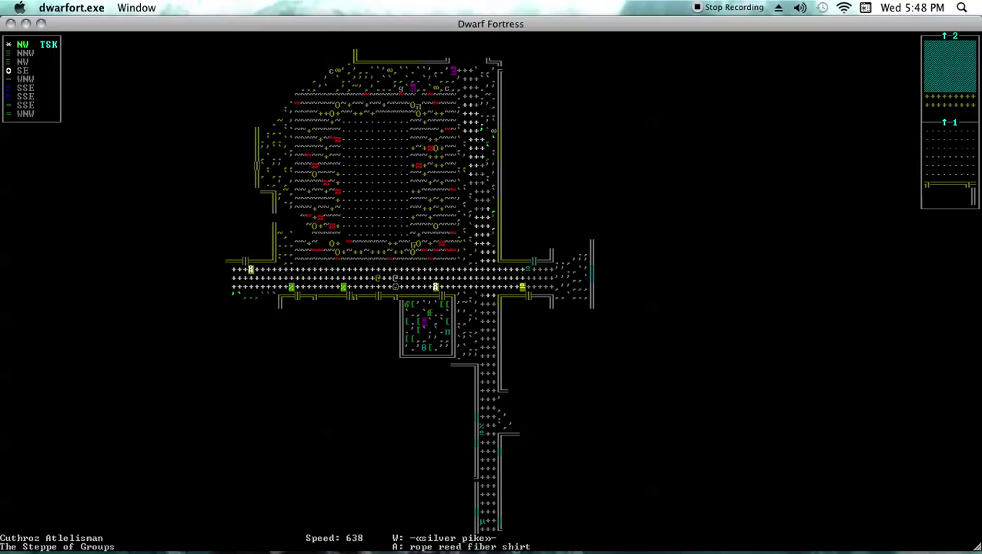
pyautogui.press('less')
pyautogui.press('KP_End')
pyautogui.press('KP_End')
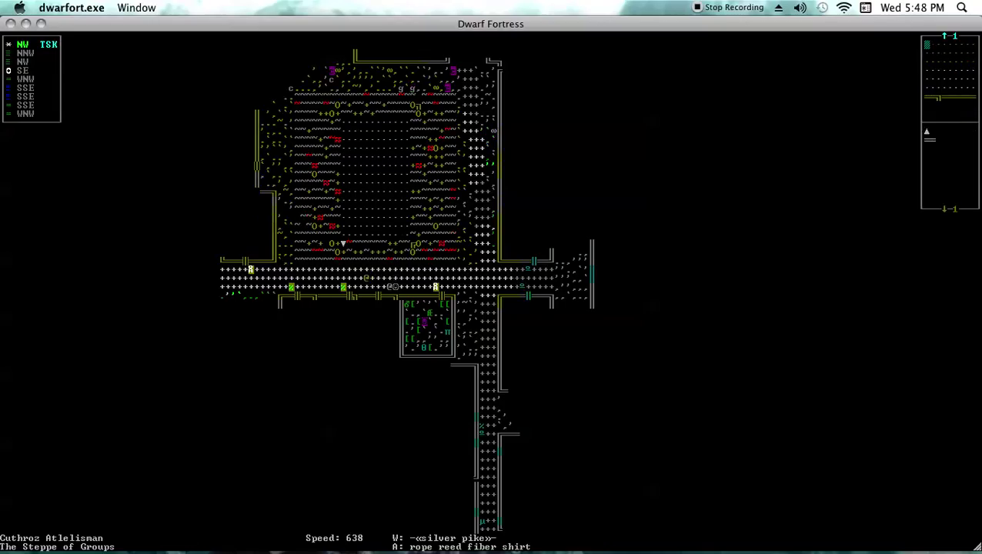
pyautogui.press('KP_Left')
# - Walk northwest then six tiles west along the road, briefly peeking at the staircase level
pyautogui.press('KP_Home')
pyautogui.press('KP_Left')
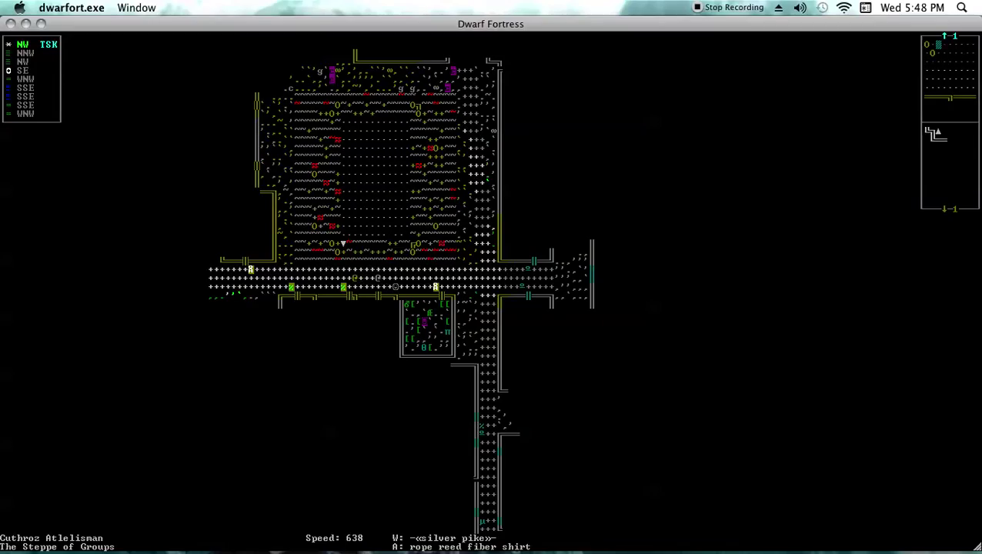
pyautogui.press('KP_Left')
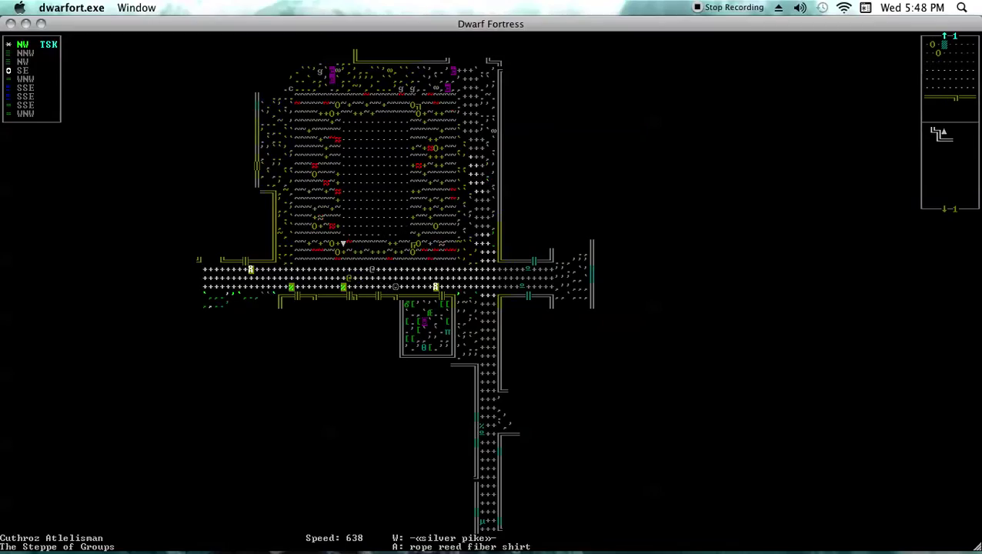
pyautogui.press('KP_Left')
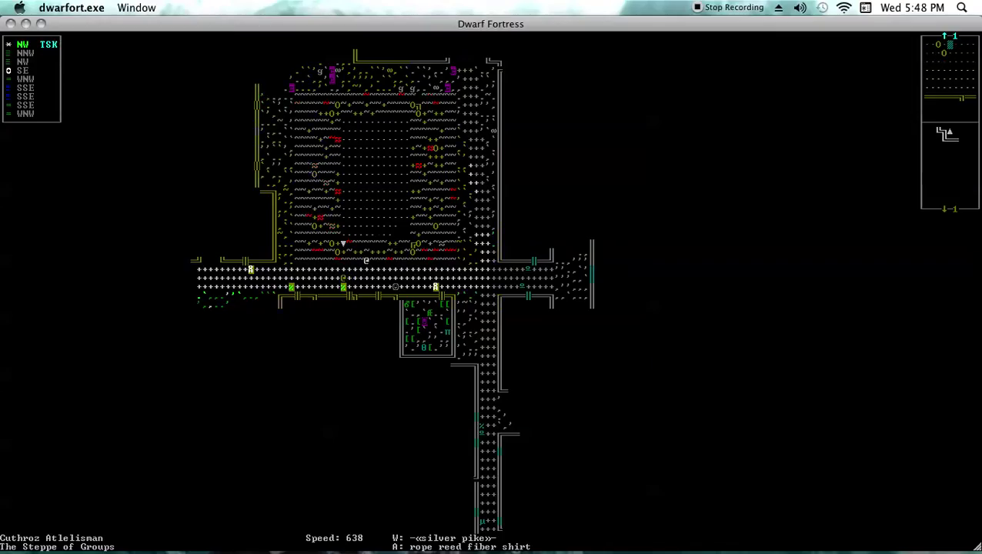
pyautogui.press('KP_Left')
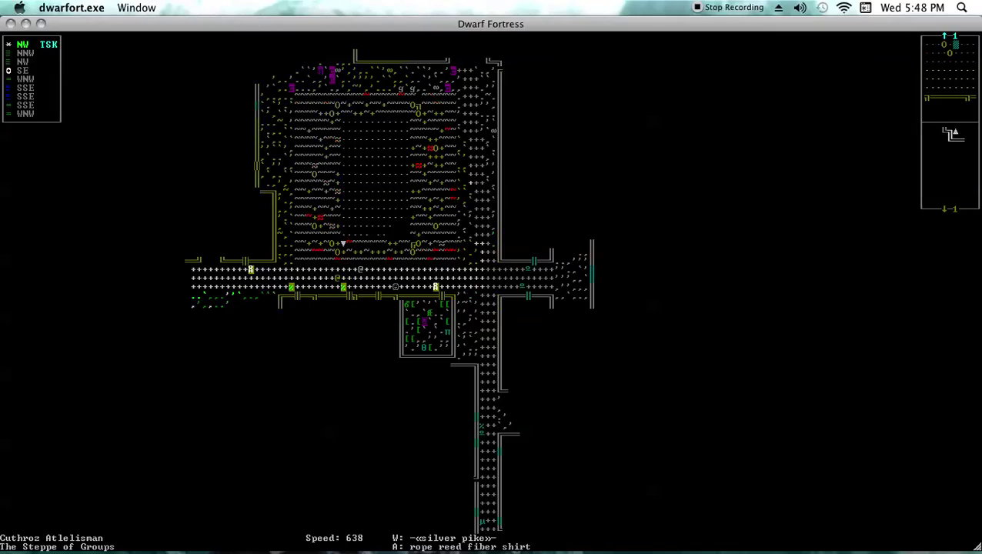
pyautogui.press('KP_Left')
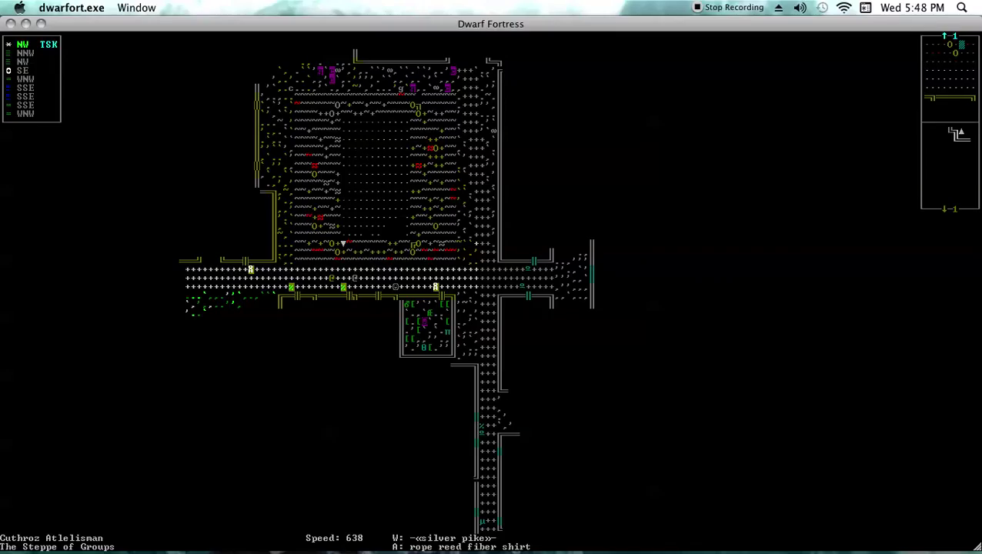
pyautogui.press('KP_Left')
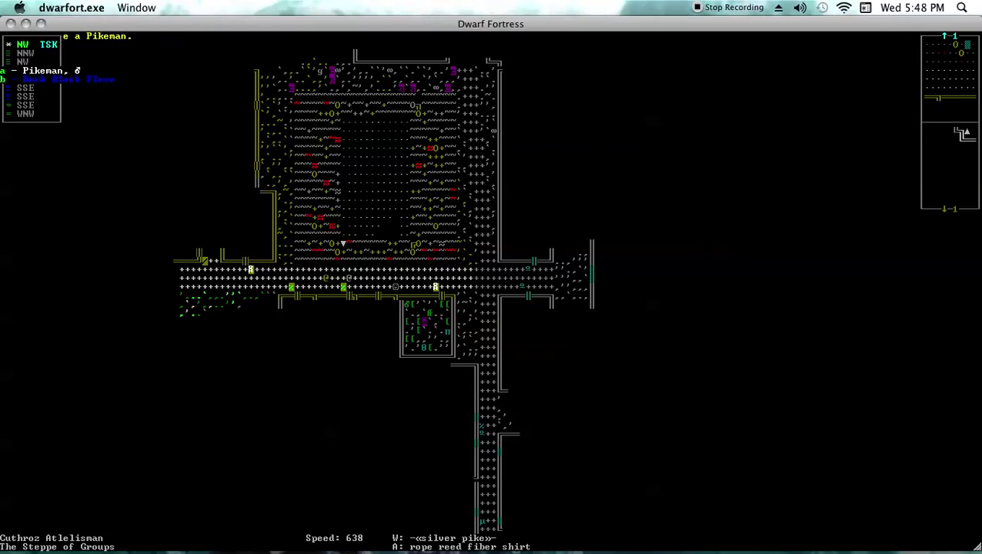
pyautogui.press('>')
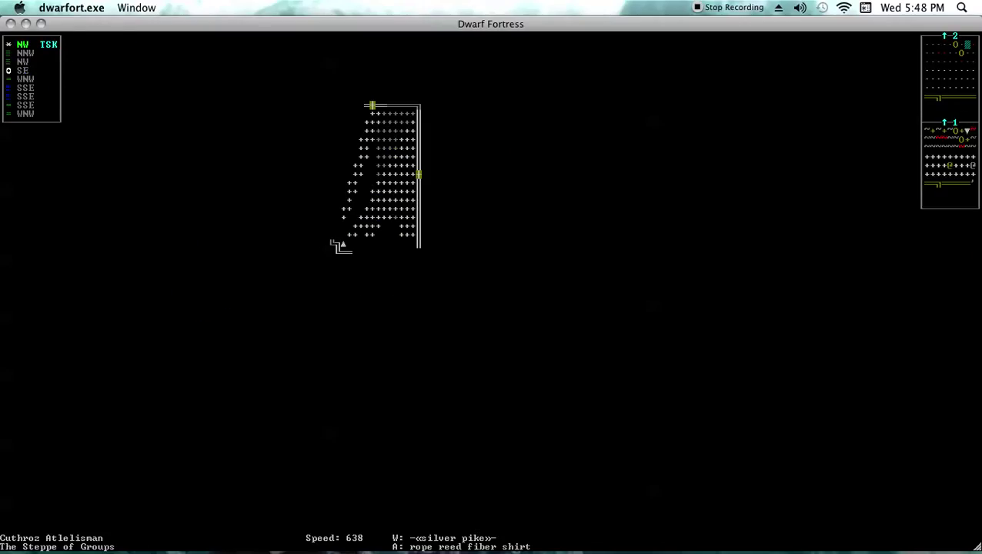
pyautogui.press('less')
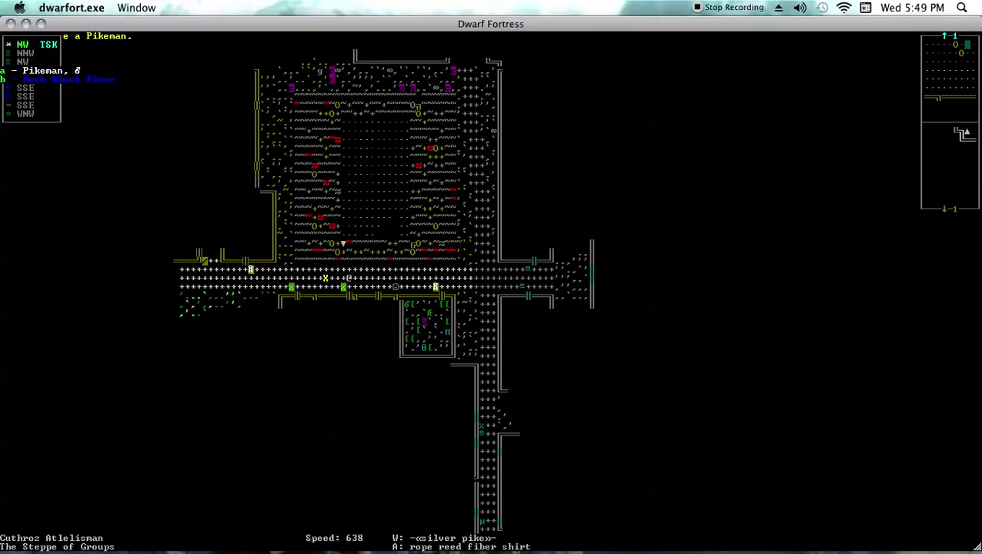
# - Step around the road beside the large walled building, moving north, south and east
pyautogui.press('Left')
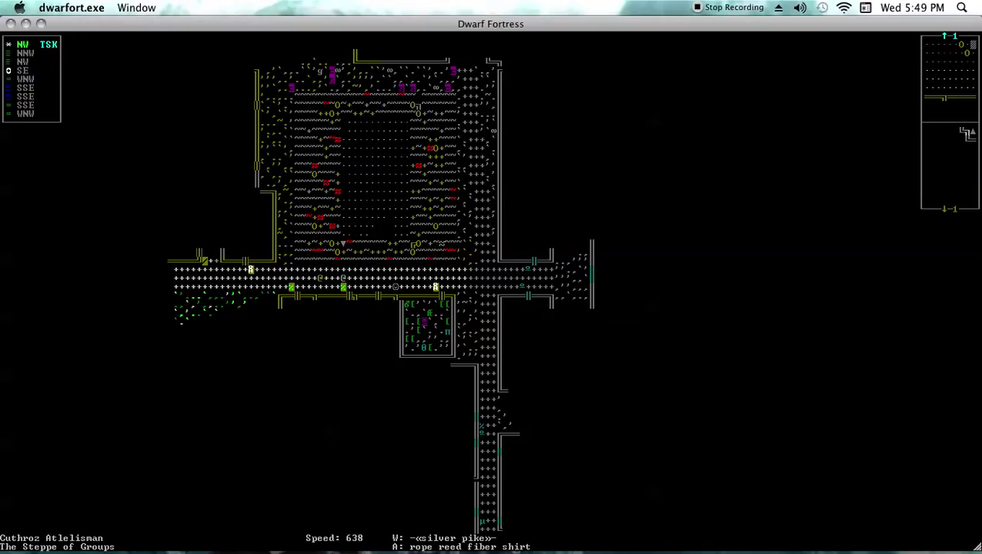
pyautogui.press('Down')
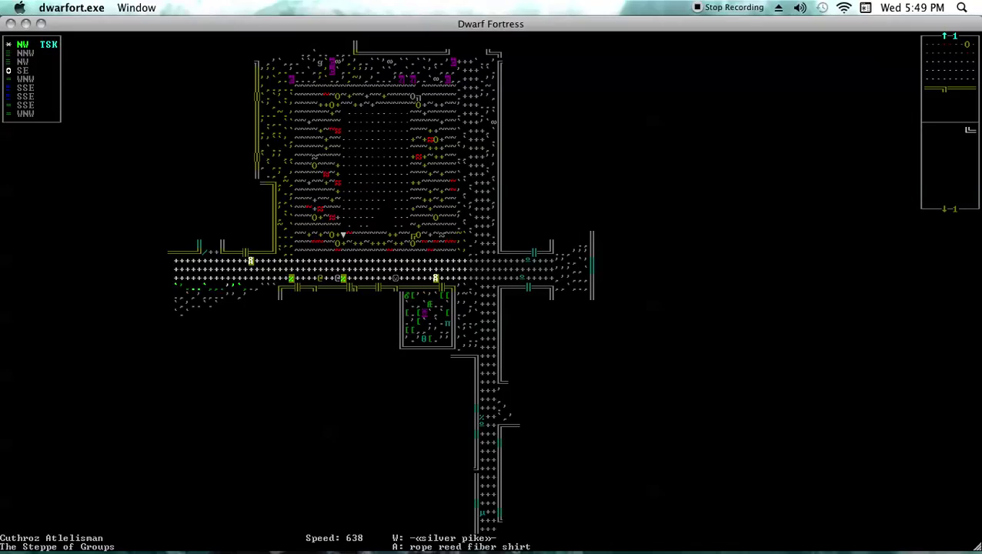
pyautogui.press('Up')
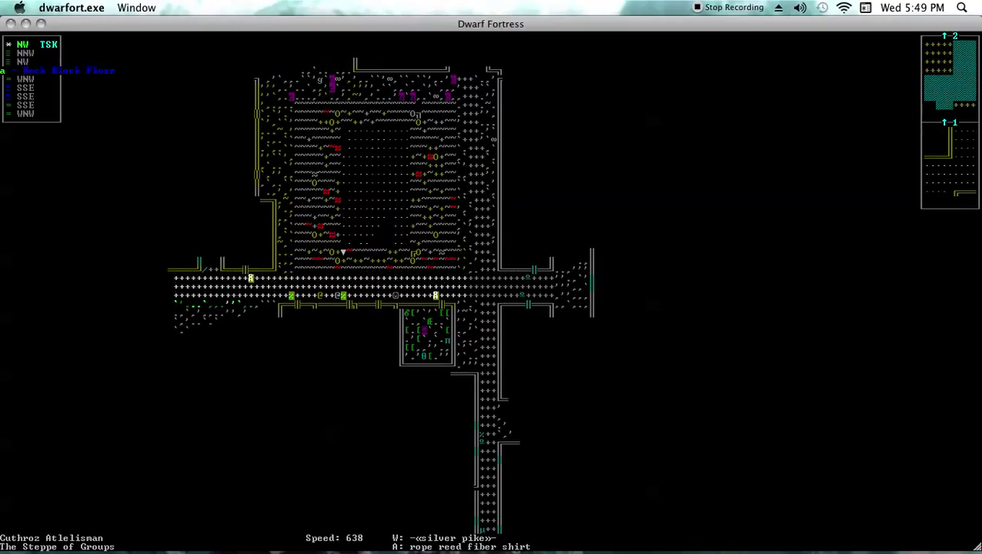
pyautogui.press('Up')
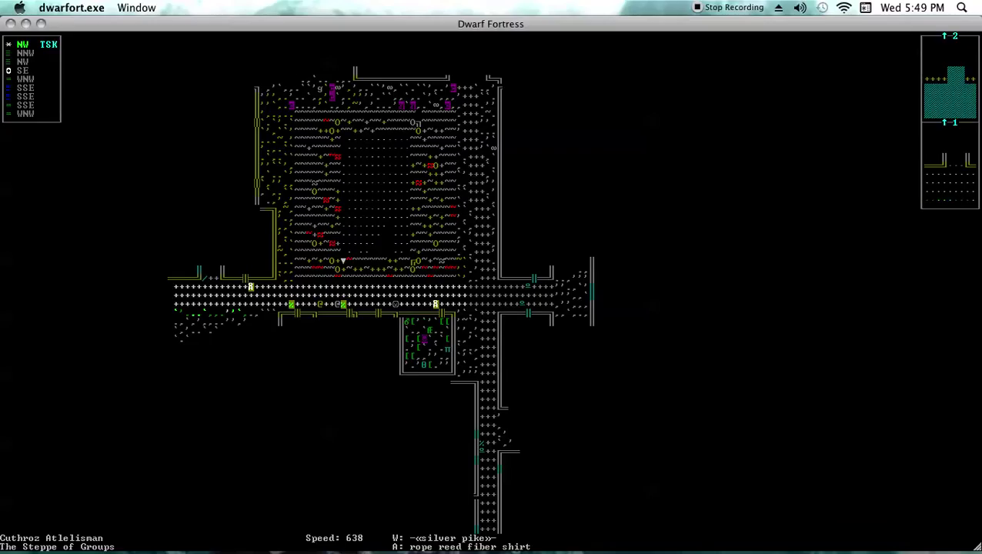
pyautogui.press('Down')
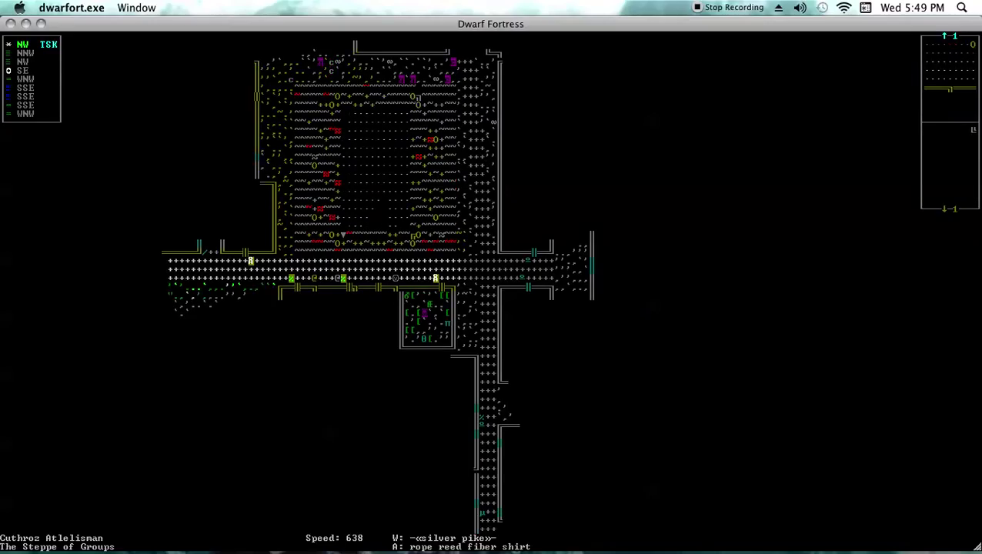
pyautogui.press('Right')
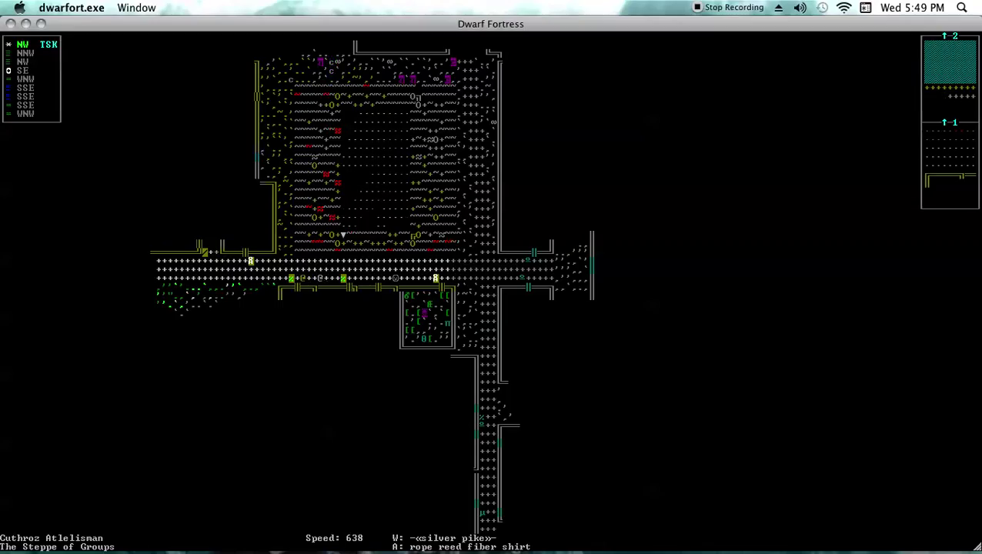
pyautogui.press('Right')
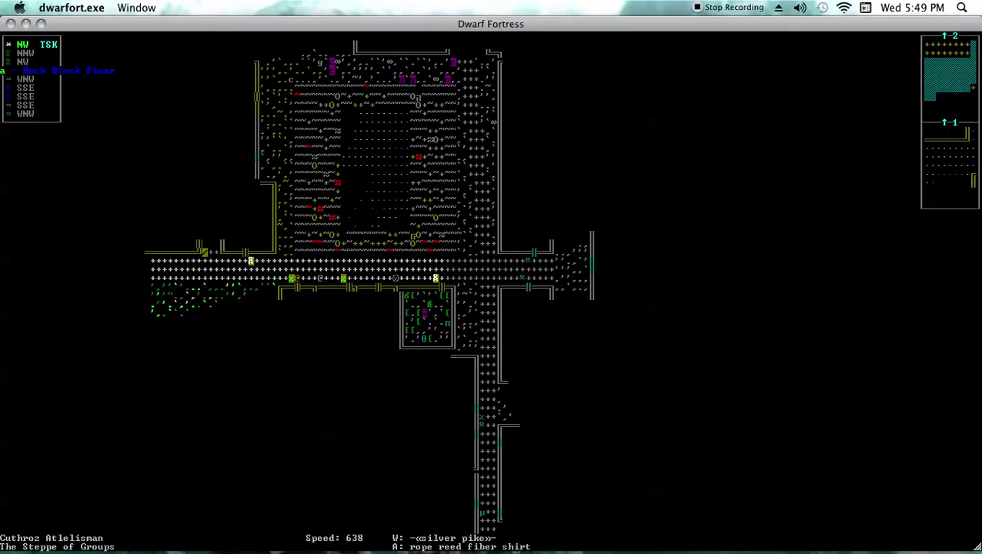
pyautogui.press('Up')
pyautogui.press('Up')
pyautogui.press('Up')
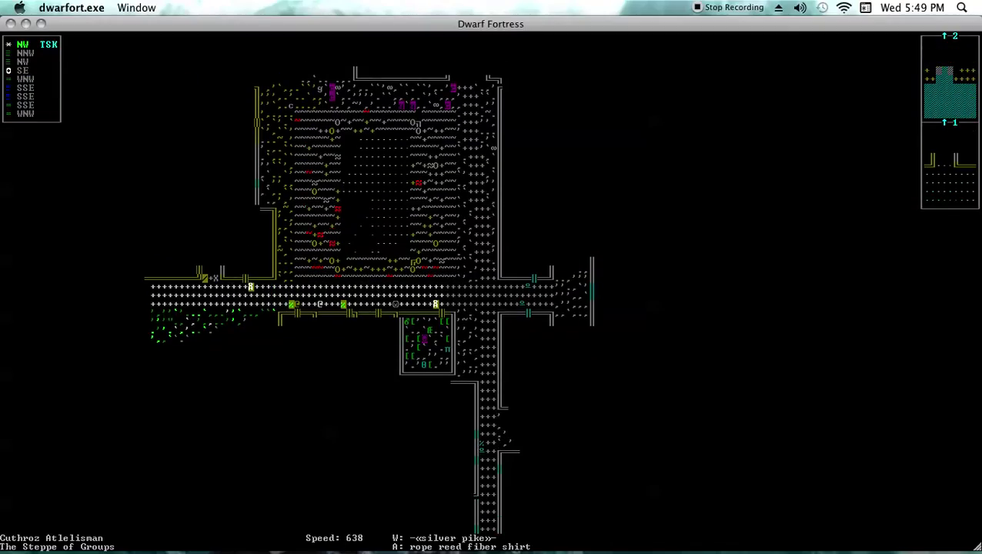
pyautogui.press('Down')
pyautogui.press('Down')
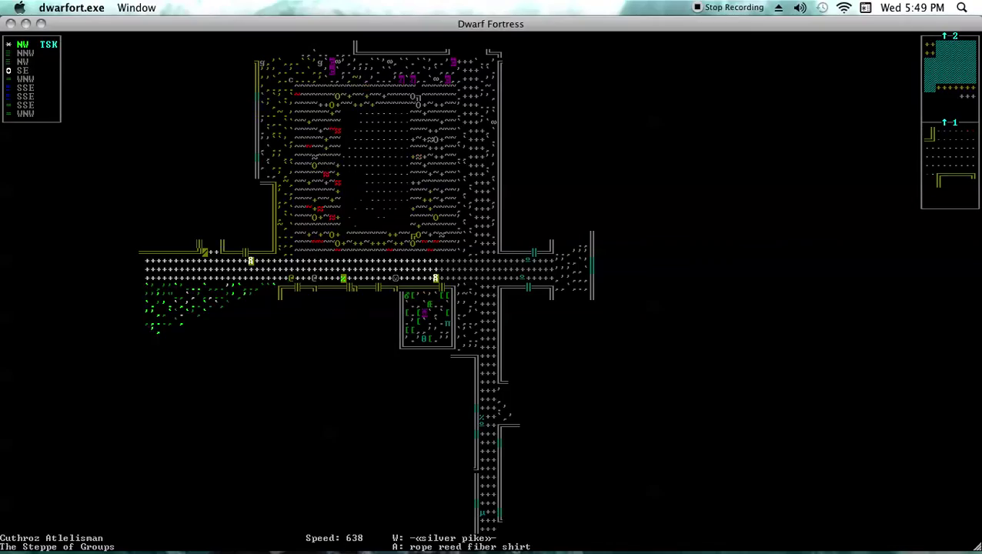
pyautogui.press('Left')
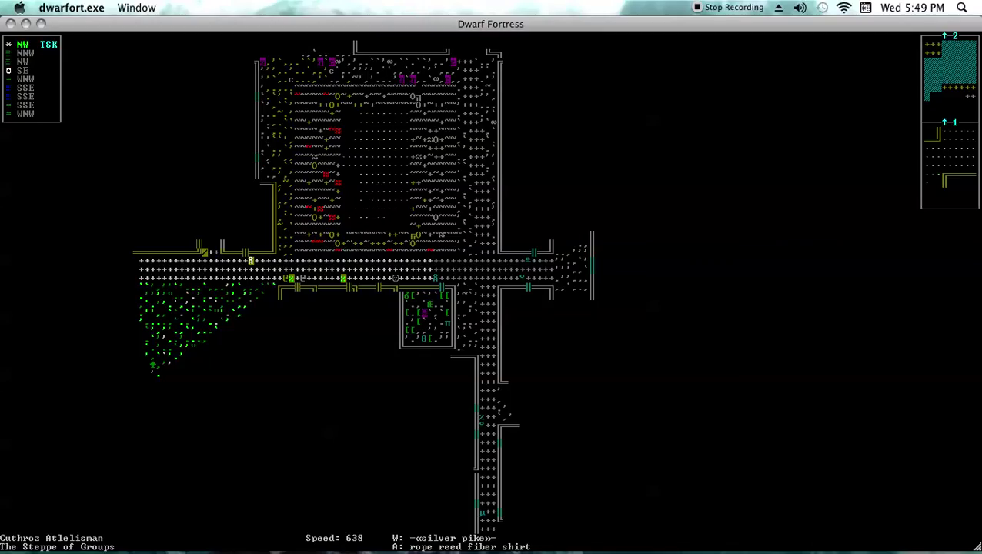
# - Walk five tiles west along the road, revealing the vegetation field to the south
pyautogui.press('Left')
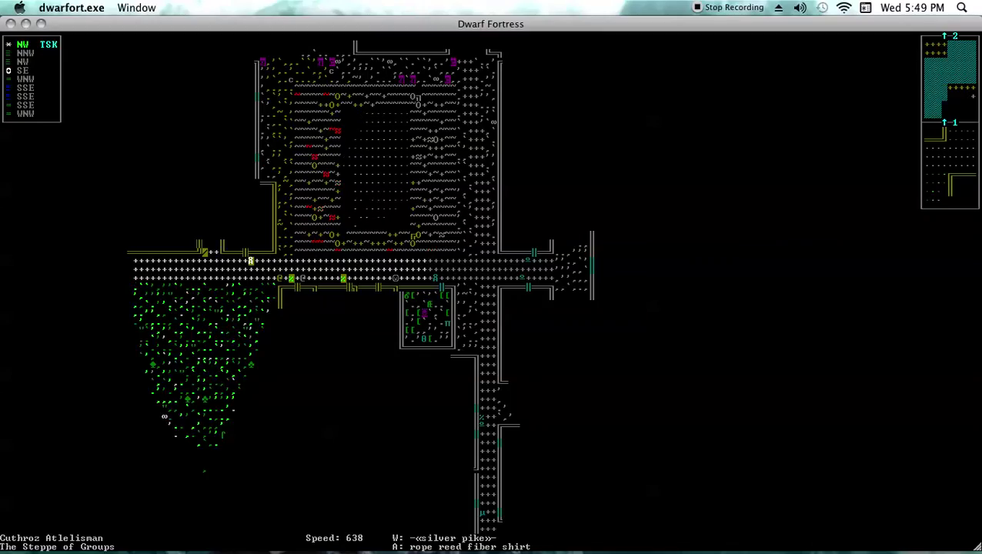
pyautogui.press('Left')
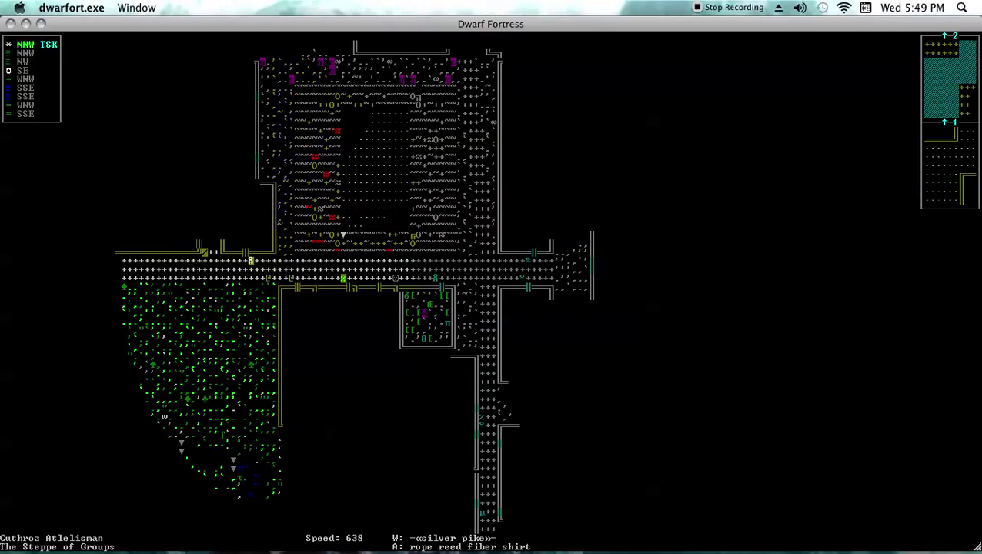
pyautogui.press('Left')
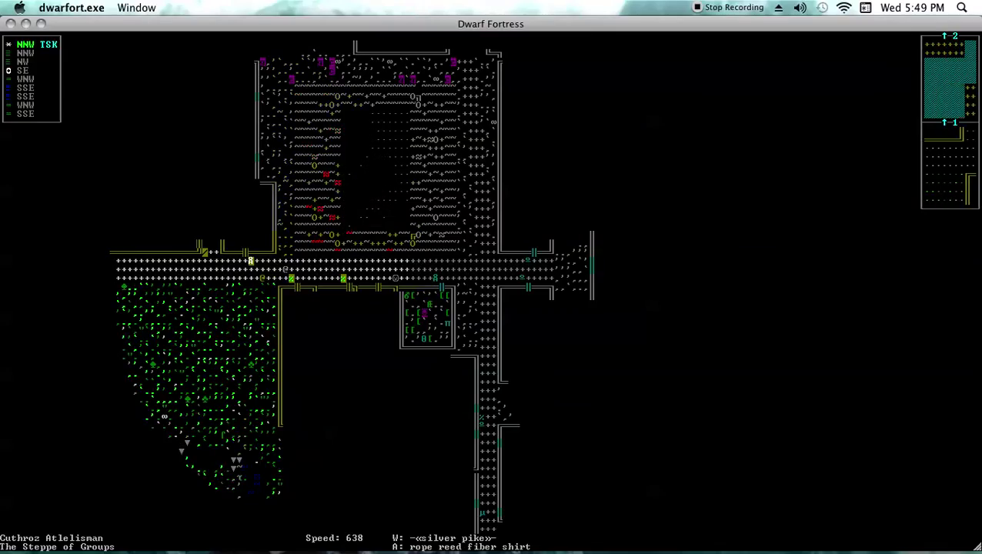
pyautogui.press('Left')
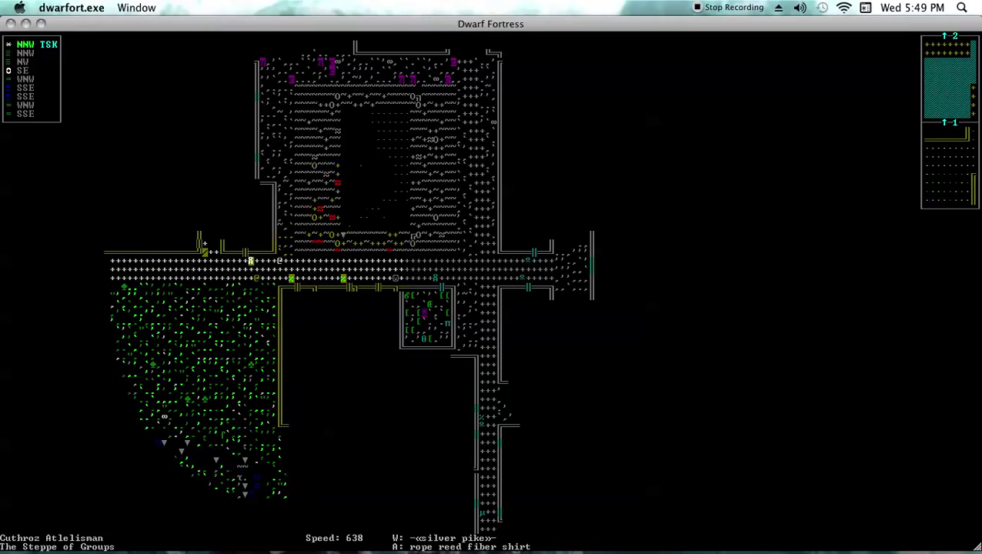
pyautogui.press('Left')
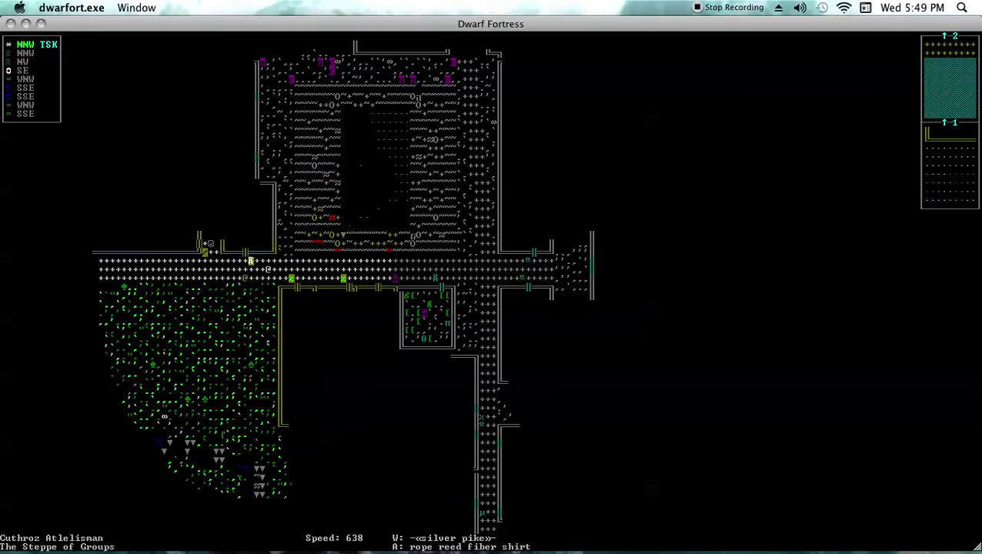
# - Inspect the weaponsmith in look mode, then continue north, west and southwest
pyautogui.press('l')
pyautogui.press('Up')
pyautogui.press('Up')
pyautogui.press('Up')
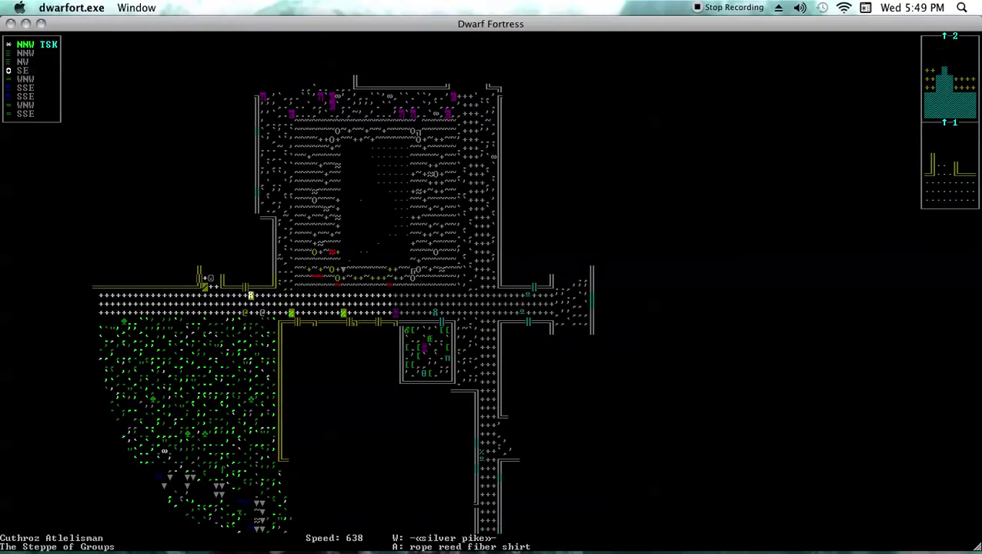
pyautogui.press('Down')
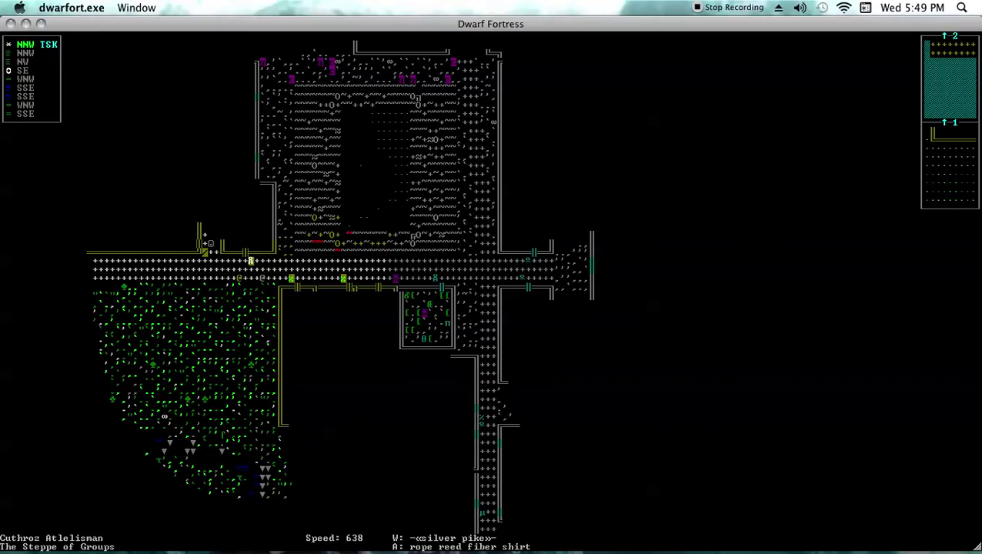
pyautogui.press('Up')
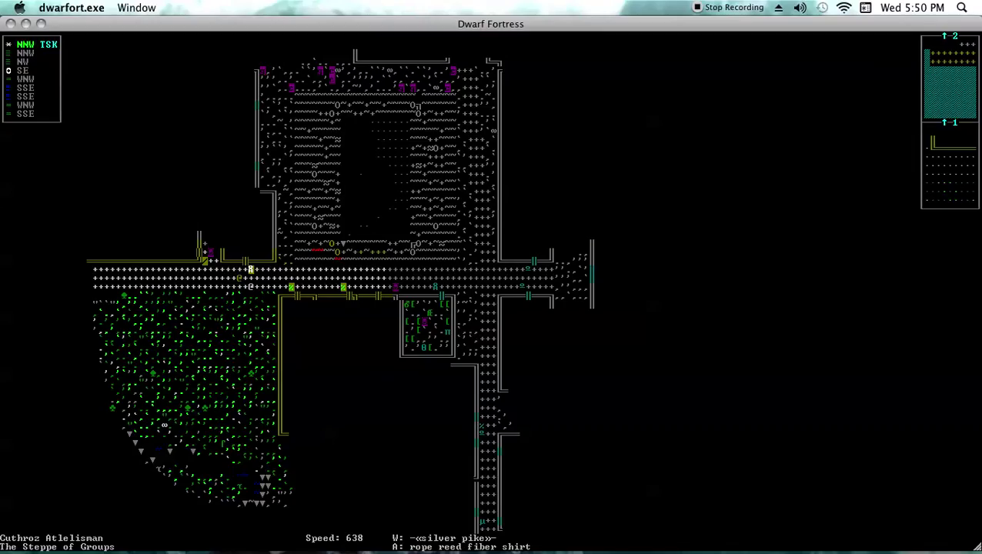
pyautogui.press('Left')
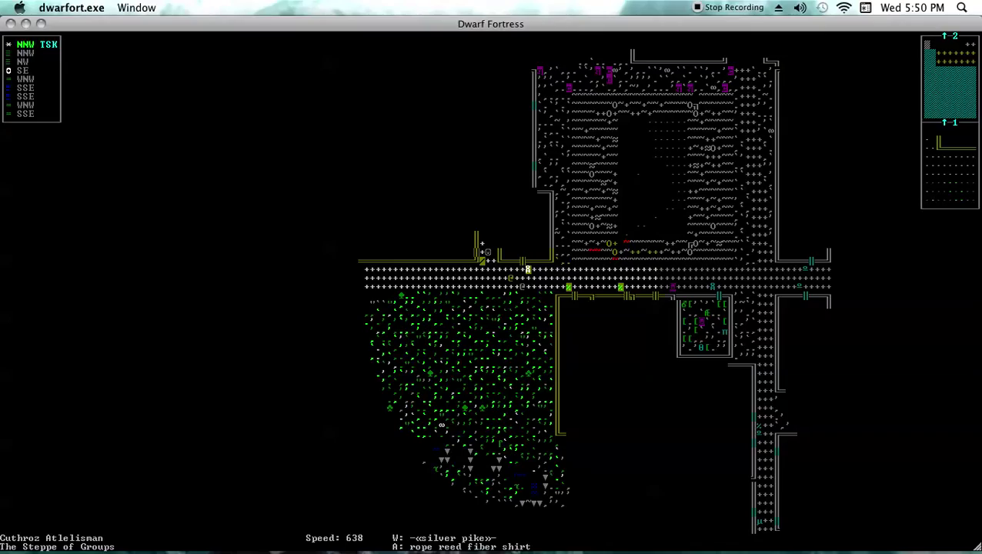
pyautogui.press('Left')
pyautogui.press('KP_End')
pyautogui.press('Q')
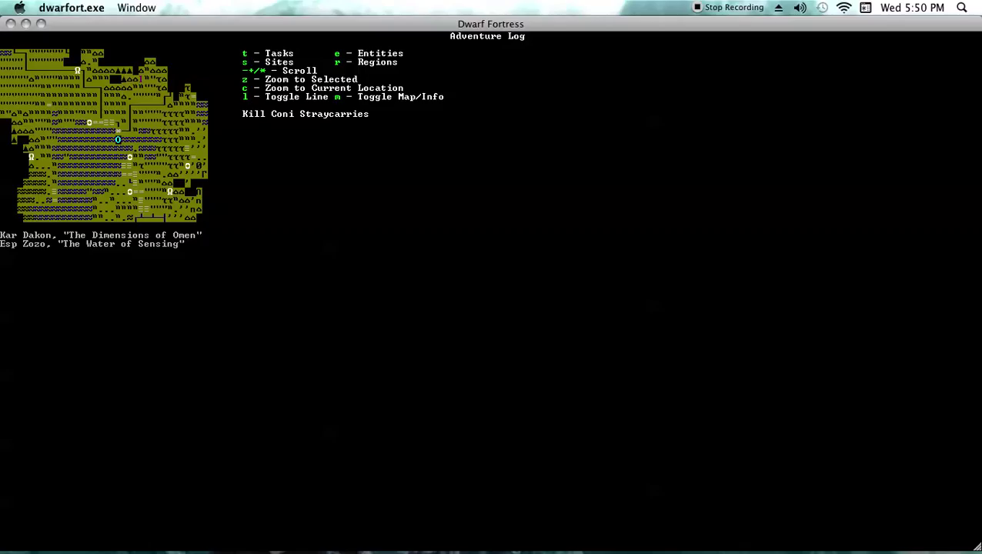
pyautogui.press('-')
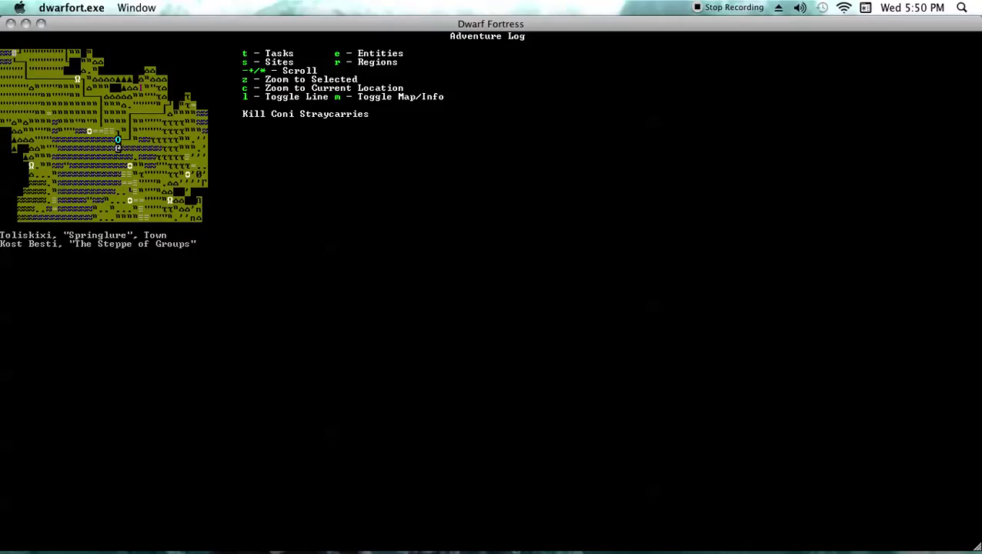
pyautogui.press('*')
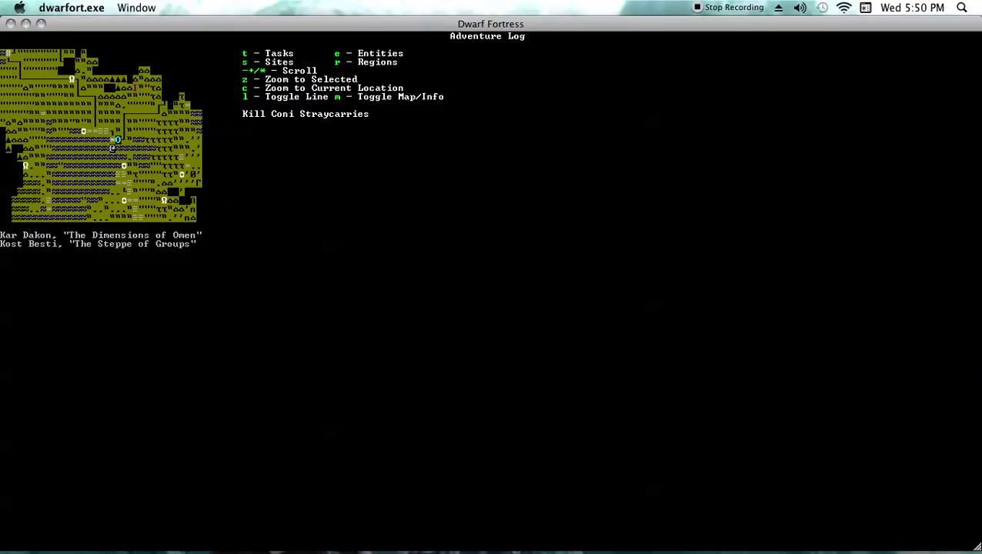
pyautogui.press('Escape')
# - Walk the adventurer north and diagonally to the corridor entrance
pyautogui.press('Up')
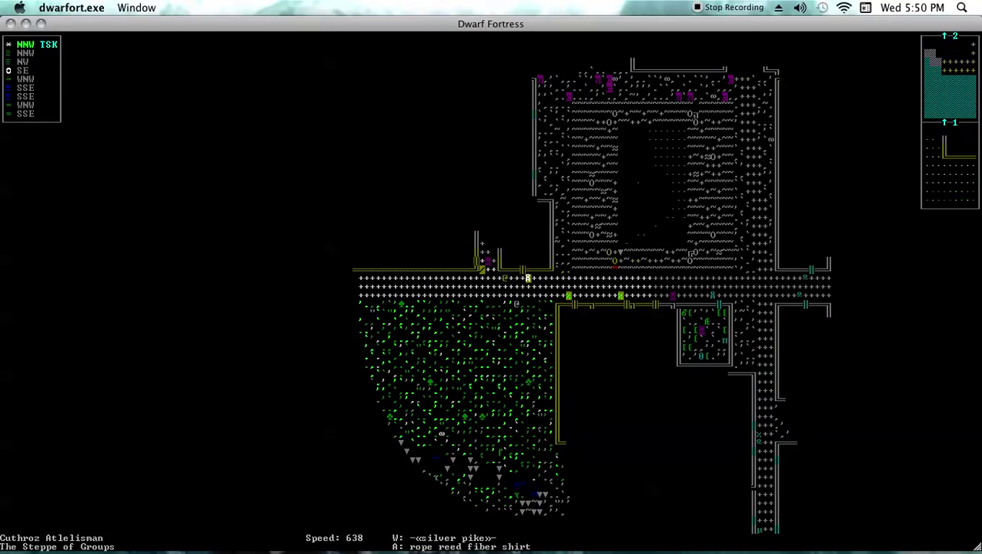
pyautogui.press('Right')
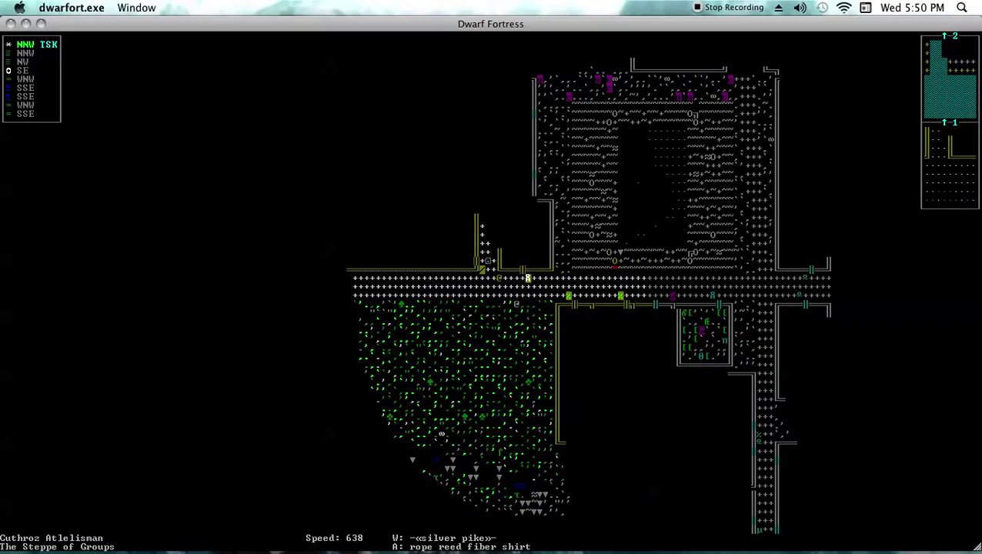
pyautogui.press('Up')
pyautogui.press('Home')
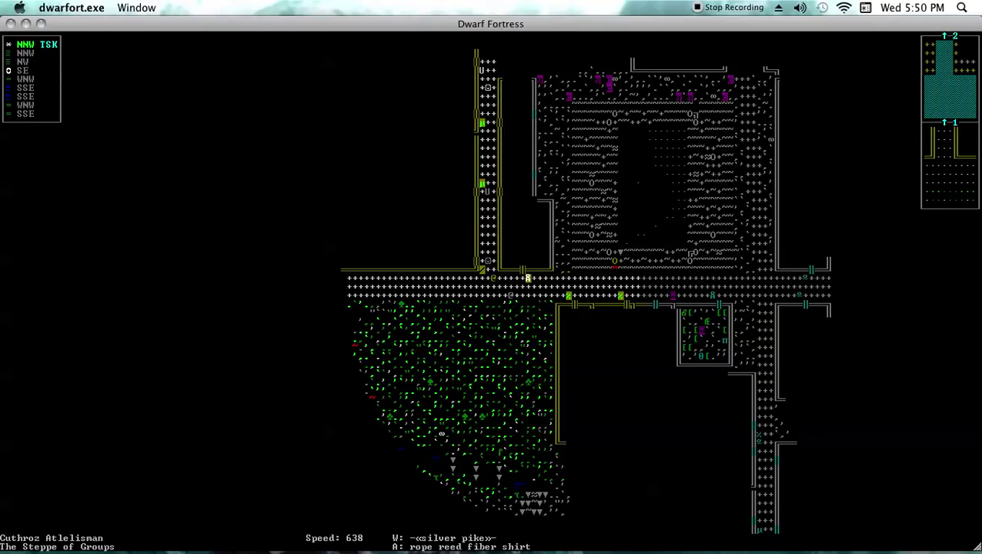
# - Survey up the corridor to locate the Weaponsmith, then look back south
pyautogui.press('Up')
pyautogui.press('Up')
pyautogui.press('Up')
pyautogui.press('Up')
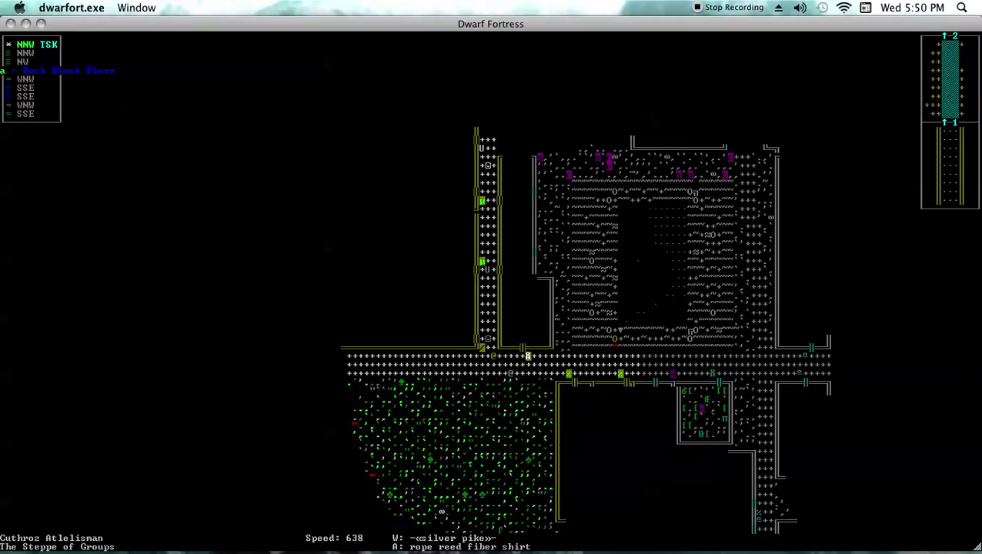
pyautogui.press('Up')
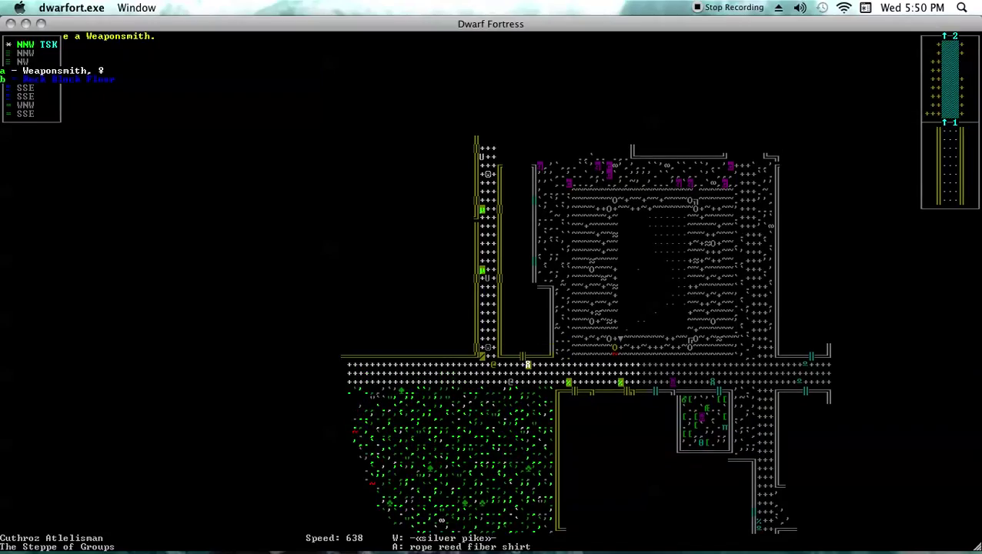
pyautogui.press('Down')
pyautogui.press('Down')
pyautogui.press('Down')
pyautogui.press('Down')
pyautogui.press('Down')
pyautogui.press('Up')
pyautogui.press('Up')
pyautogui.press('Up')
pyautogui.press('Down')
pyautogui.press('Down')
pyautogui.press('Down')
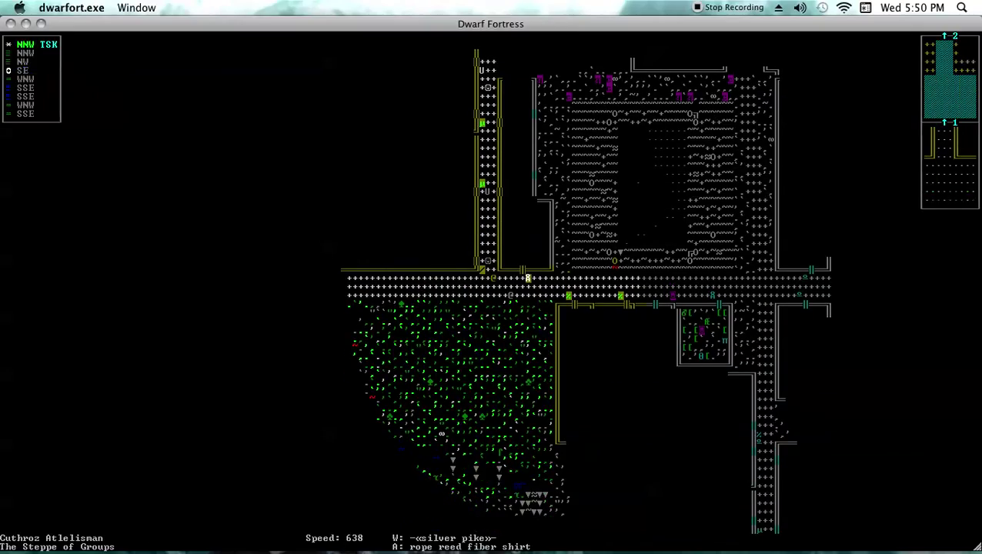
pyautogui.press('Up')
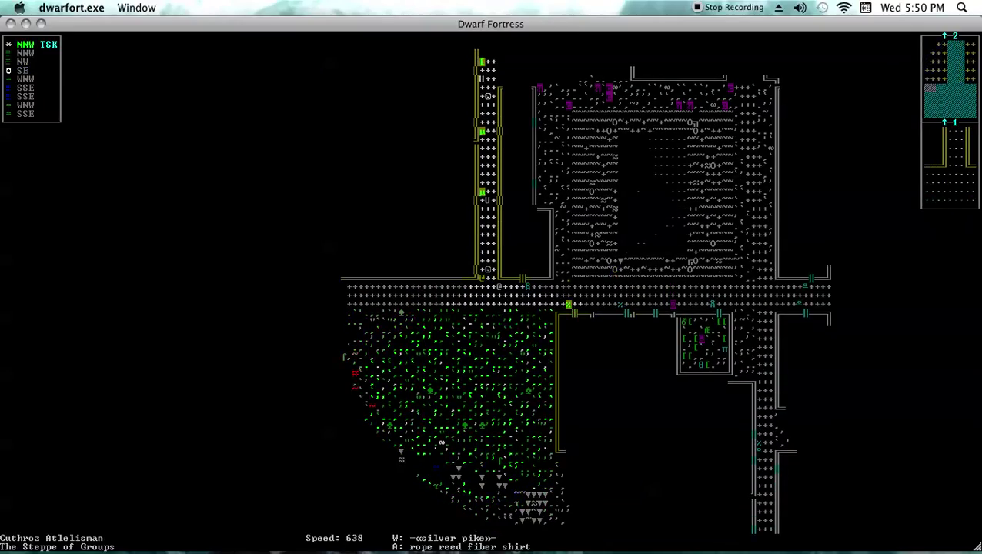
# - Step north up the corridor into the weaponsmith's shop room and check nearby creatures
pyautogui.press('Up')
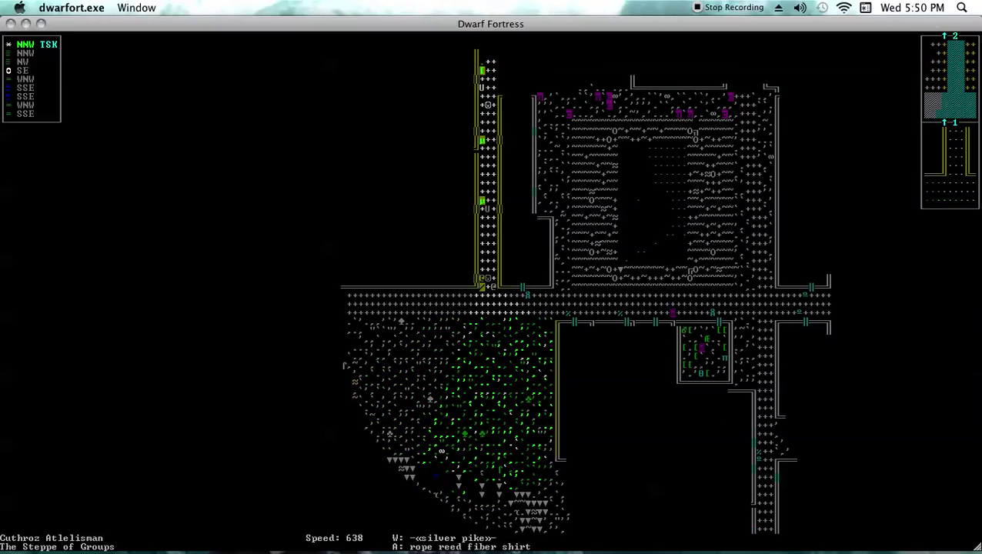
pyautogui.press('Up')
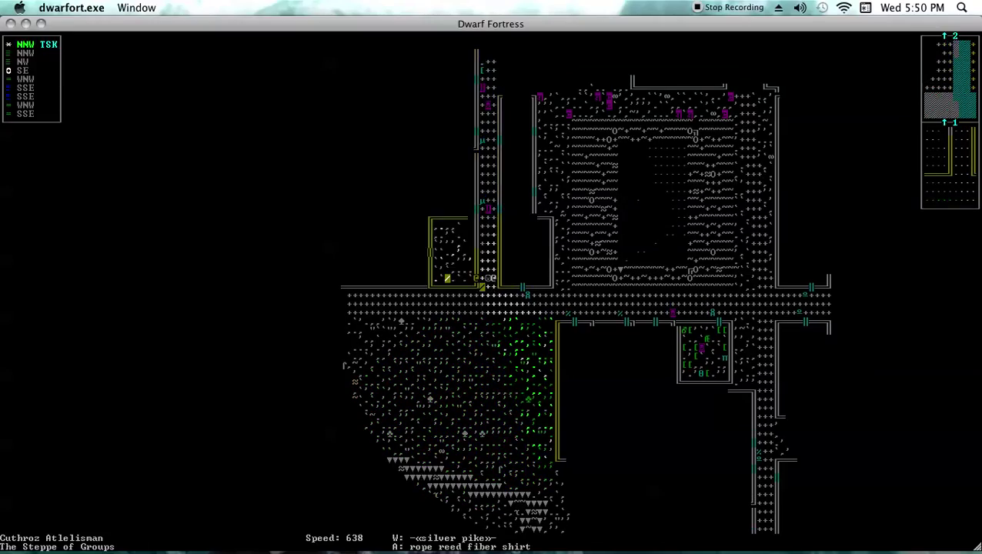
pyautogui.press('Up')
pyautogui.press('a')
pyautogui.press('Escape')
# - View the shop's silver spear, long sword and war hammer, then open the Pikeman's character sheet
pyautogui.press('g')
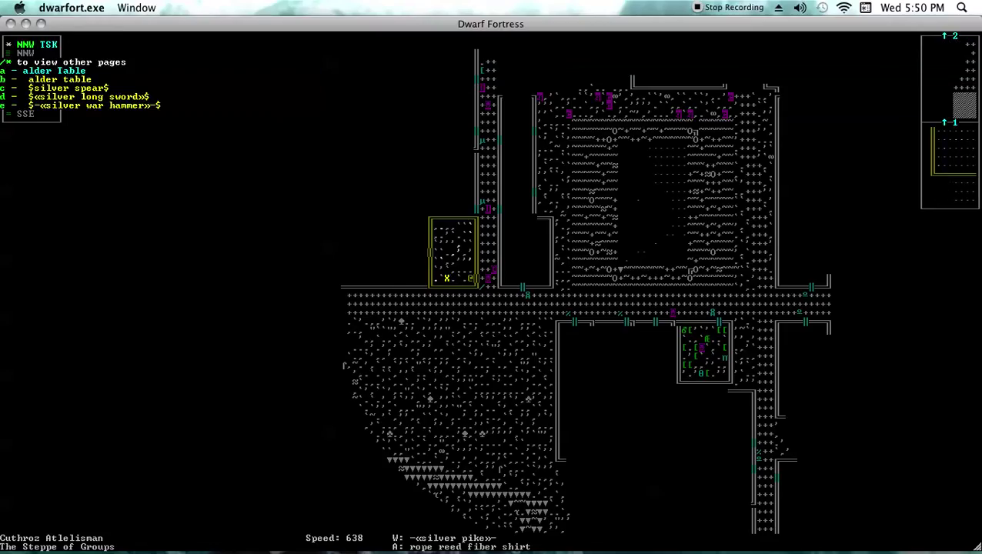
pyautogui.press('Escape')
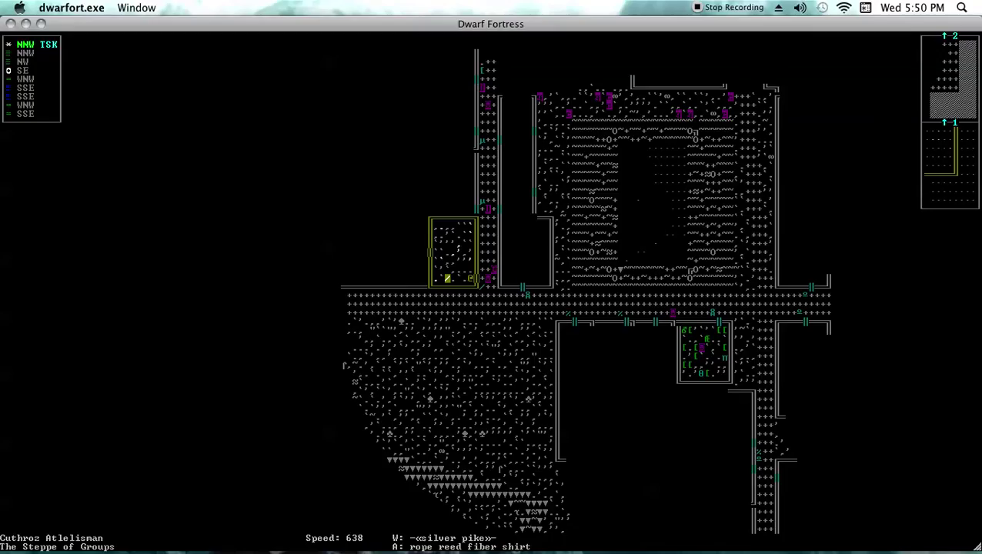
pyautogui.hotkey('shift', 'a')
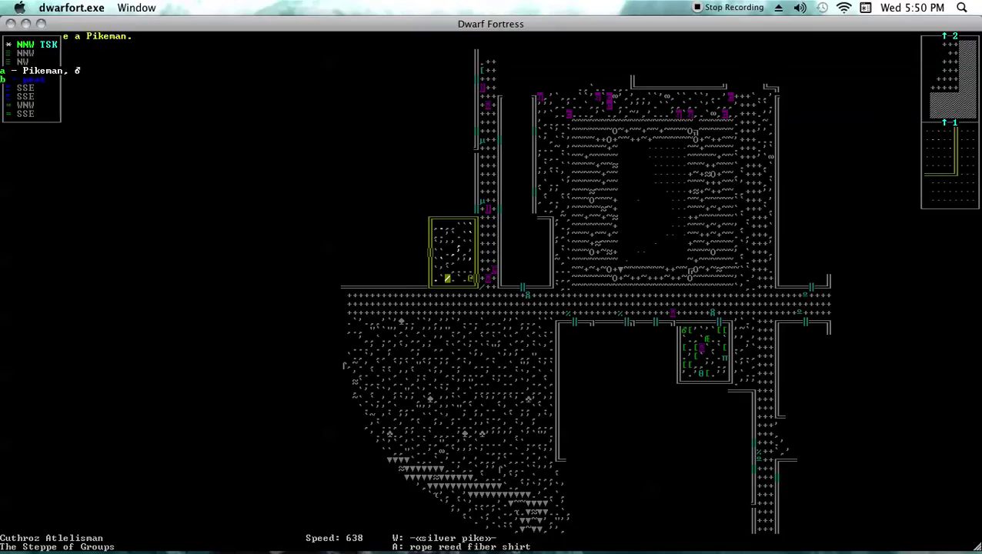
pyautogui.press('a')
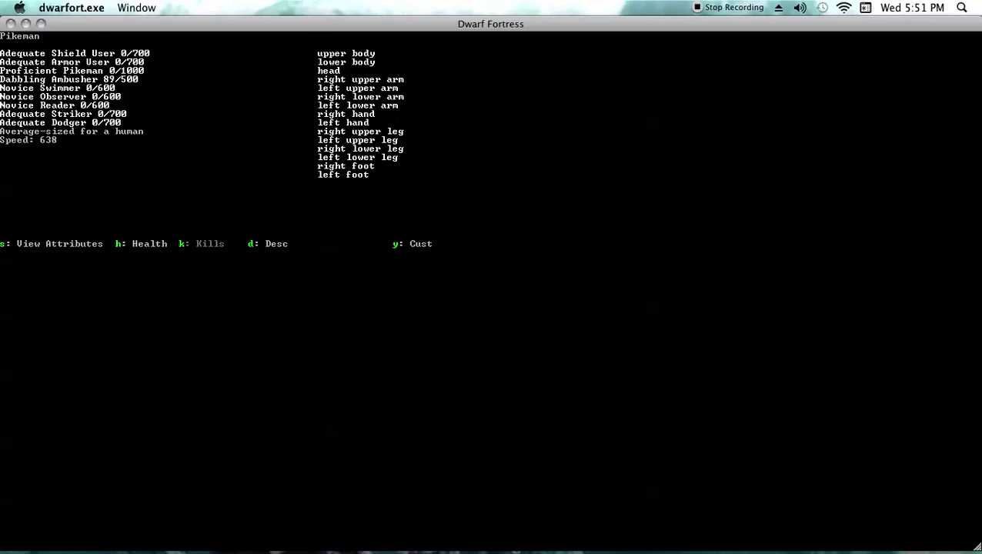
# - Close the Pikeman's skill sheet to return to the town map
pyautogui.press('Escape')
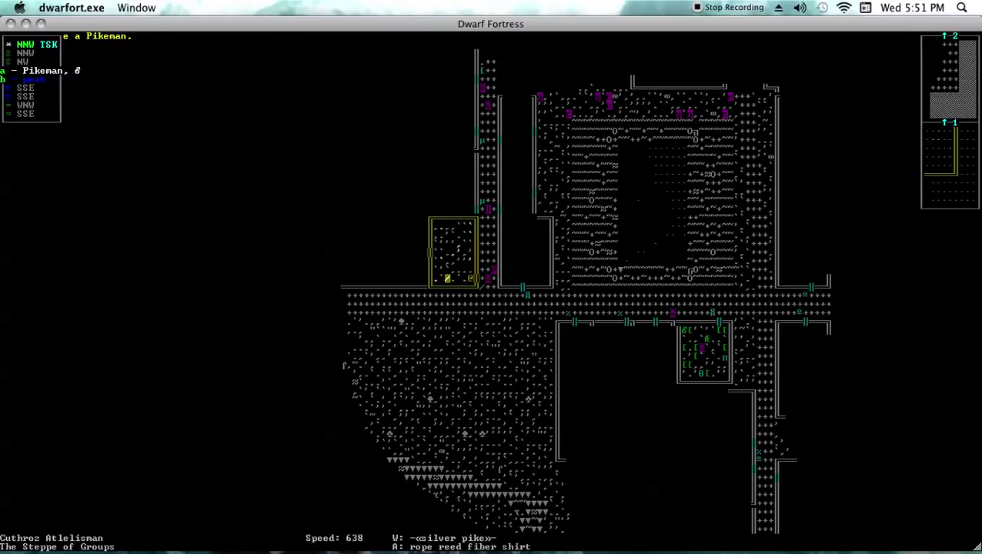